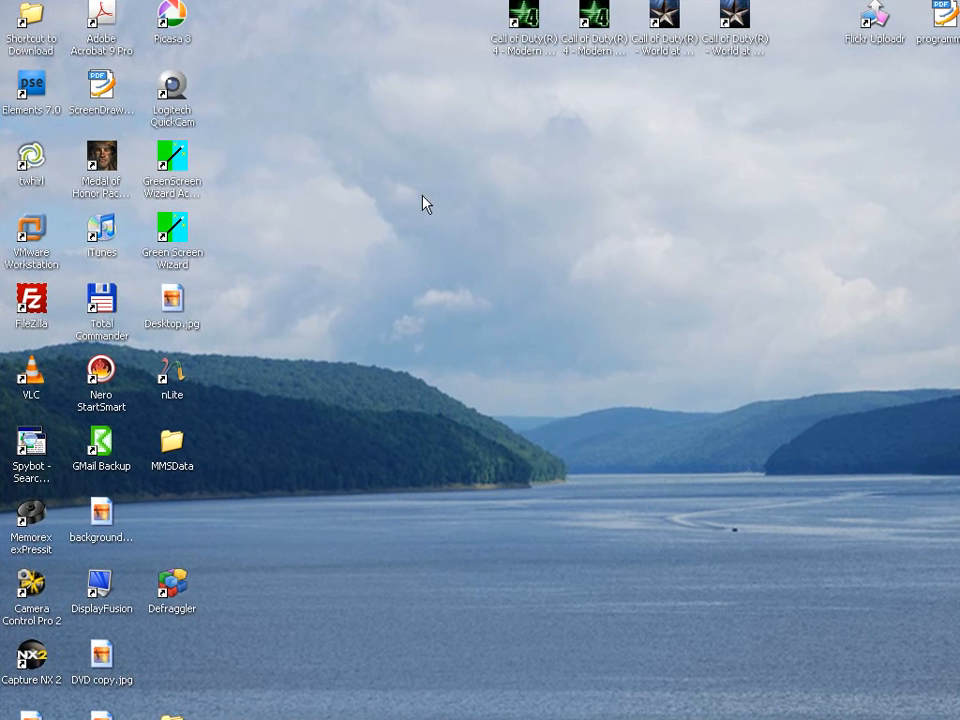
- Check the primary monitor's screen resolution in the desktop's display properties and close them
{"action": "right_click", "coordinate": [590, 280]}
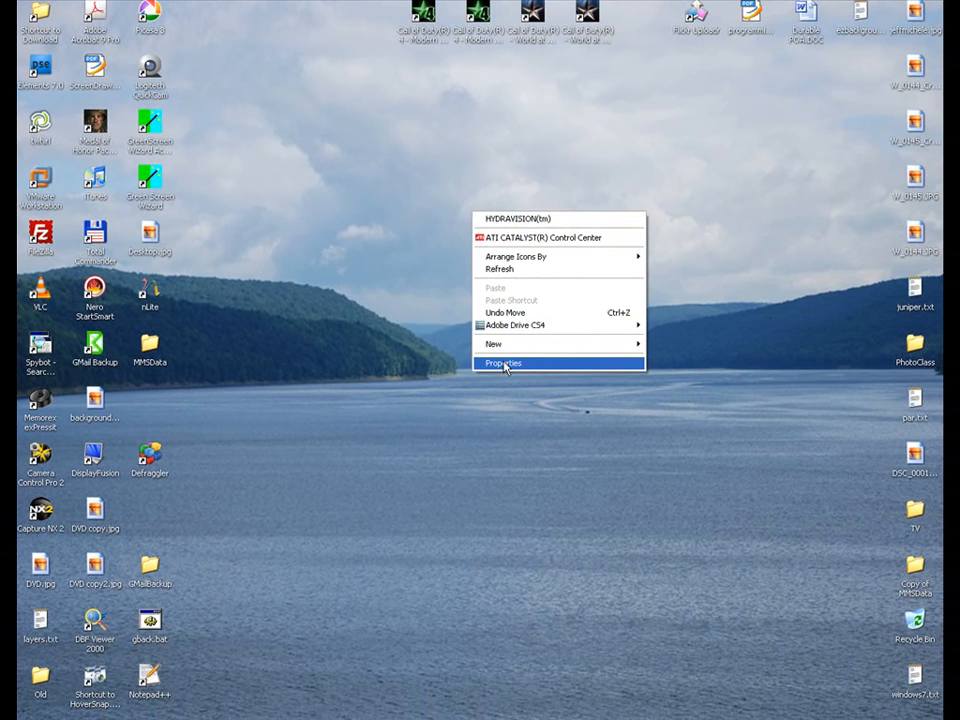
{"action": "left_click", "coordinate": [505, 365]}
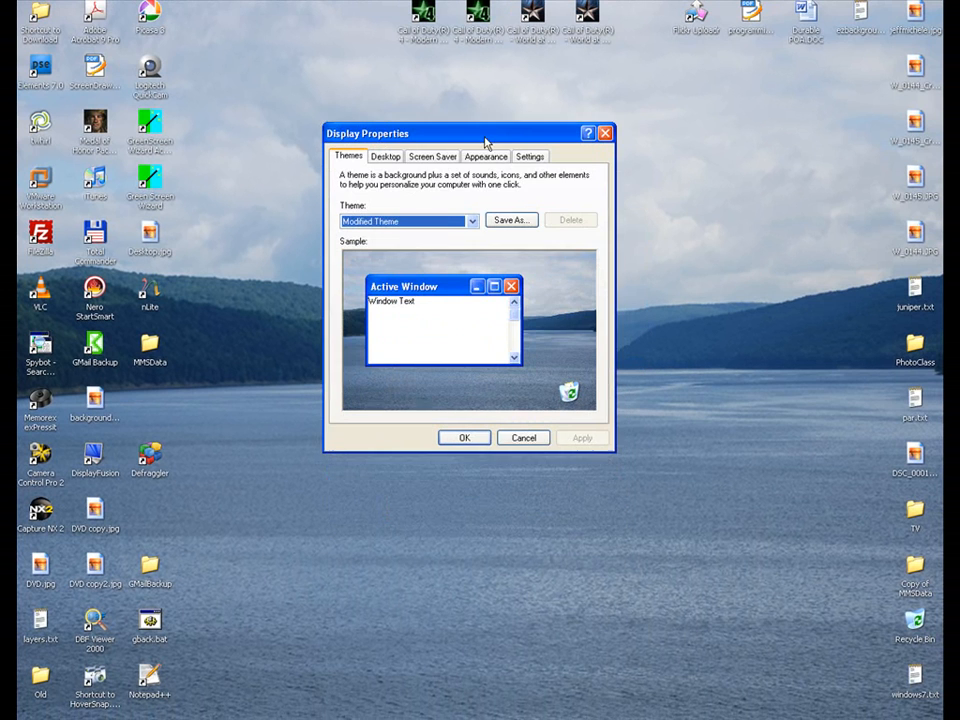
{"action": "left_click", "coordinate": [523, 139]}
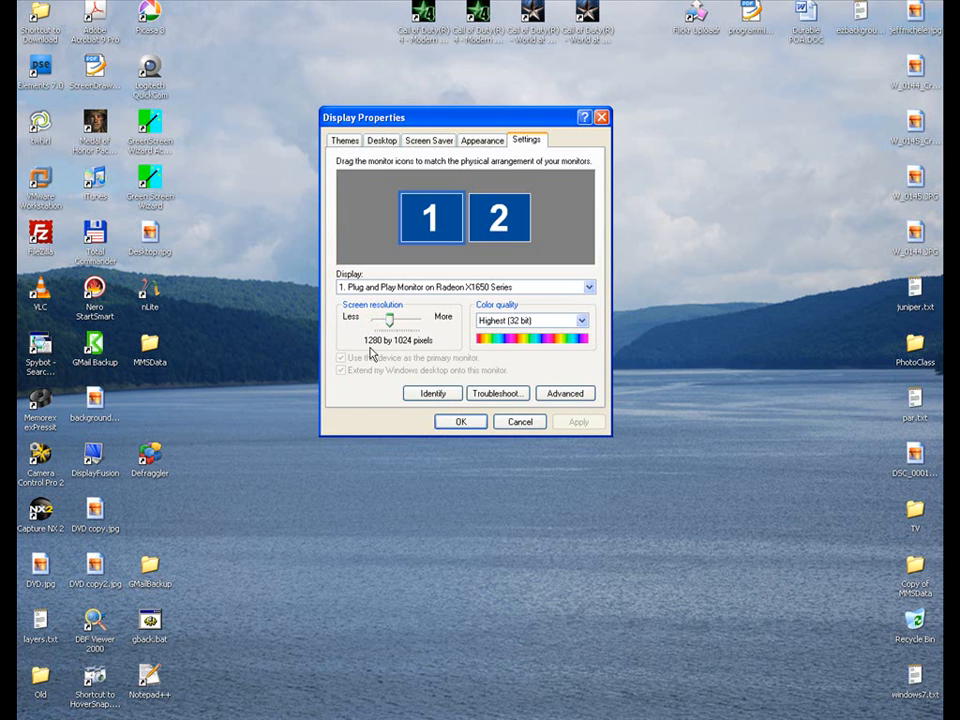
{"action": "left_click", "coordinate": [455, 422]}
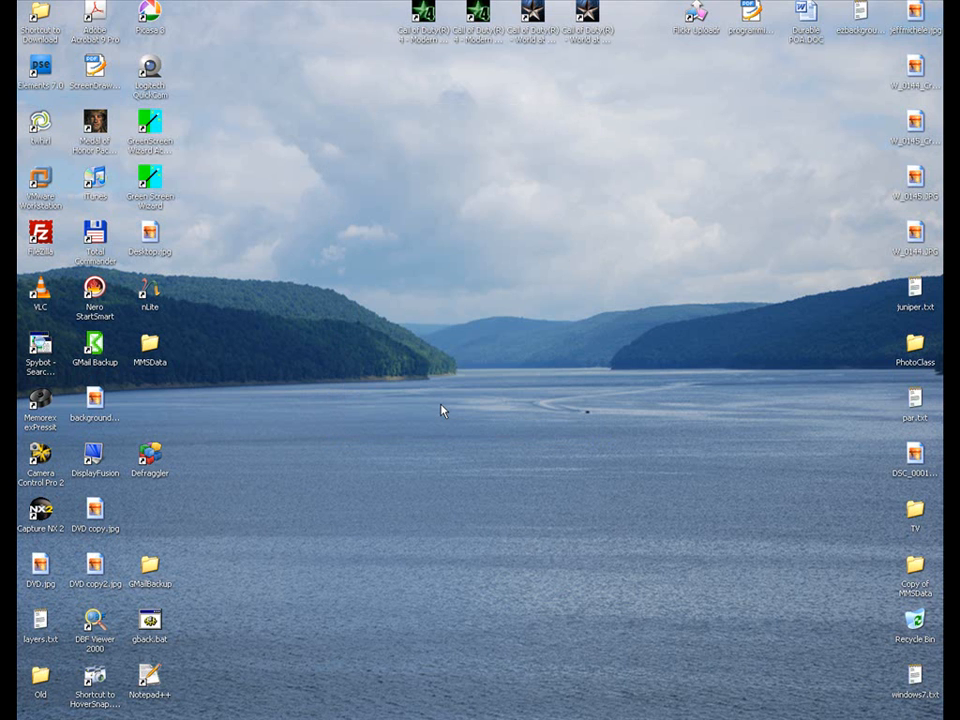
- Switch to Photoshop Elements and start a new blank file named "desktop"
{"action": "key", "text": "super"}
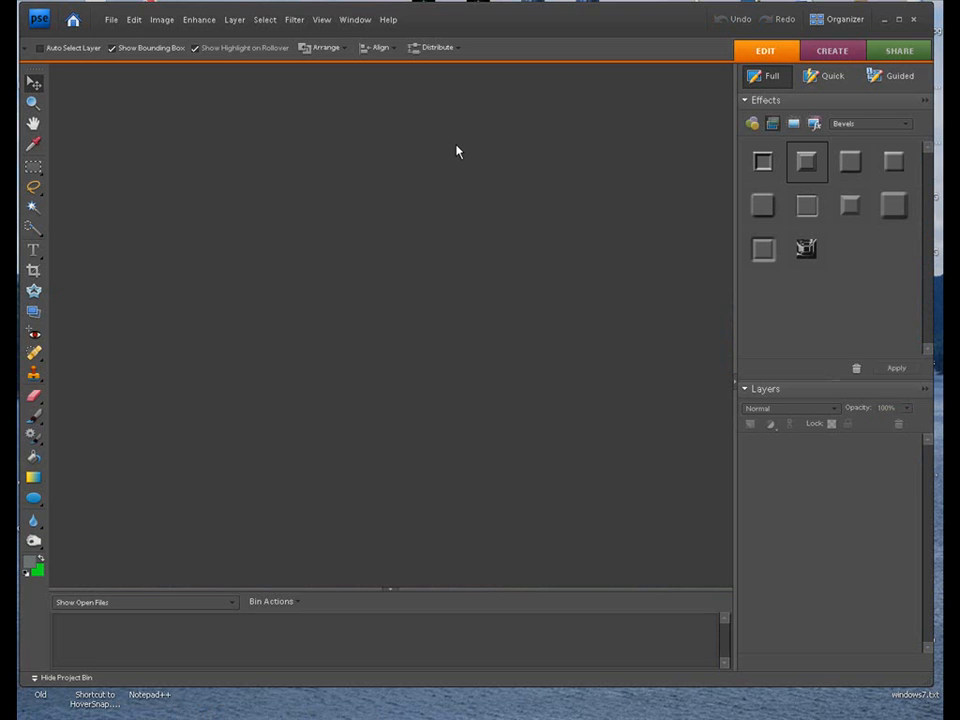
{"action": "left_click_drag", "start_coordinate": [495, 26], "coordinate": [501, 28]}
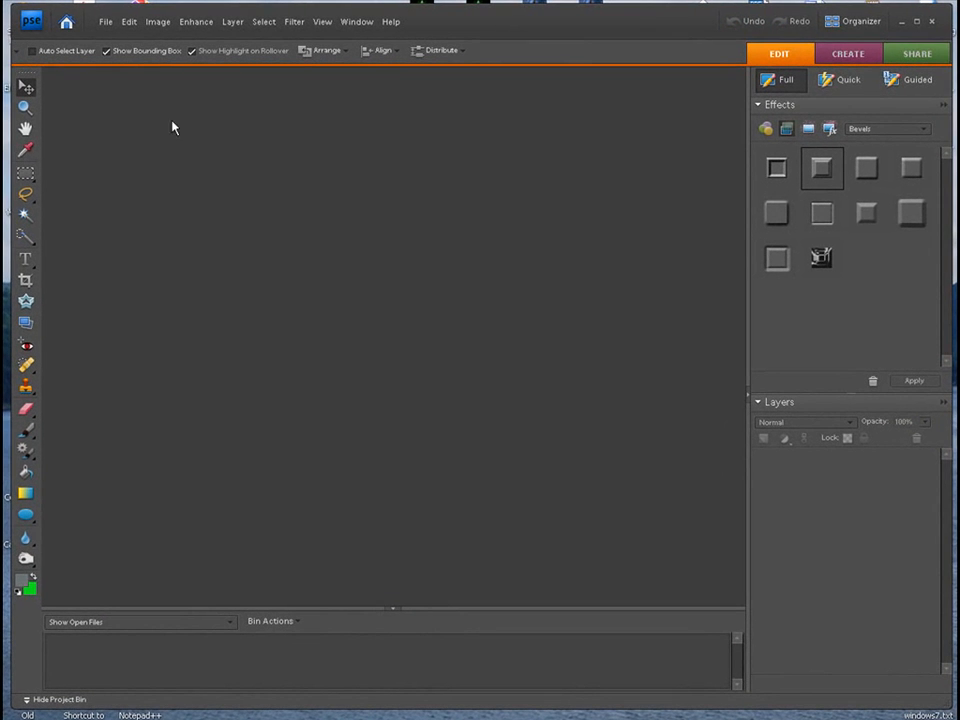
{"action": "left_click", "coordinate": [104, 22]}
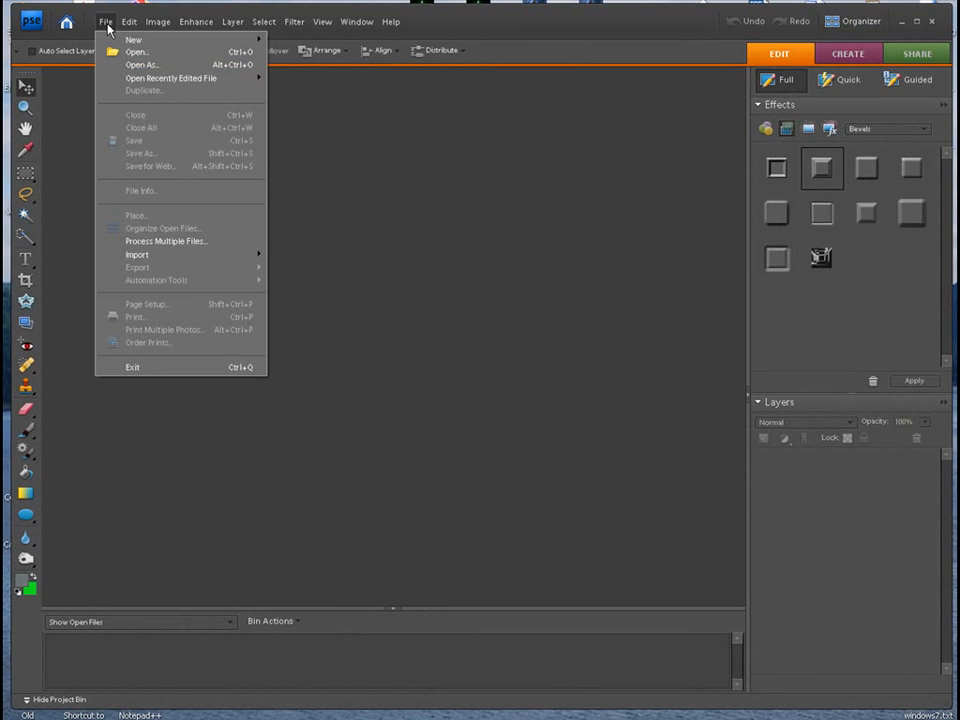
{"action": "mouse_move", "coordinate": [128, 40]}
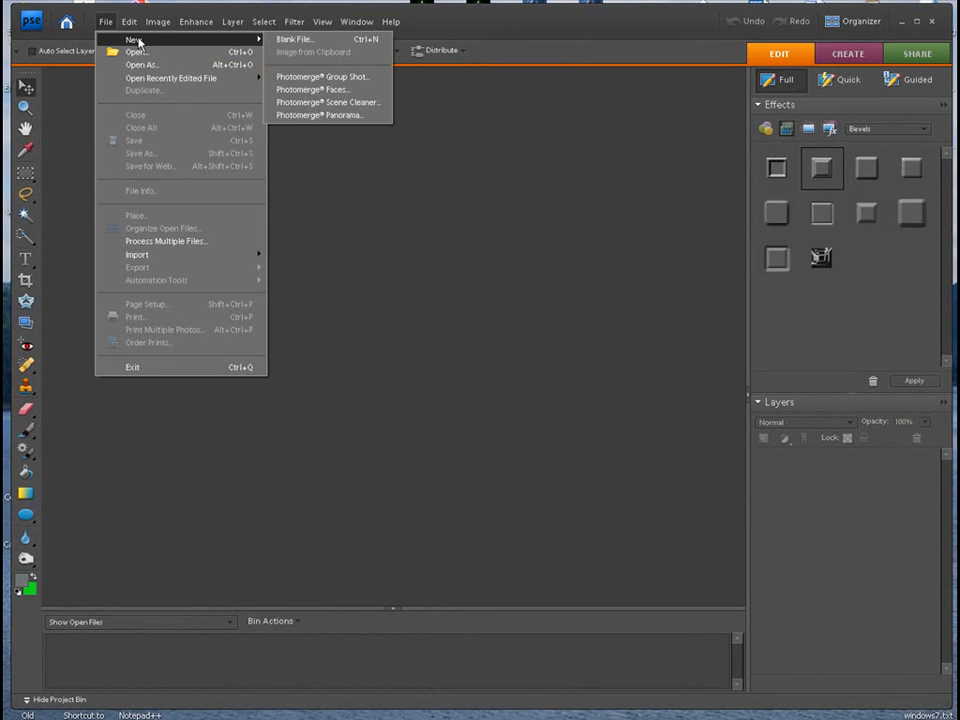
{"action": "left_click", "coordinate": [308, 44]}
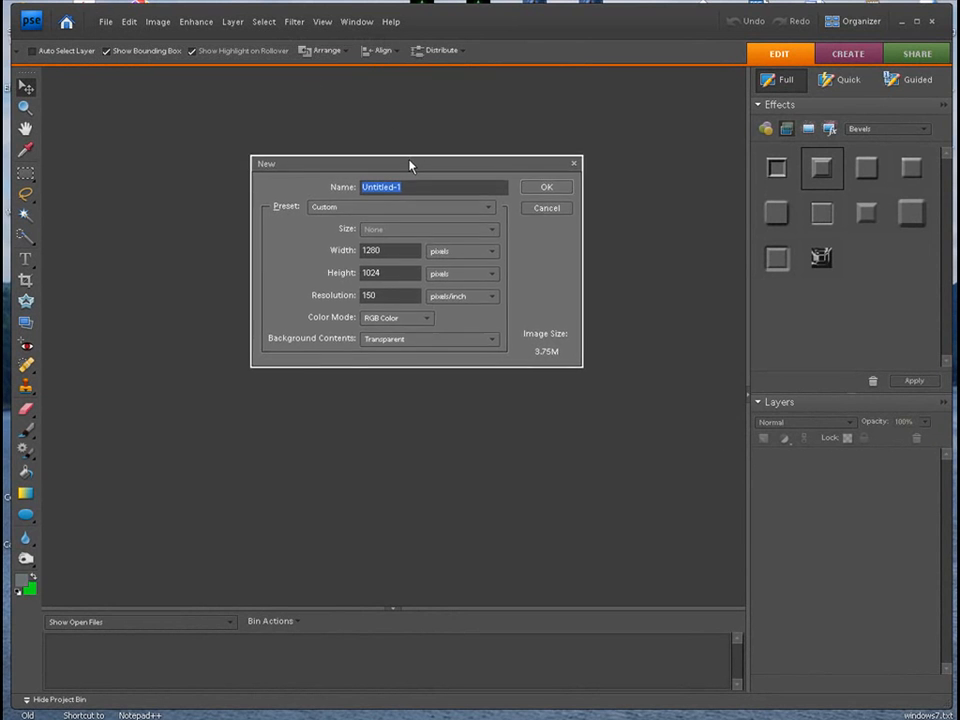
{"action": "type", "text": "desktop"}
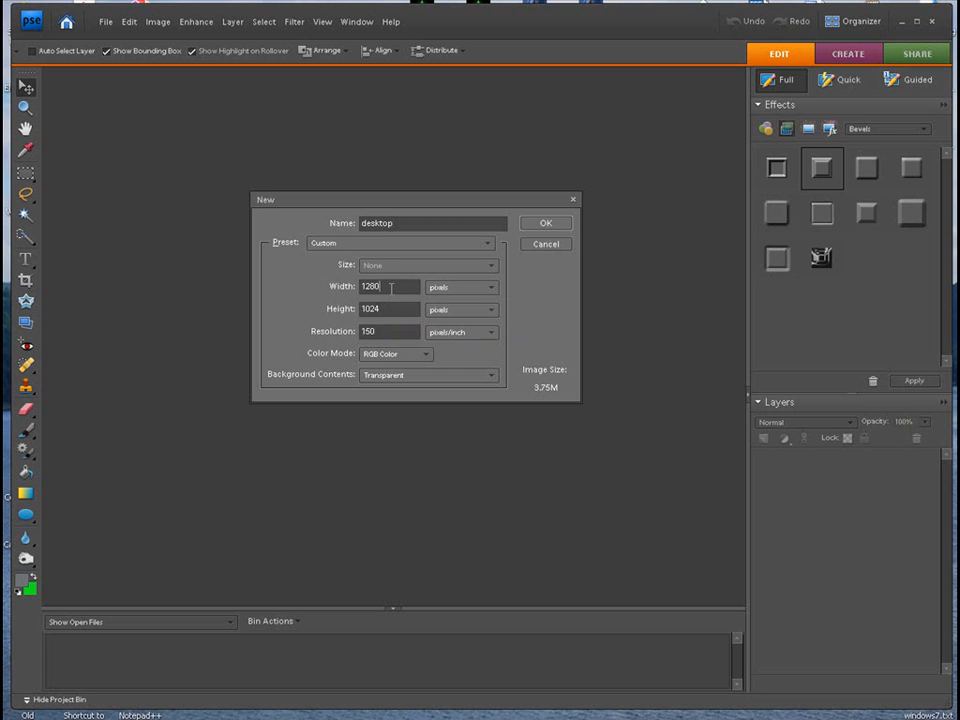
- Set the new file's width to 1024 pixels and its height to 768 pixels
{"action": "left_click", "coordinate": [391, 287]}
{"action": "type", "text": "1024"}
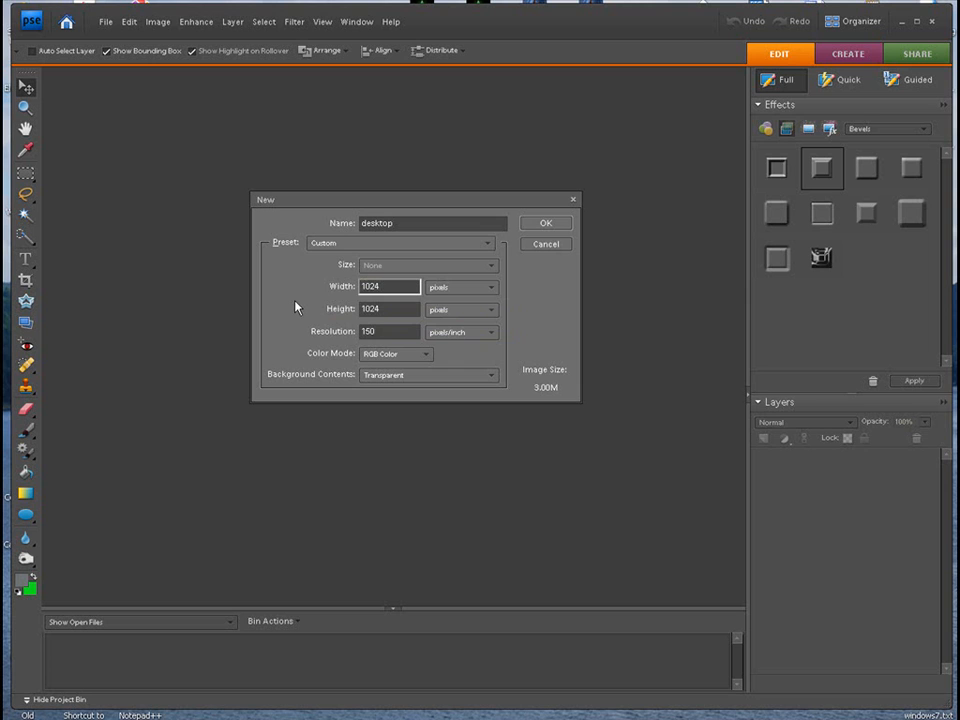
{"action": "key", "text": "Tab"}
{"action": "key", "text": "Tab"}
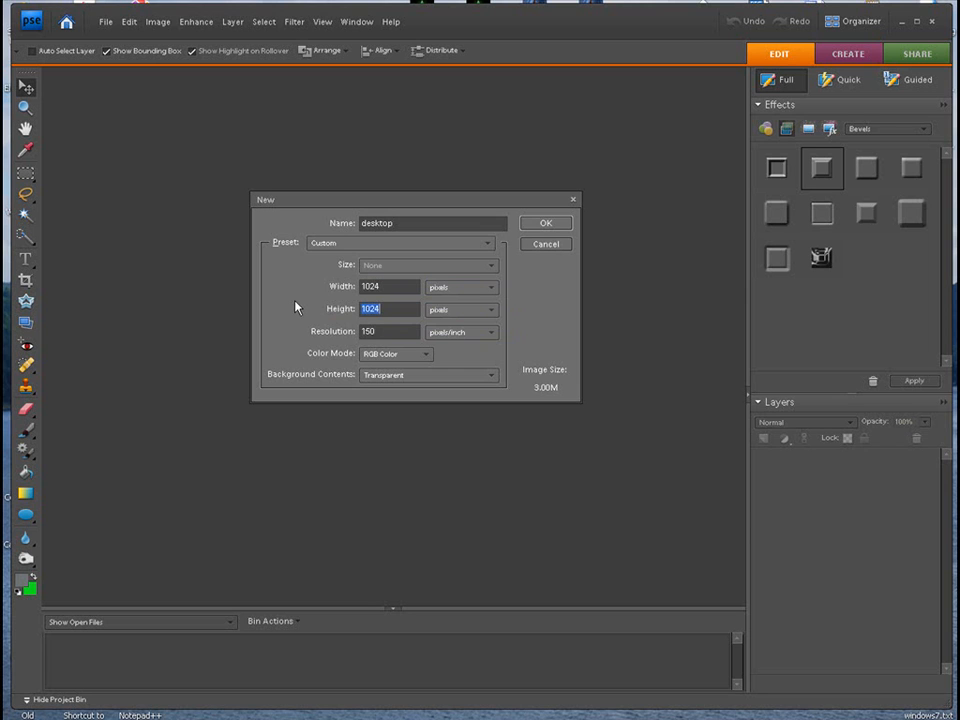
{"action": "type", "text": "768"}
- Set the new file to 1280 by 1024 pixels with transparent background contents and create it
{"action": "double_click", "coordinate": [385, 288]}
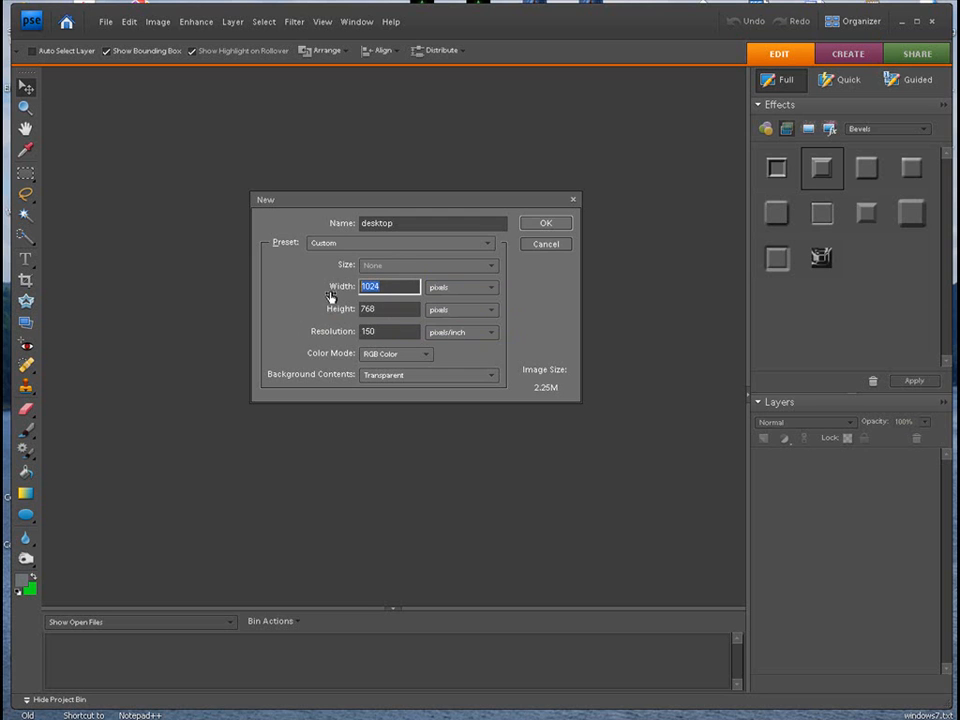
{"action": "type", "text": "1280"}
{"action": "key", "text": "Tab"}
{"action": "key", "text": "Tab"}
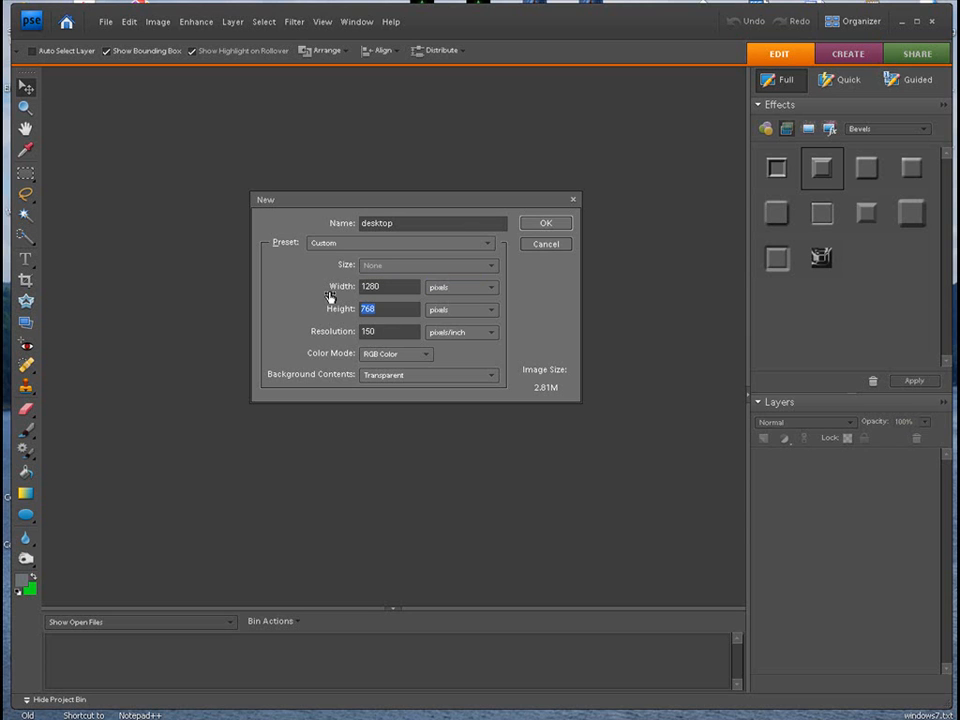
{"action": "type", "text": "1024"}
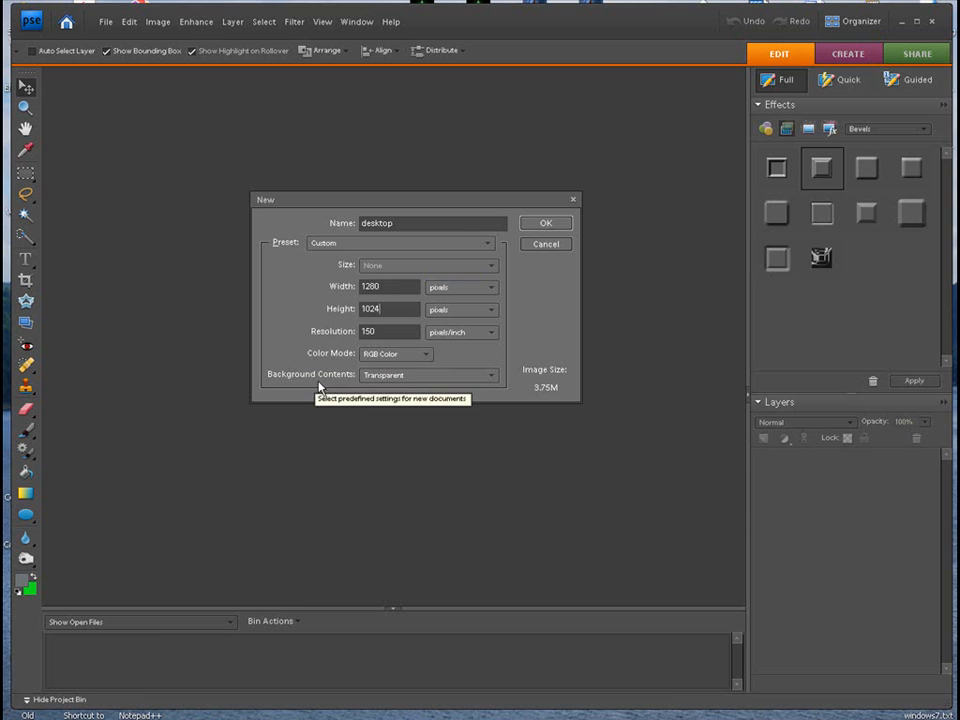
{"action": "left_click", "coordinate": [425, 376]}
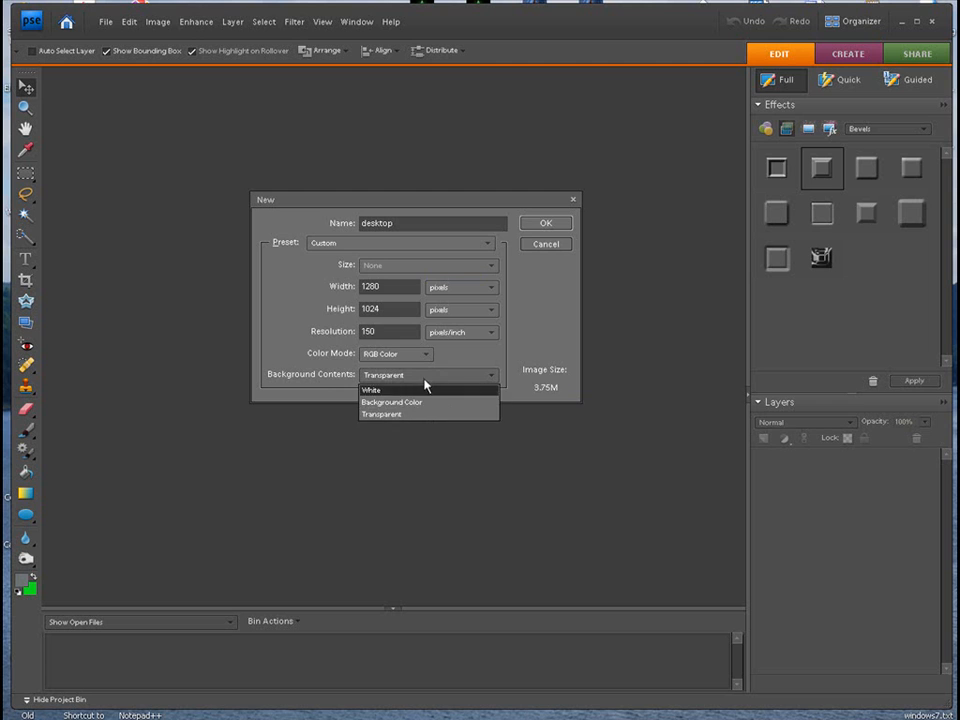
{"action": "left_click", "coordinate": [423, 415]}
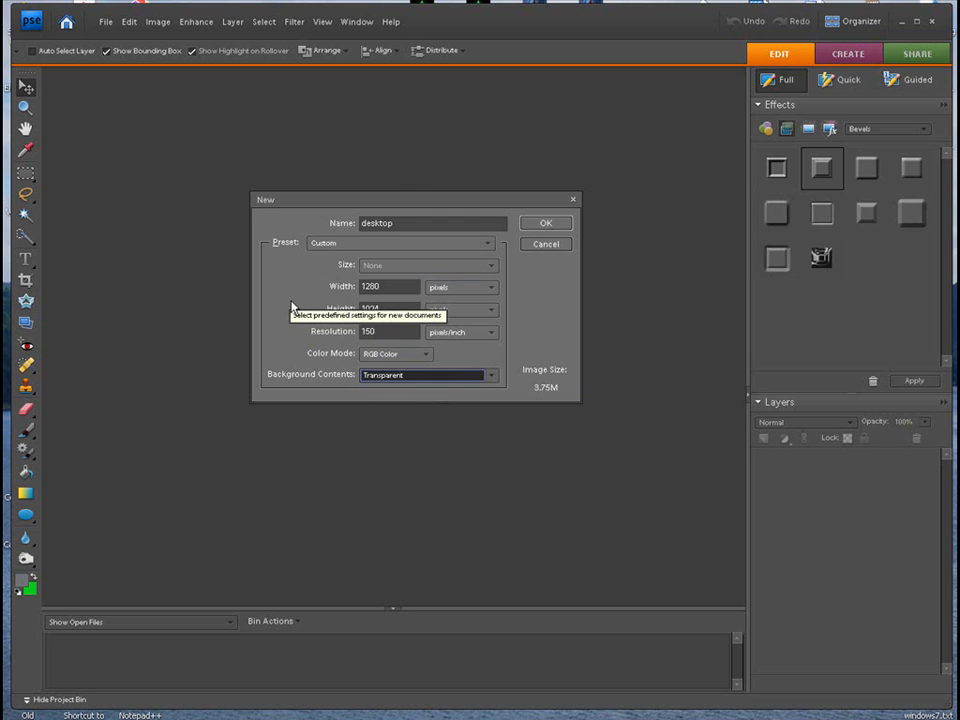
{"action": "left_click", "coordinate": [535, 225]}
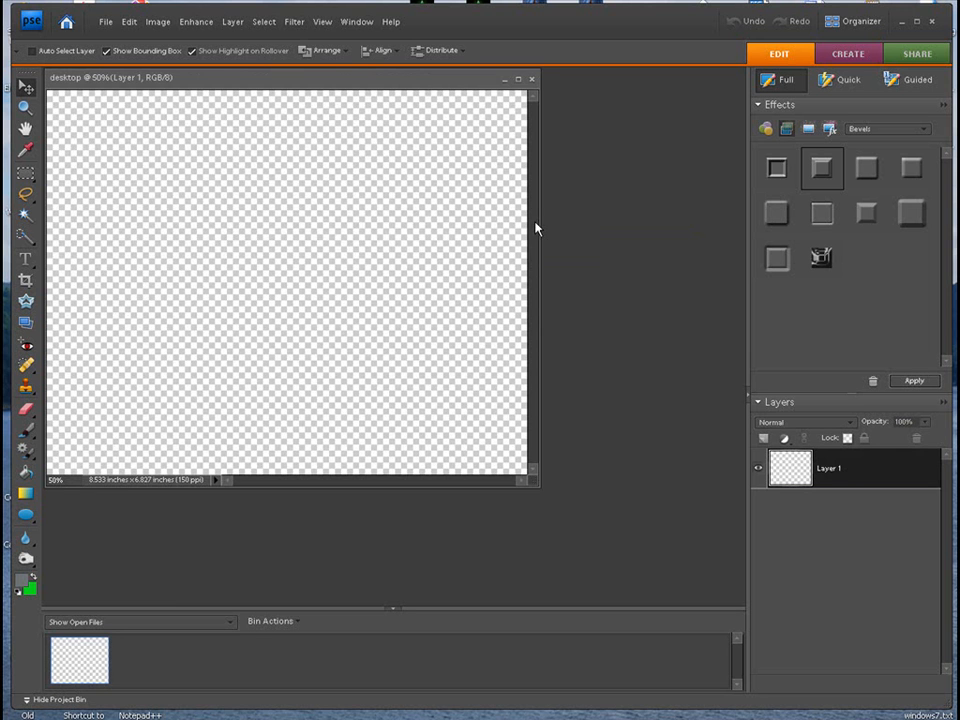
- Select a large rectangle inside the canvas with a wider margin on its left side, and invert the selection to the surrounding border
{"action": "left_click_drag", "start_coordinate": [354, 82], "coordinate": [444, 97]}
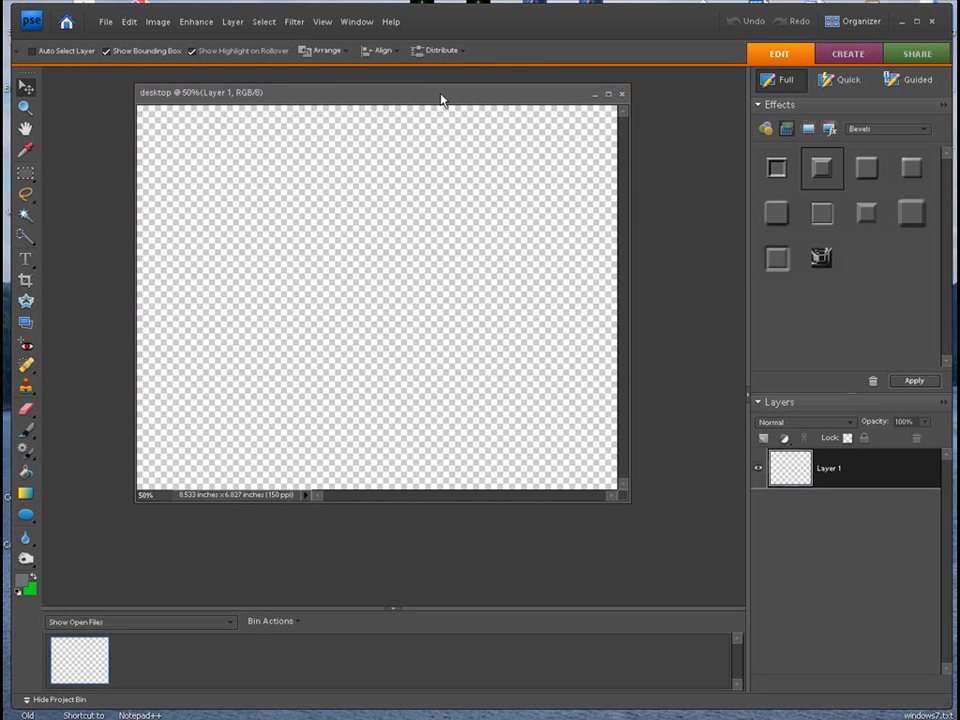
{"action": "left_click", "coordinate": [322, 21]}
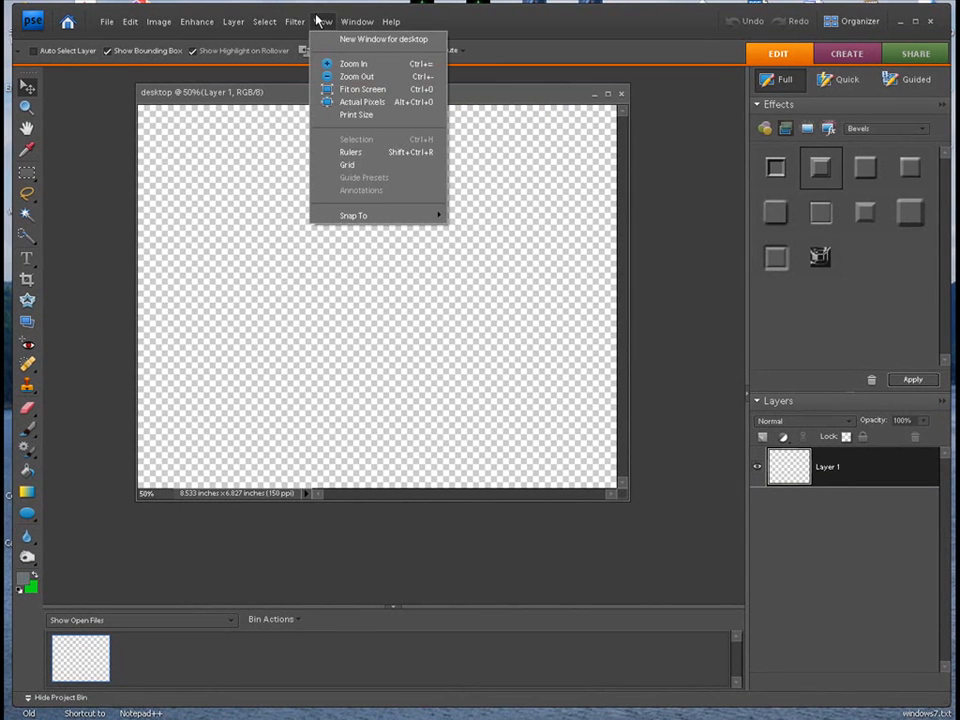
{"action": "left_click", "coordinate": [330, 89]}
{"action": "left_click_drag", "start_coordinate": [356, 88], "coordinate": [338, 87]}
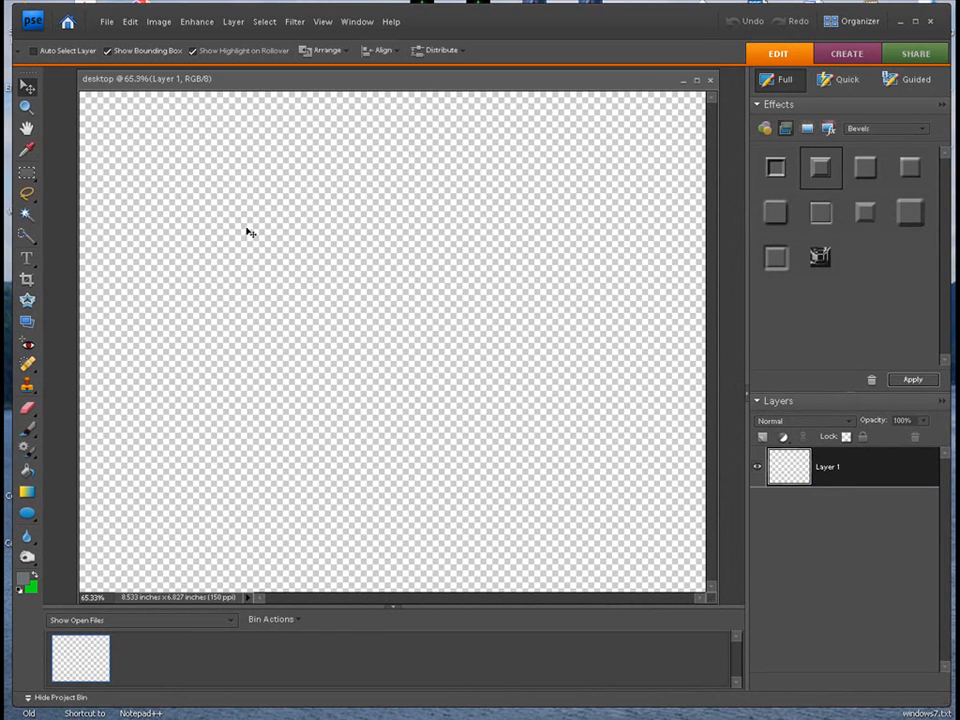
{"action": "left_click", "coordinate": [27, 175]}
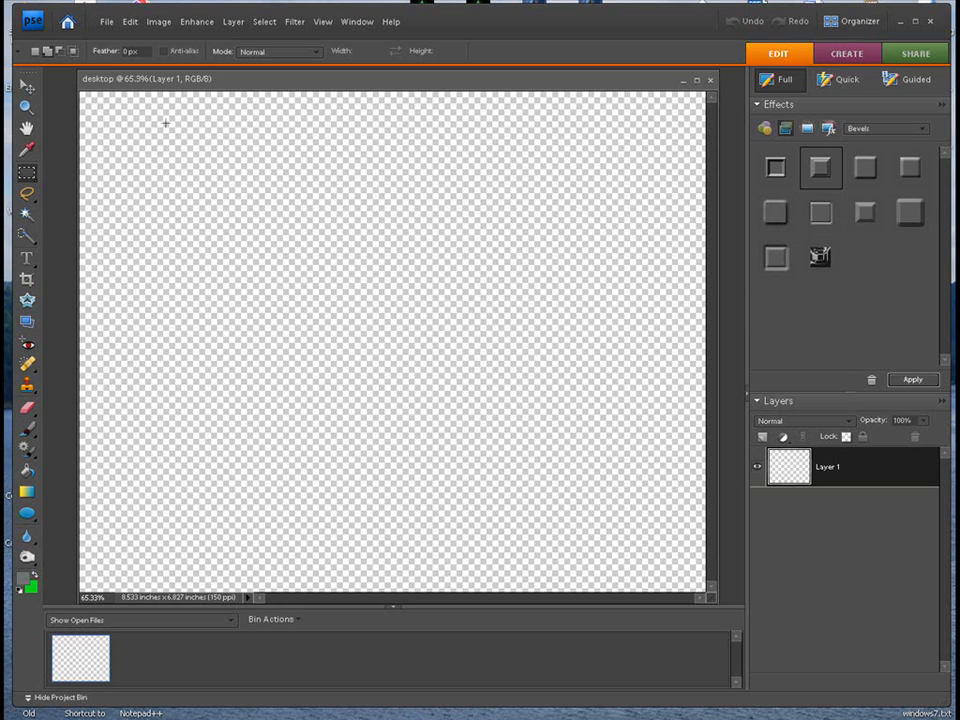
{"action": "left_click_drag", "start_coordinate": [166, 122], "coordinate": [676, 554]}
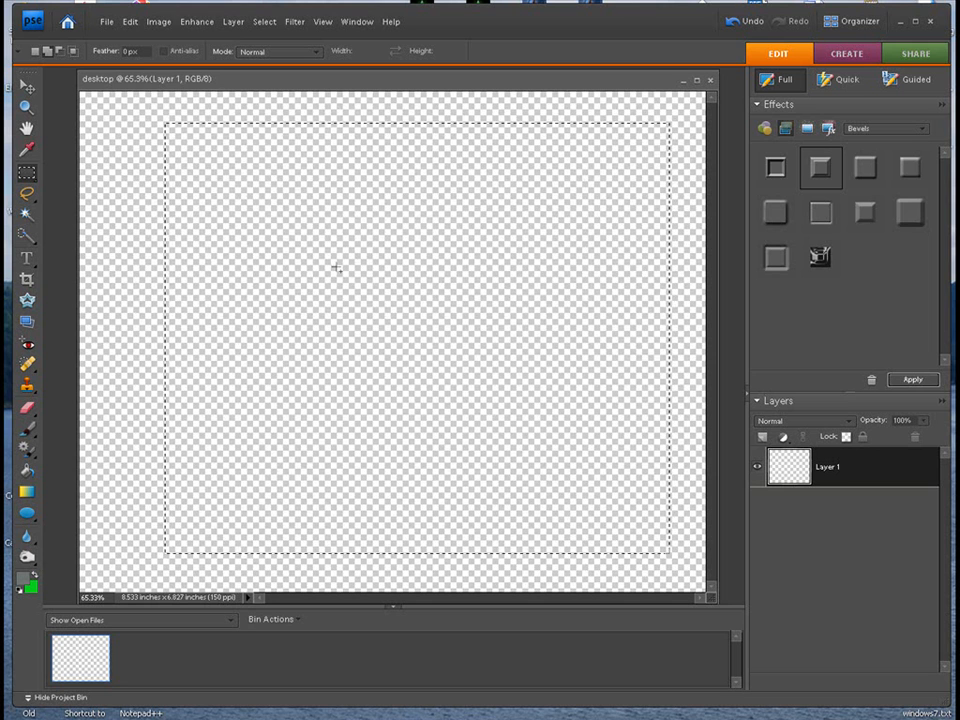
{"action": "left_click", "coordinate": [265, 21]}
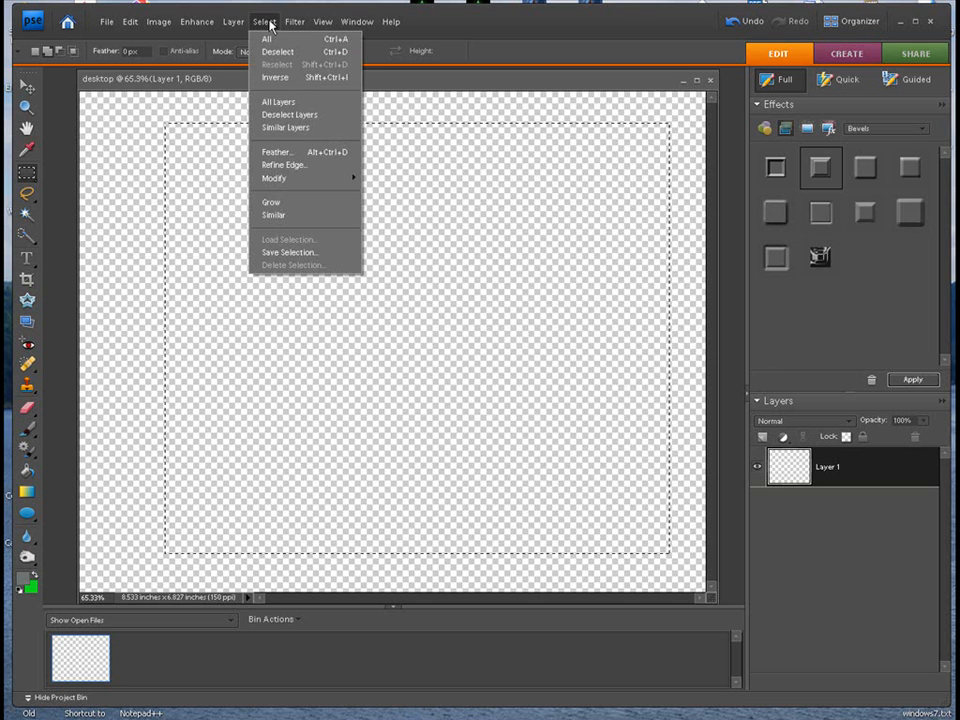
{"action": "left_click", "coordinate": [262, 78]}
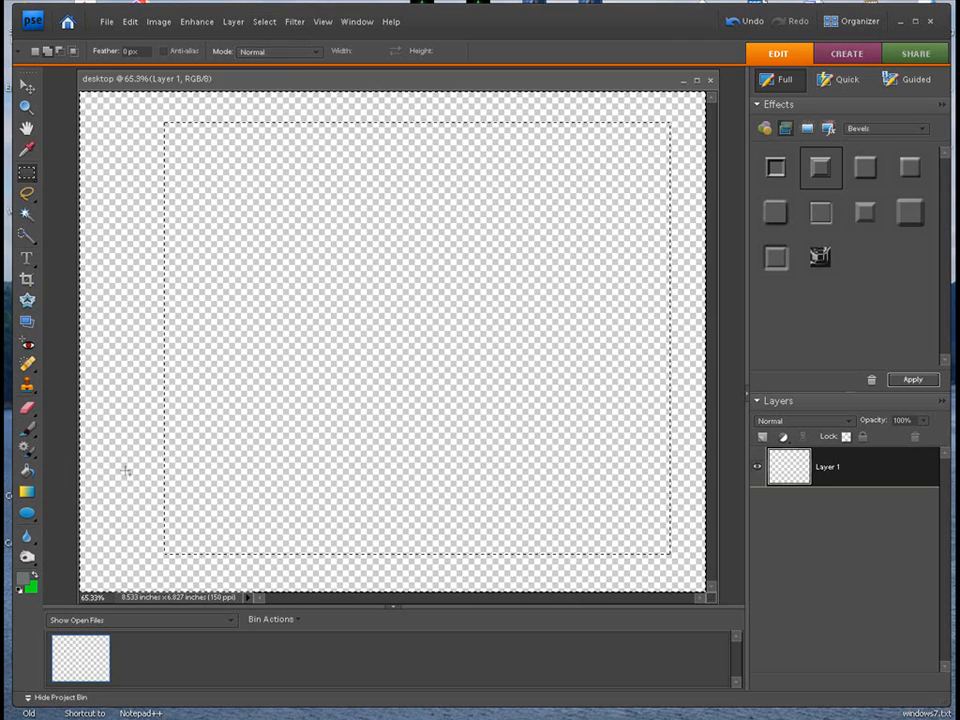
- Set the foreground colour to dark teal, #21675b
{"action": "left_click", "coordinate": [24, 578]}
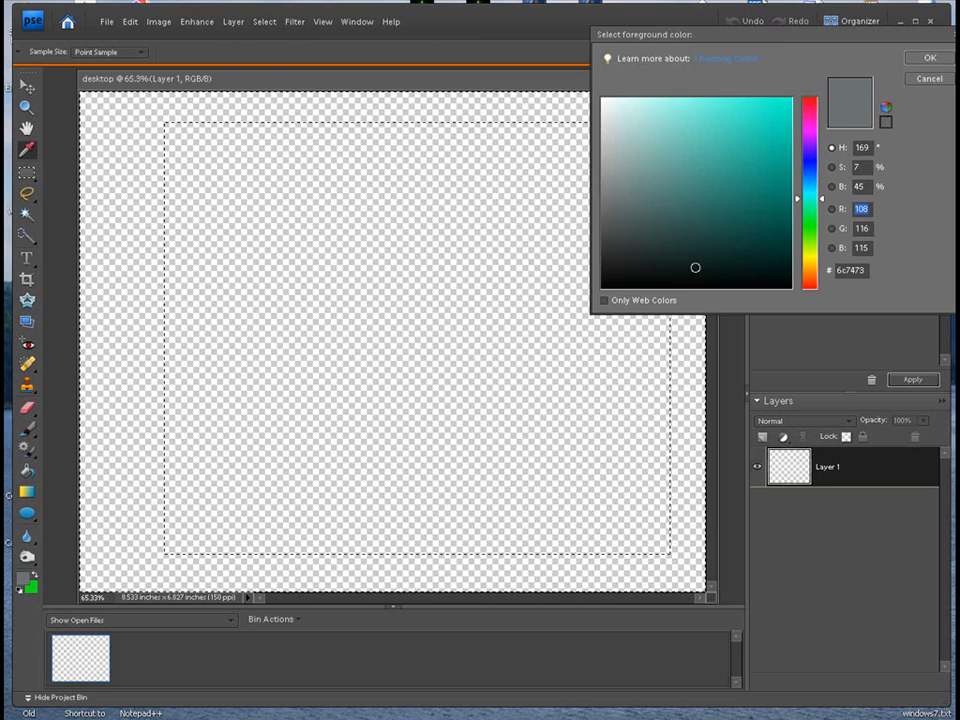
{"action": "left_click", "coordinate": [780, 197]}
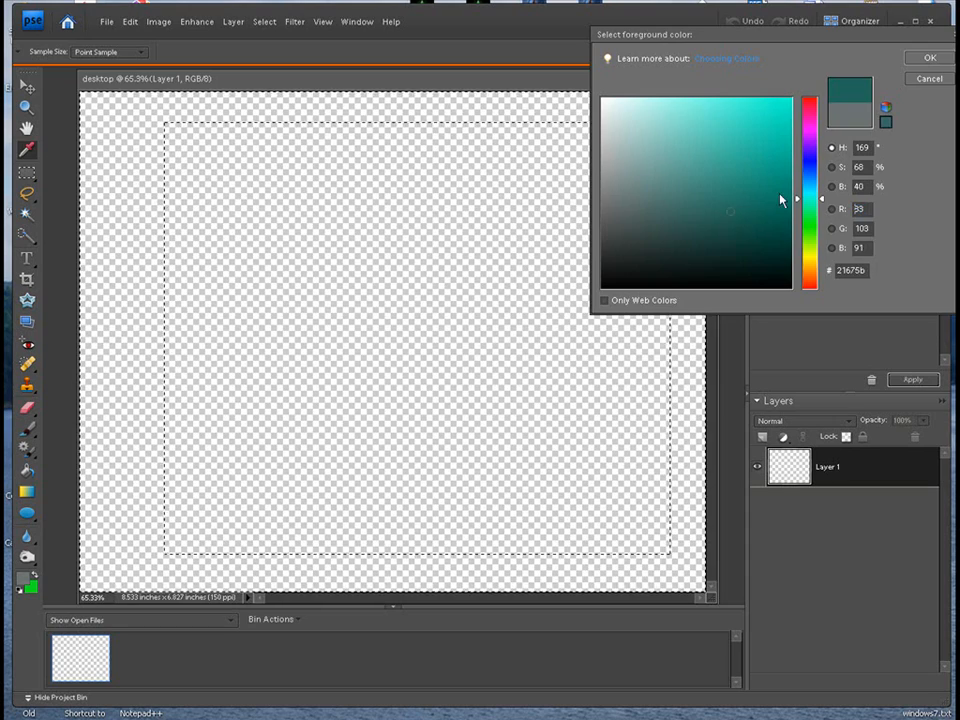
{"action": "left_click", "coordinate": [928, 58]}
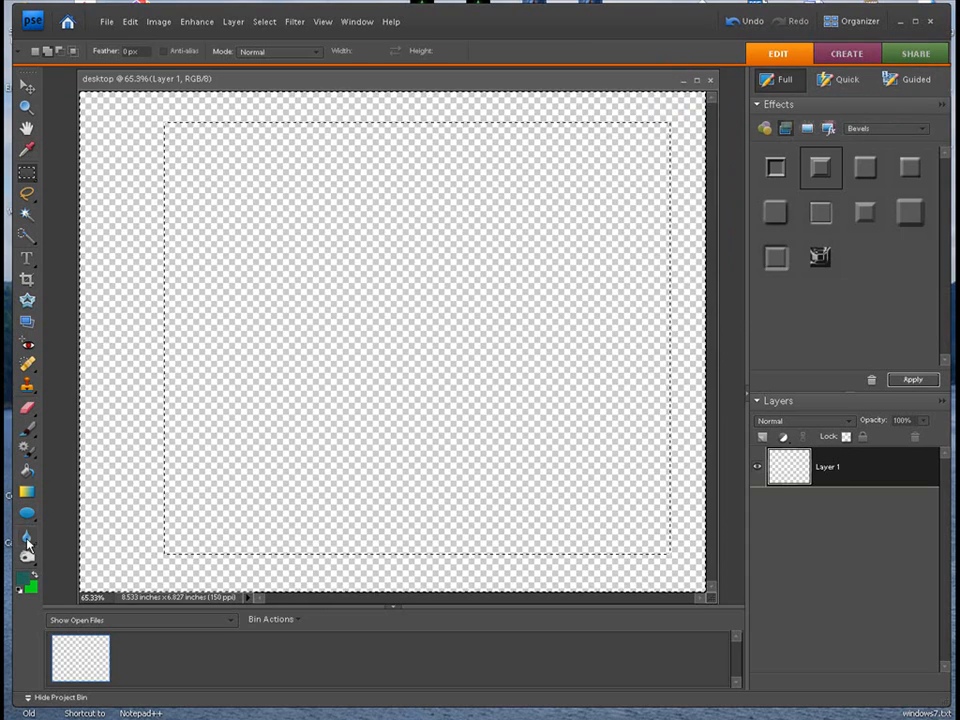
- Try filling the selected border with the teal foreground colour using the Paint Bucket, and undo the fill
{"action": "left_click", "coordinate": [26, 474]}
{"action": "left_click", "coordinate": [118, 386]}
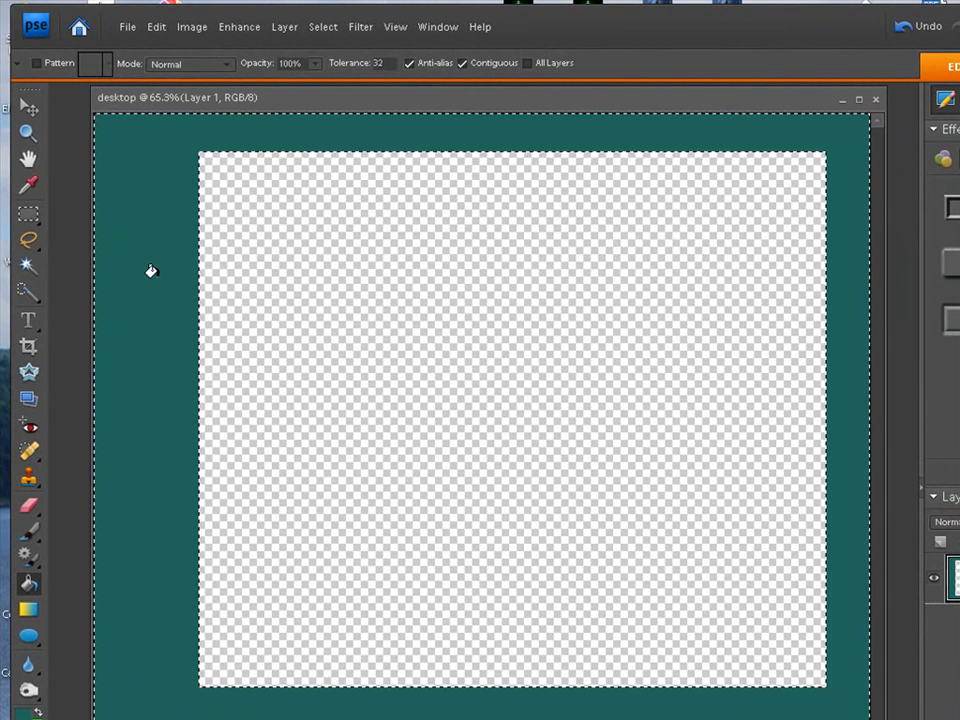
{"action": "left_click", "coordinate": [156, 26]}
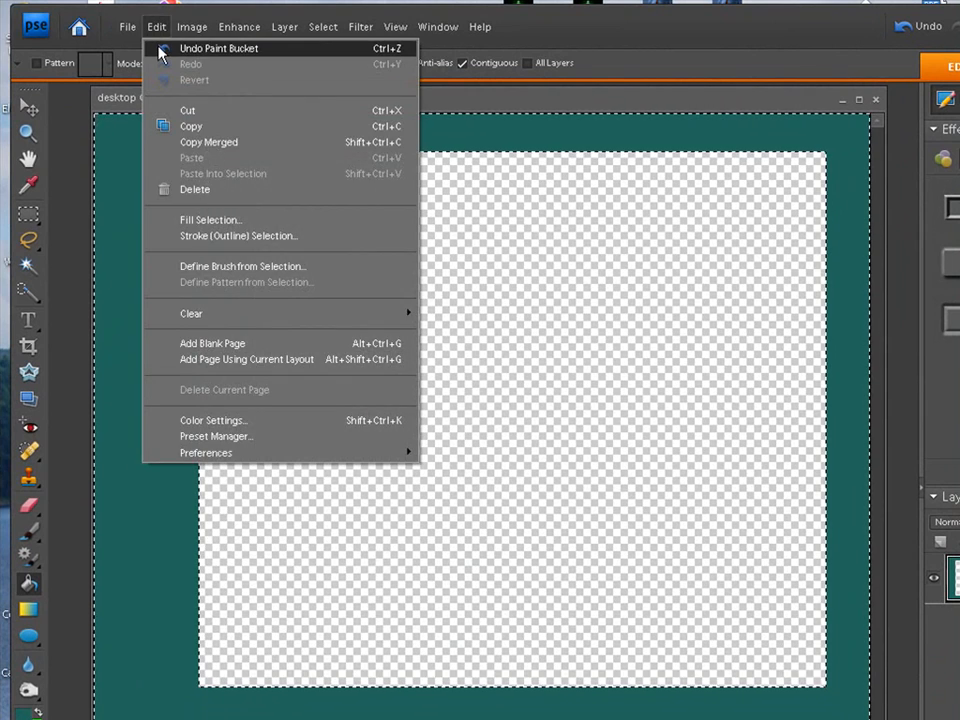
{"action": "left_click", "coordinate": [160, 46]}
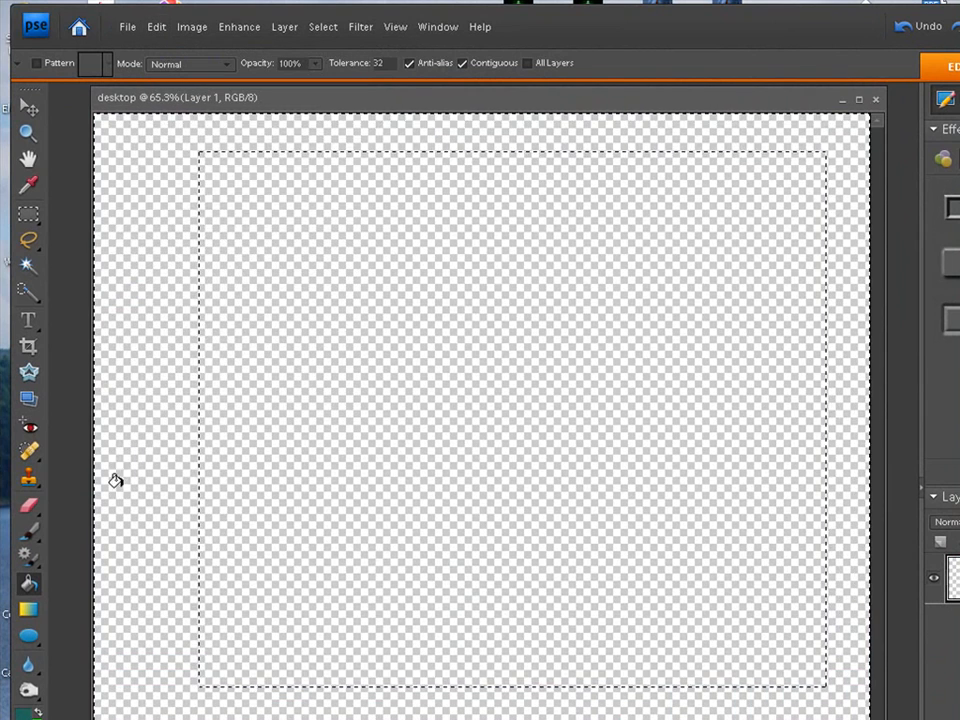
- Fill the selected border with the orange-to-teal linear gradient, orange on the canvas's left side and teal on its right, and deselect
{"action": "left_click", "coordinate": [28, 609]}
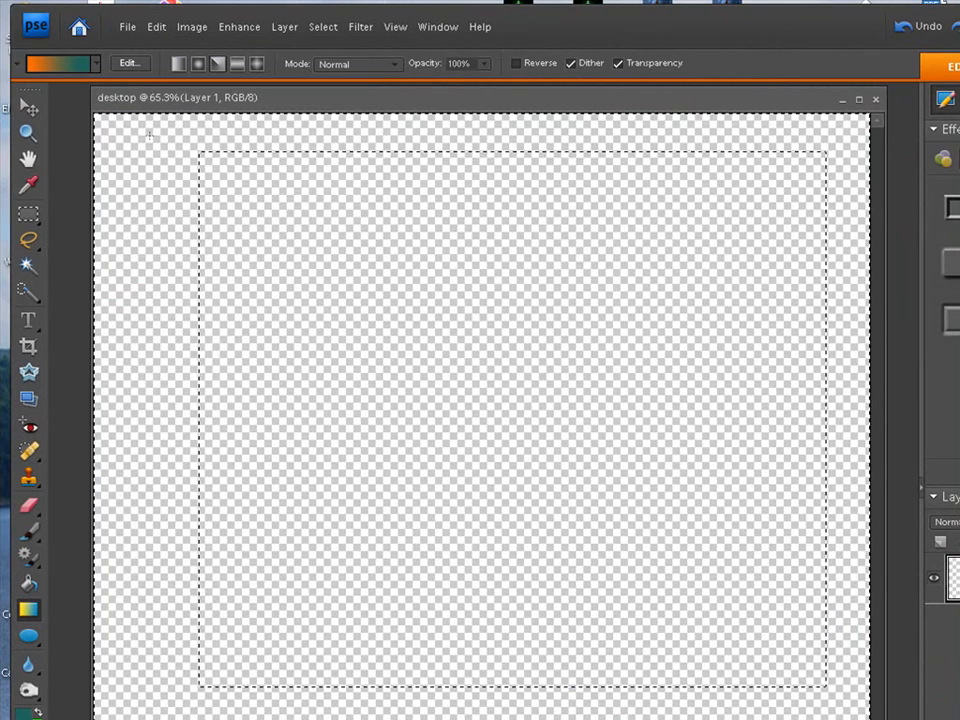
{"action": "left_click", "coordinate": [95, 64]}
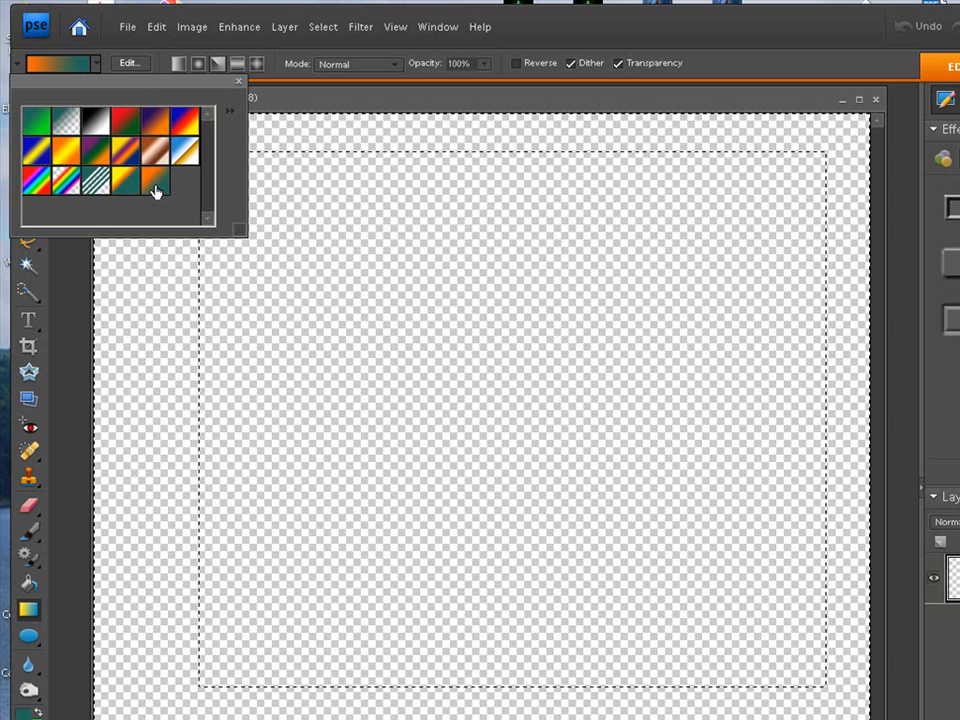
{"action": "left_click", "coordinate": [95, 64]}
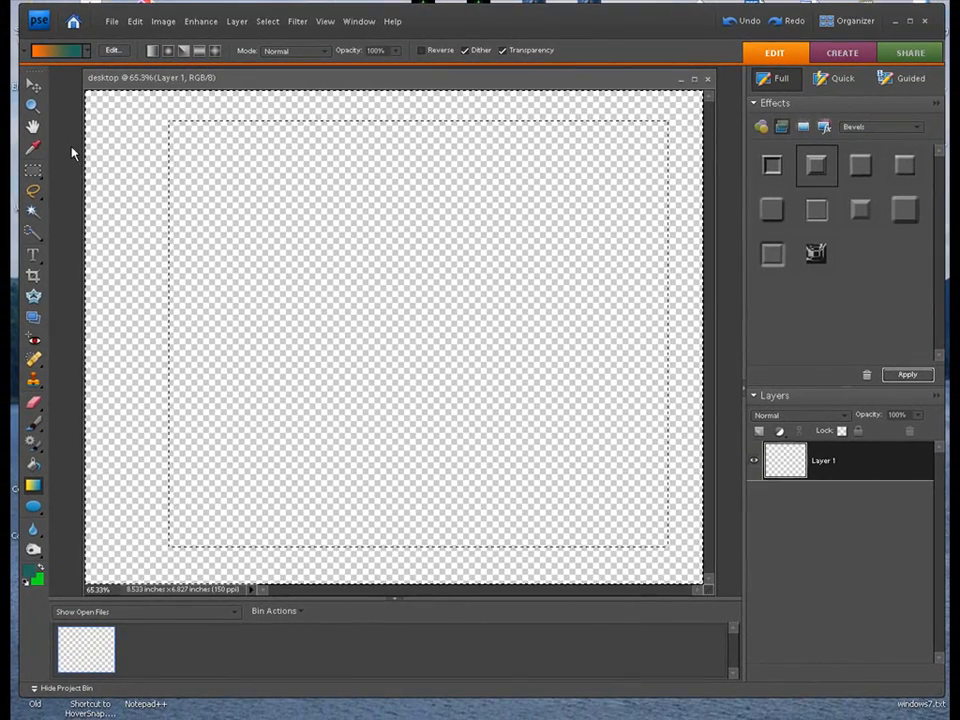
{"action": "left_click_drag", "start_coordinate": [92, 117], "coordinate": [147, 311]}
{"action": "left_click_drag", "start_coordinate": [163, 89], "coordinate": [118, 341]}
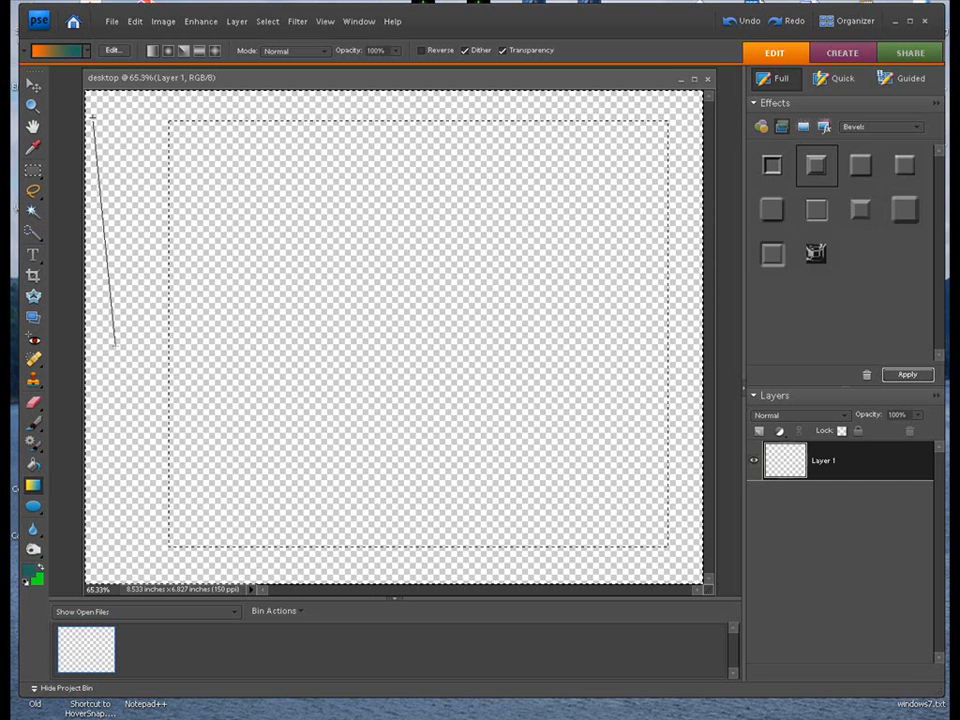
{"action": "left_click_drag", "start_coordinate": [232, 128], "coordinate": [410, 101]}
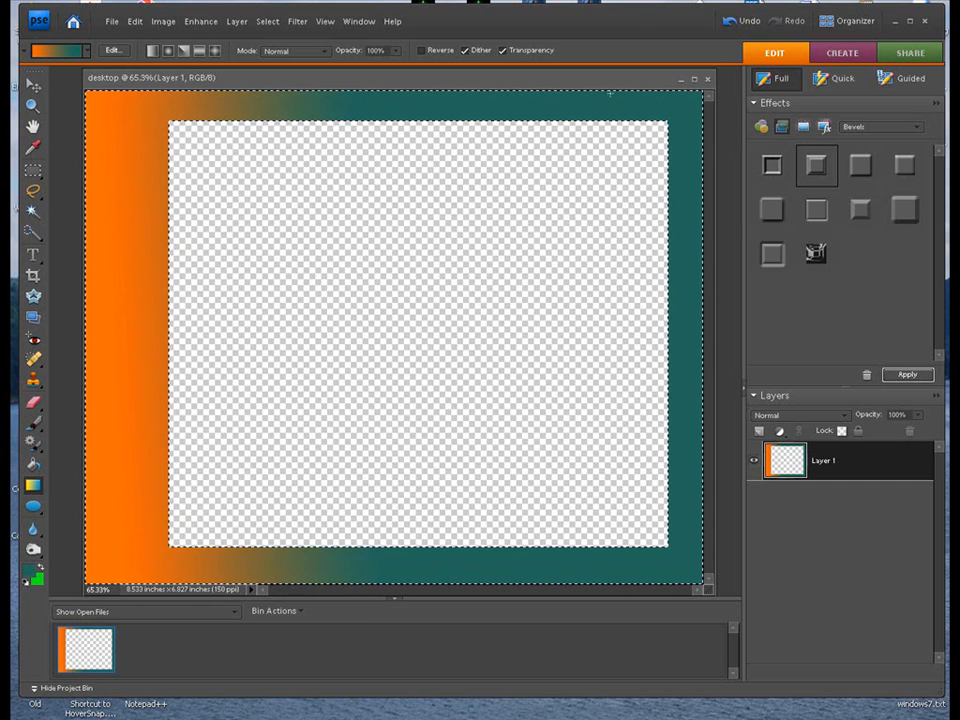
{"action": "left_click", "coordinate": [268, 28]}
{"action": "left_click", "coordinate": [268, 49]}
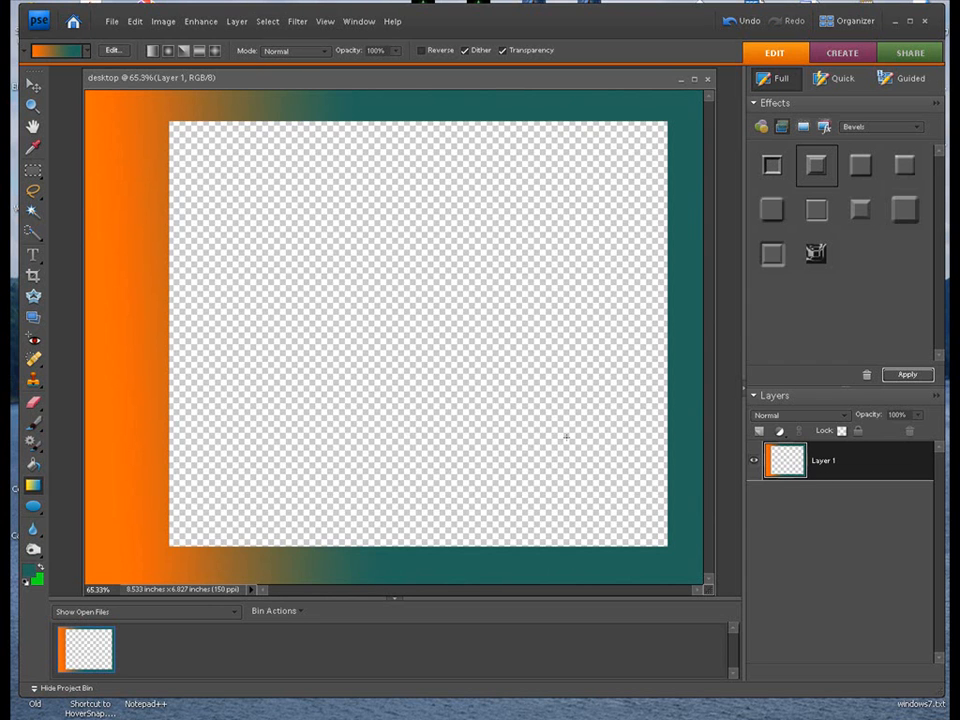
- Duplicate the gradient border layer and select the empty central rectangle exactly up to the border's inner edges
{"action": "key", "text": "ctrl+j"}
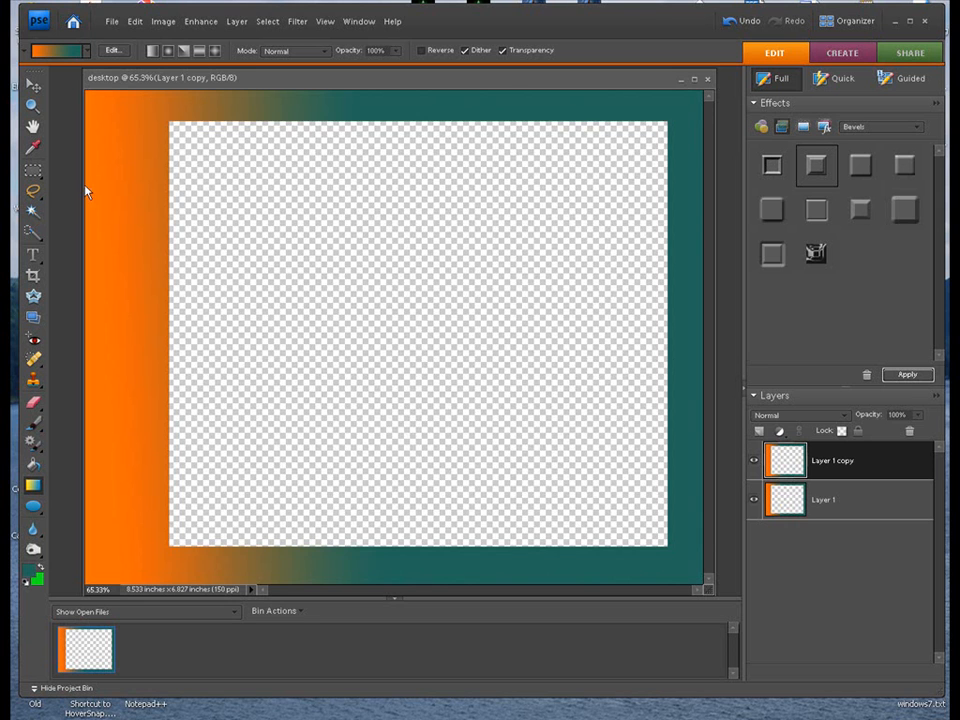
{"action": "left_click", "coordinate": [31, 174]}
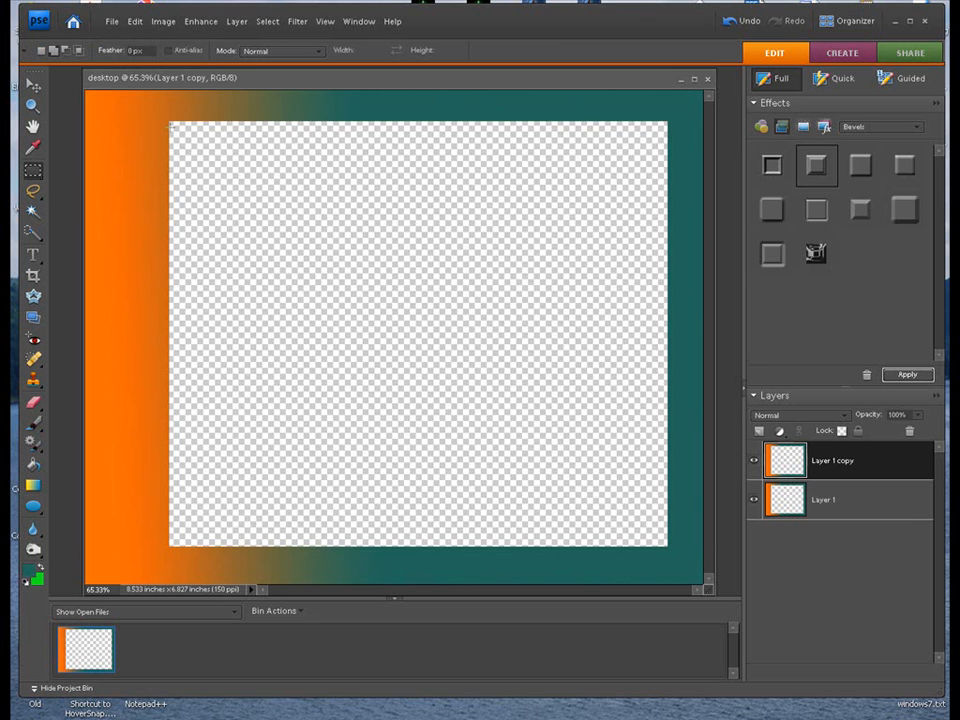
{"action": "left_click_drag", "start_coordinate": [260, 186], "coordinate": [668, 547]}
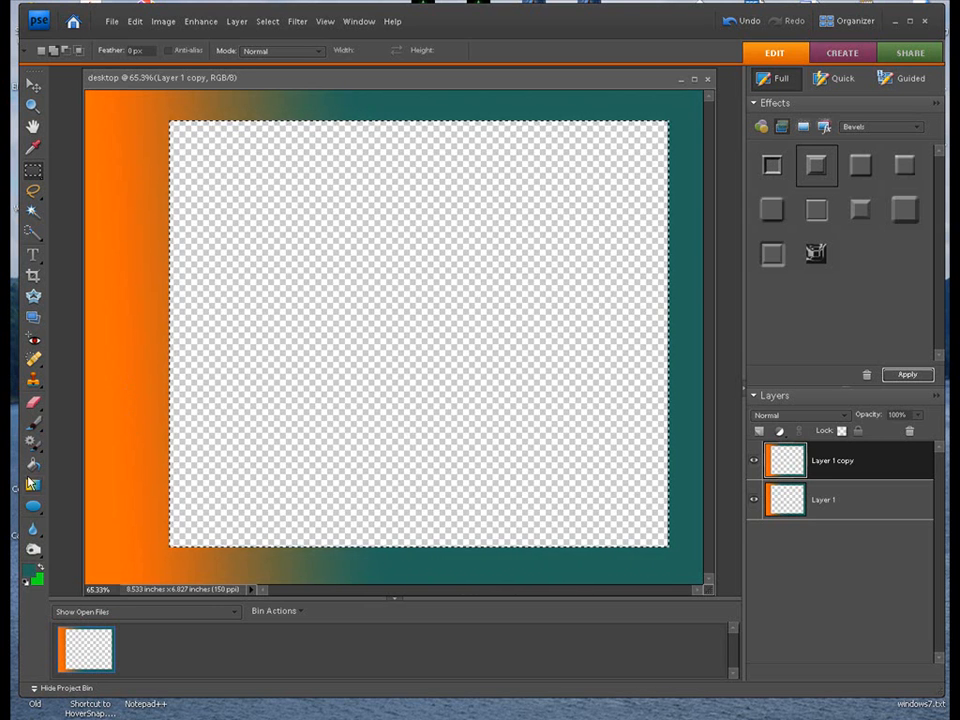
- Set the foreground colour to bright orange-red, #ed2a10
{"action": "left_click", "coordinate": [33, 565]}
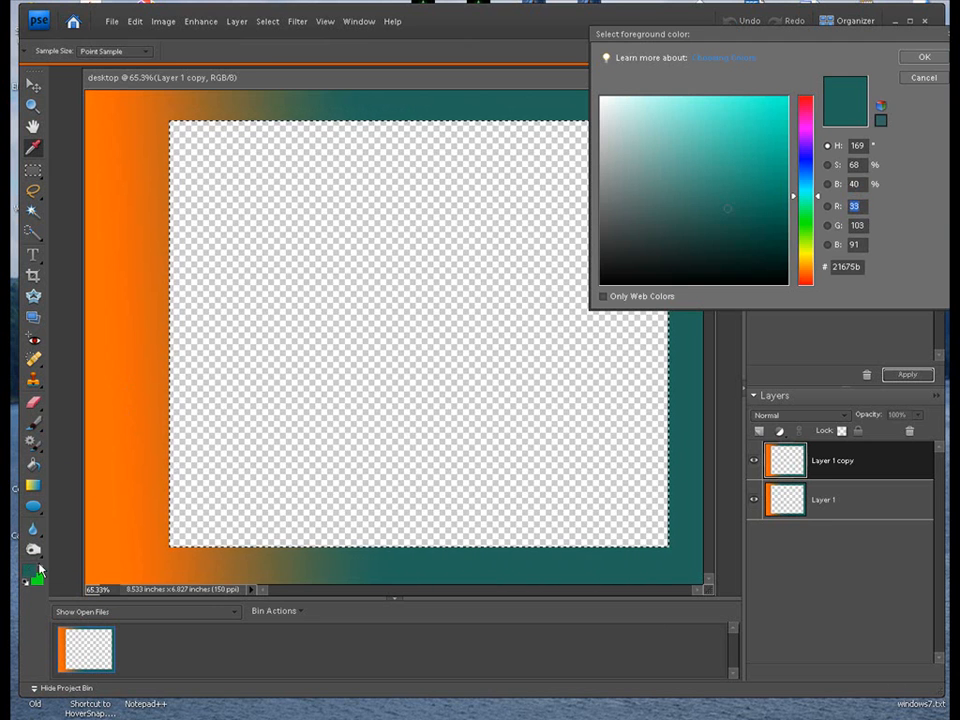
{"action": "left_click", "coordinate": [806, 159]}
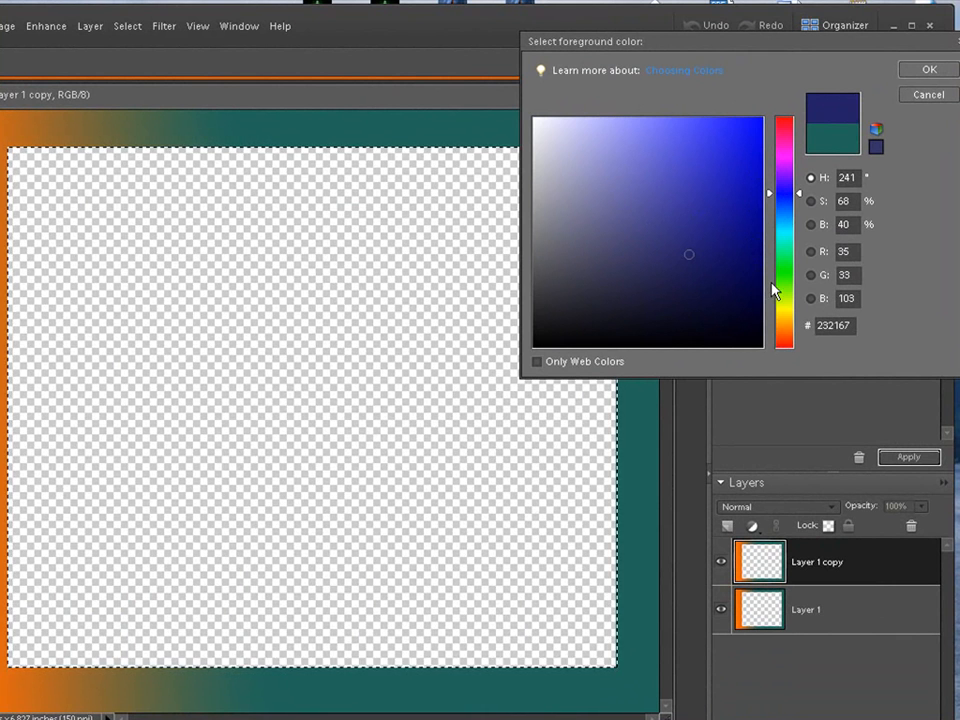
{"action": "left_click", "coordinate": [786, 344]}
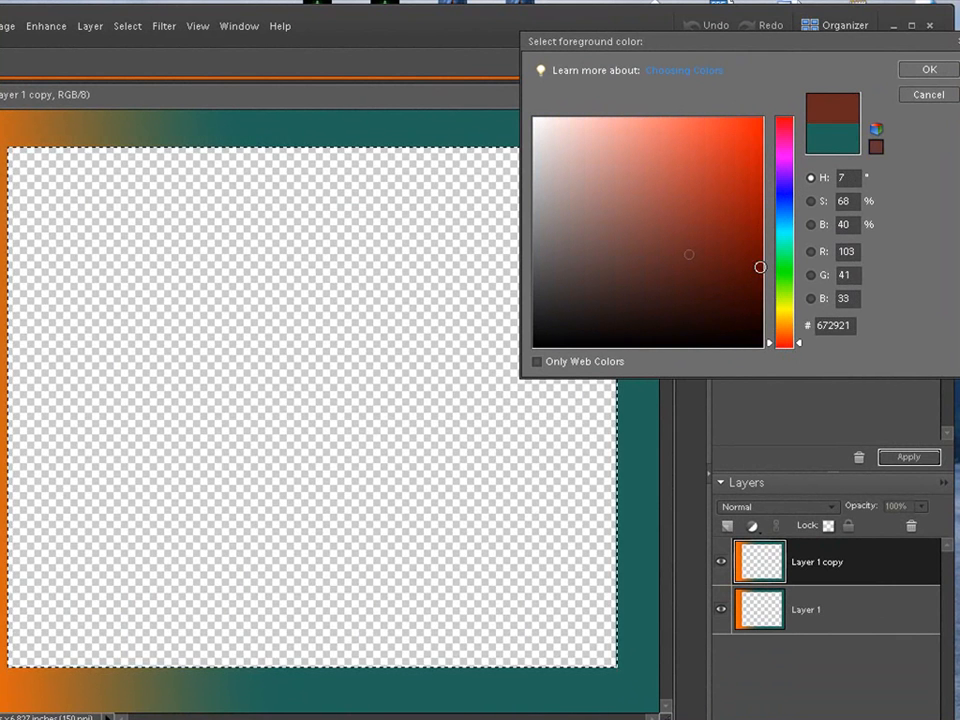
{"action": "left_click", "coordinate": [748, 133]}
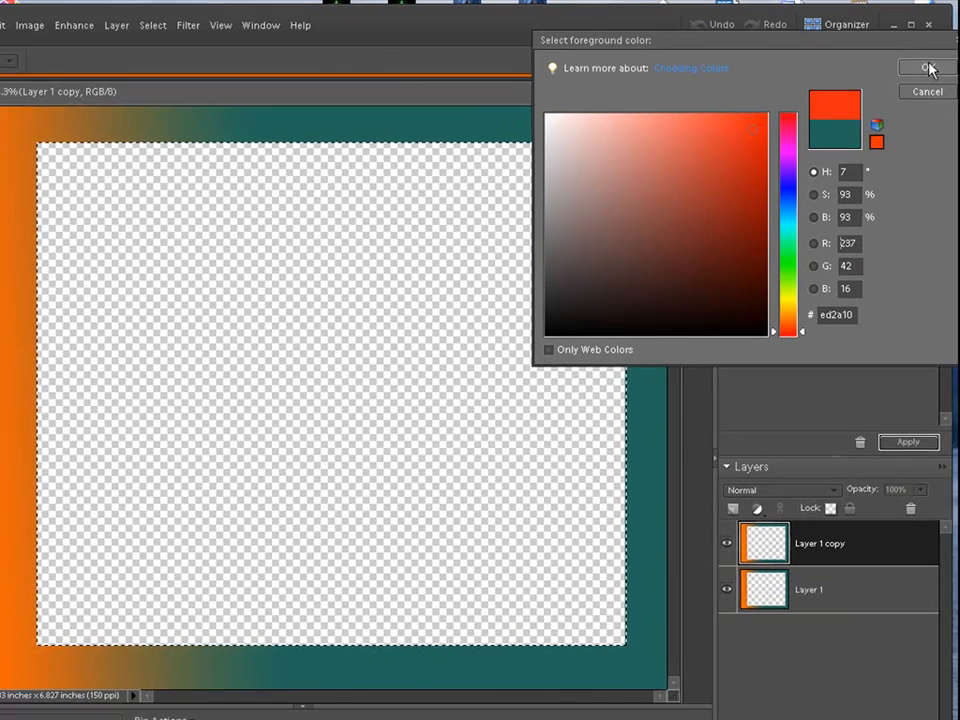
{"action": "left_click", "coordinate": [927, 68]}
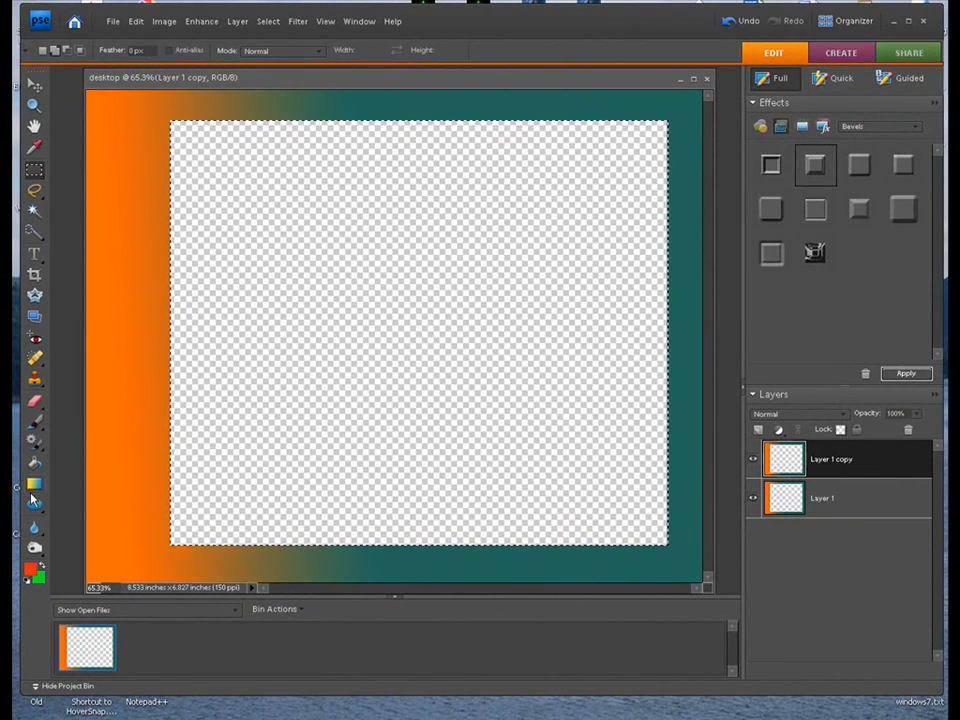
- Fill the selected central rectangle on the duplicate layer with the orange-red foreground colour using the Paint Bucket, and deselect it
{"action": "left_click", "coordinate": [34, 462]}
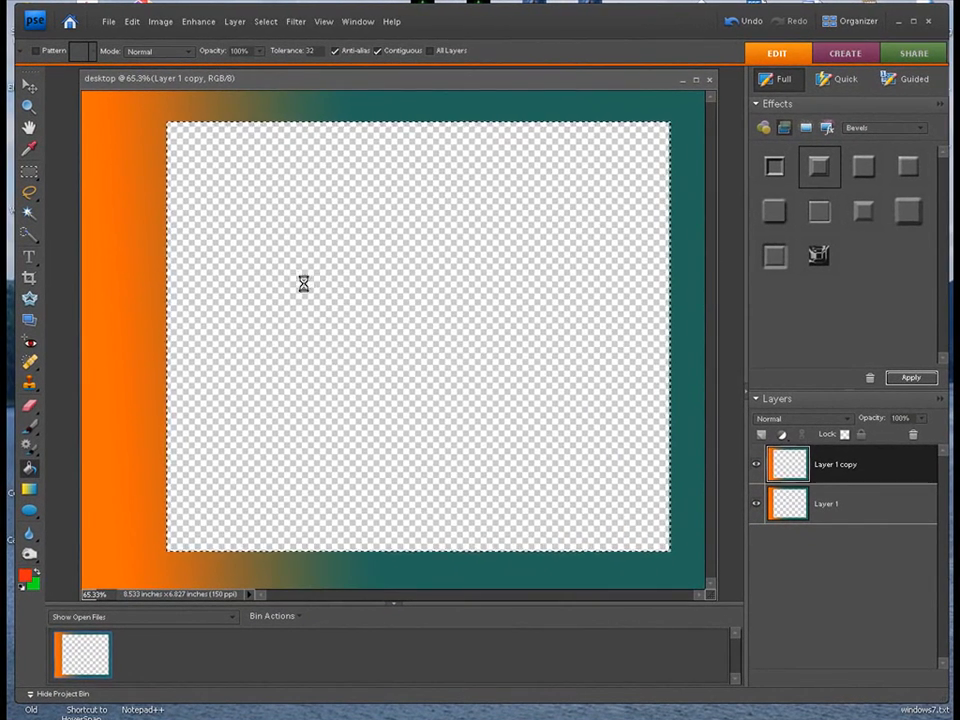
{"action": "left_click", "coordinate": [303, 284]}
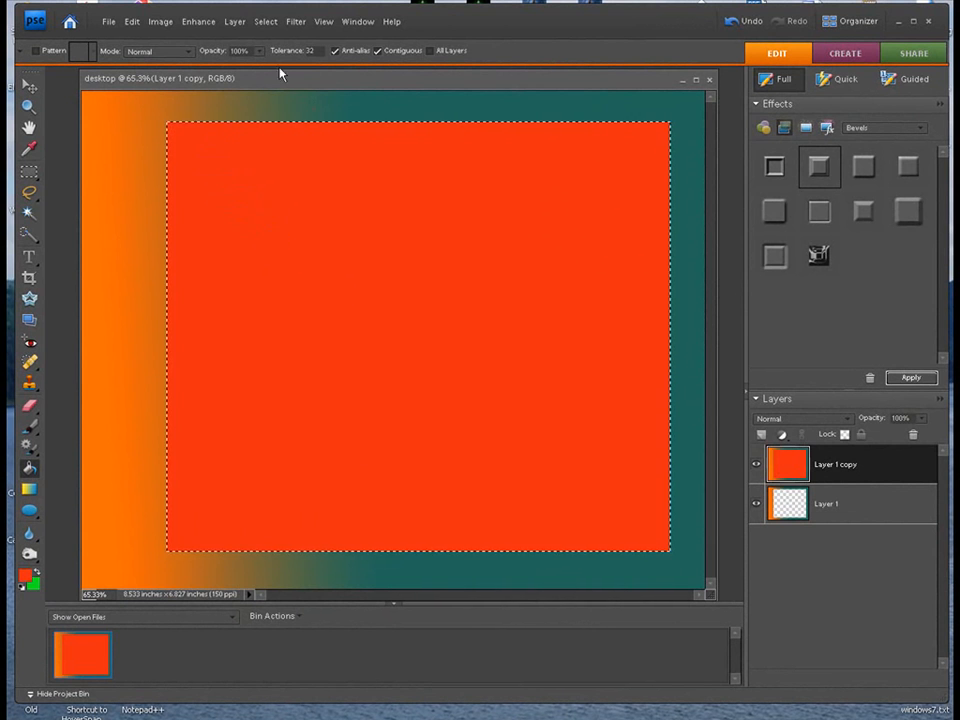
{"action": "left_click", "coordinate": [265, 22]}
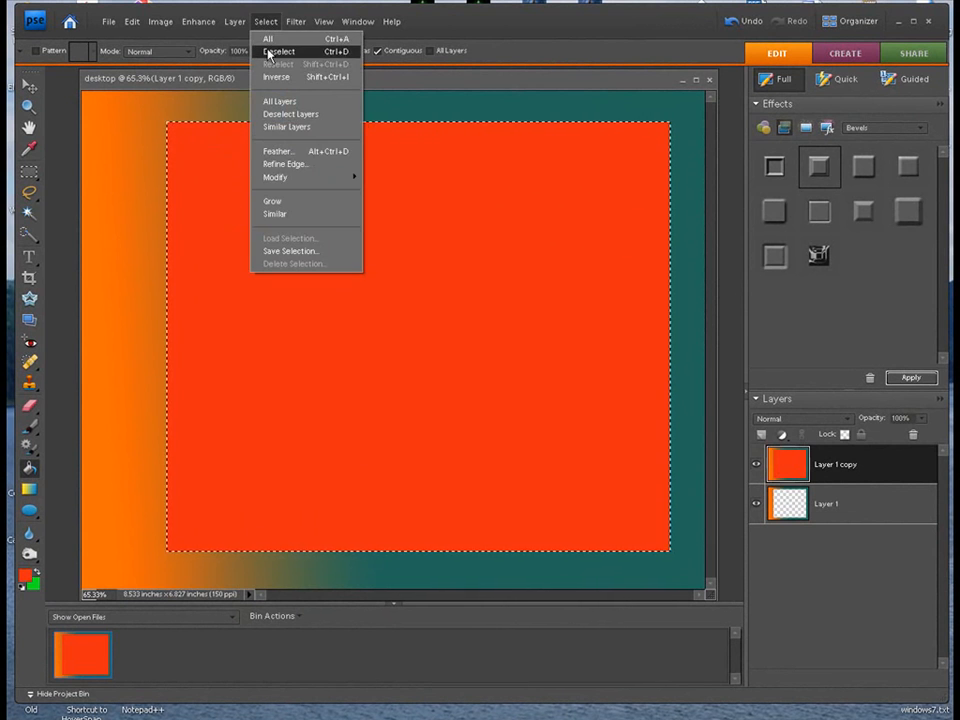
{"action": "left_click", "coordinate": [268, 52]}
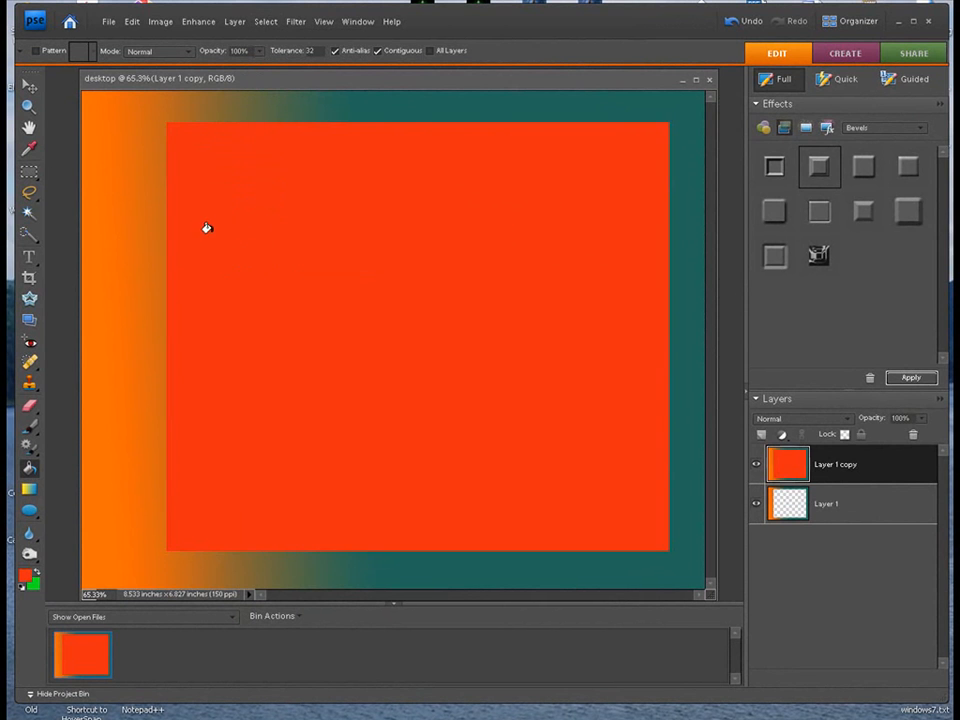
- Select a slightly smaller rectangle inside the red area and delete its contents, leaving a thin red inner frame
{"action": "left_click", "coordinate": [27, 174]}
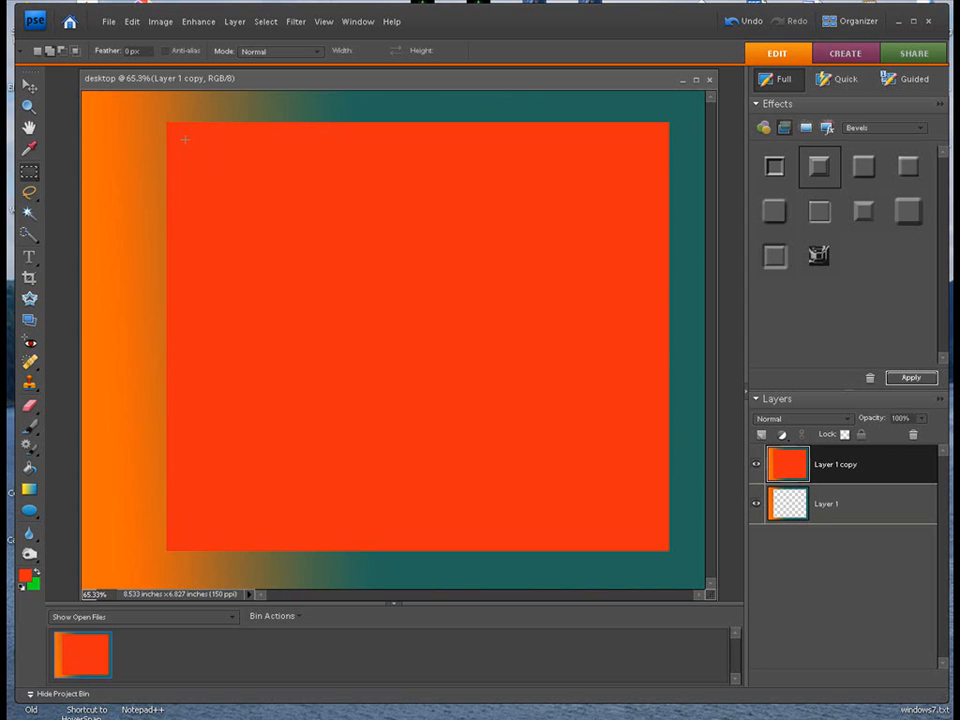
{"action": "left_click_drag", "start_coordinate": [343, 158], "coordinate": [611, 301]}
{"action": "left_click_drag", "start_coordinate": [655, 482], "coordinate": [659, 500]}
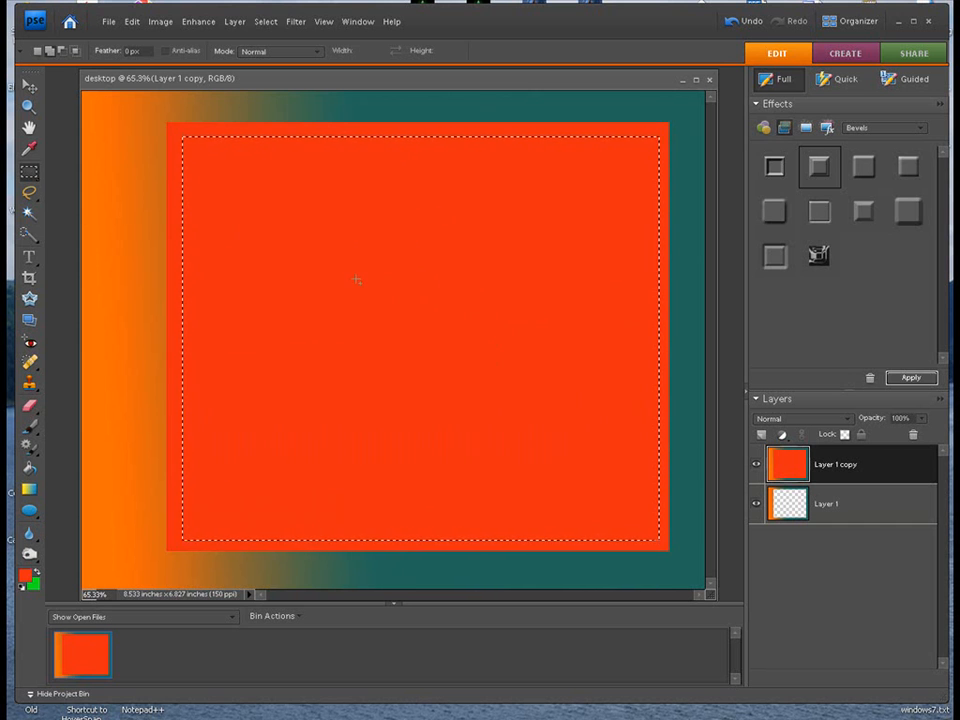
{"action": "key", "text": "Delete"}
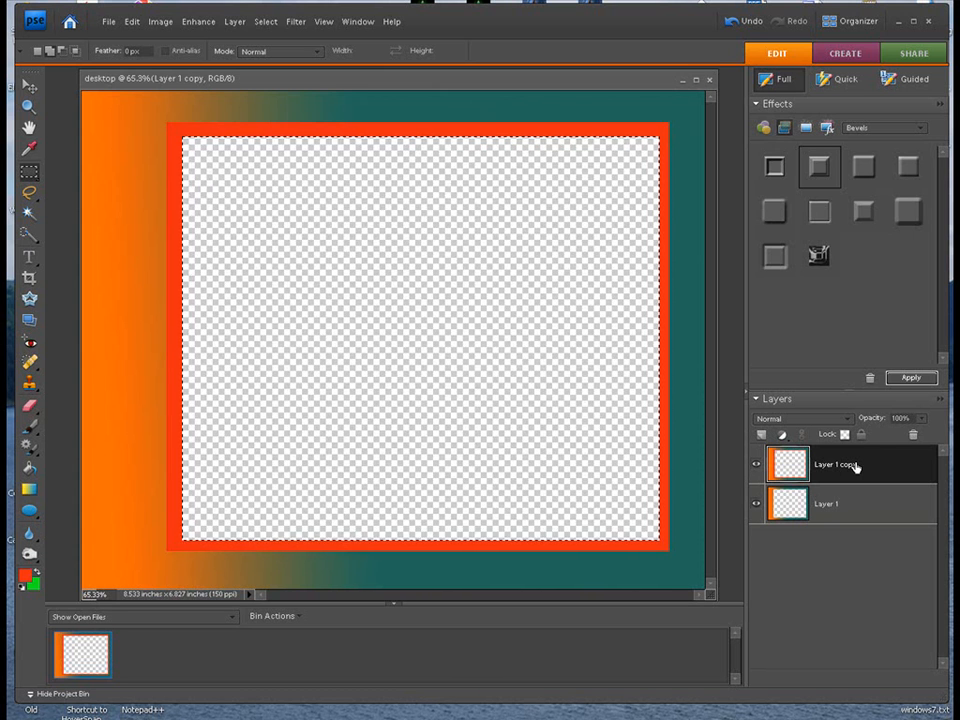
- Clear the selection to duplicate the red-framed layer, and hide the original Layer 1
{"action": "key", "text": "ctrl+j"}
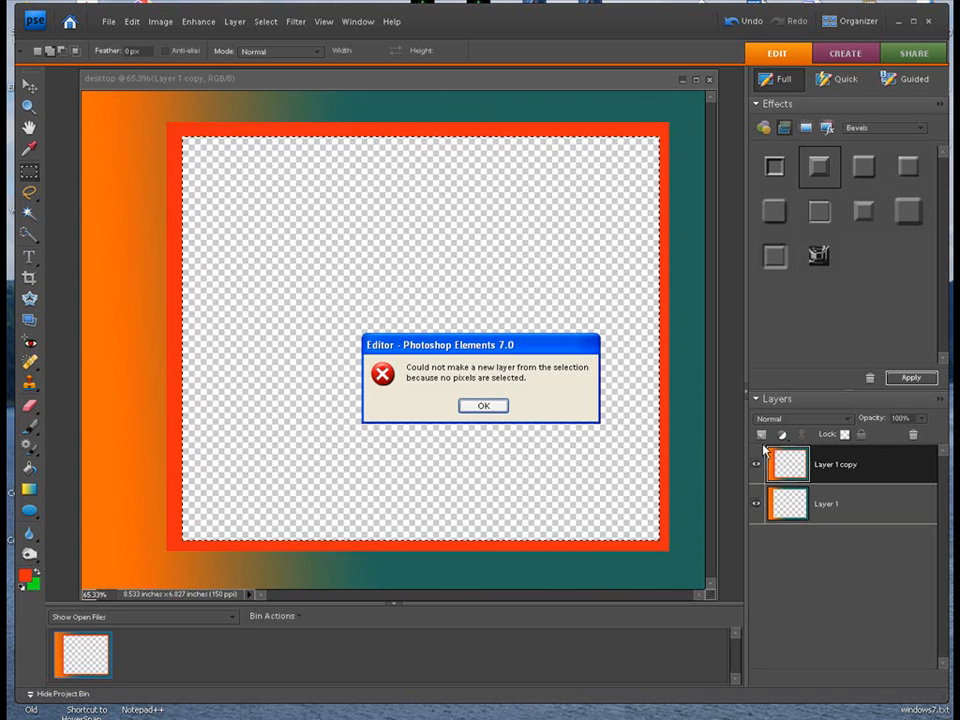
{"action": "left_click", "coordinate": [483, 405]}
{"action": "left_click", "coordinate": [265, 21]}
{"action": "left_click", "coordinate": [274, 51]}
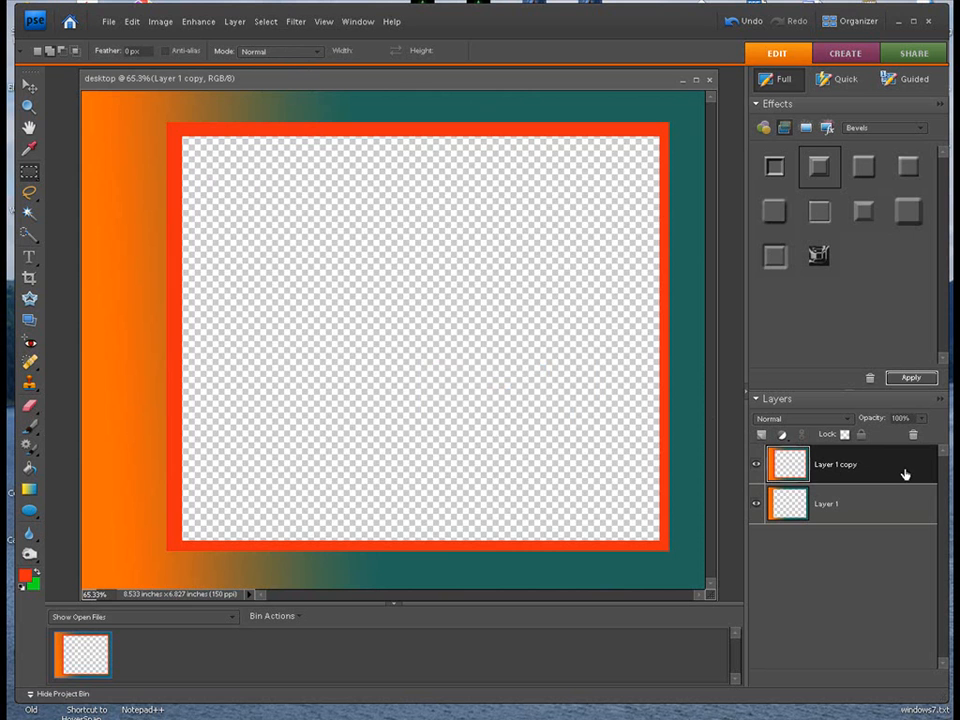
{"action": "key", "text": "ctrl+j"}
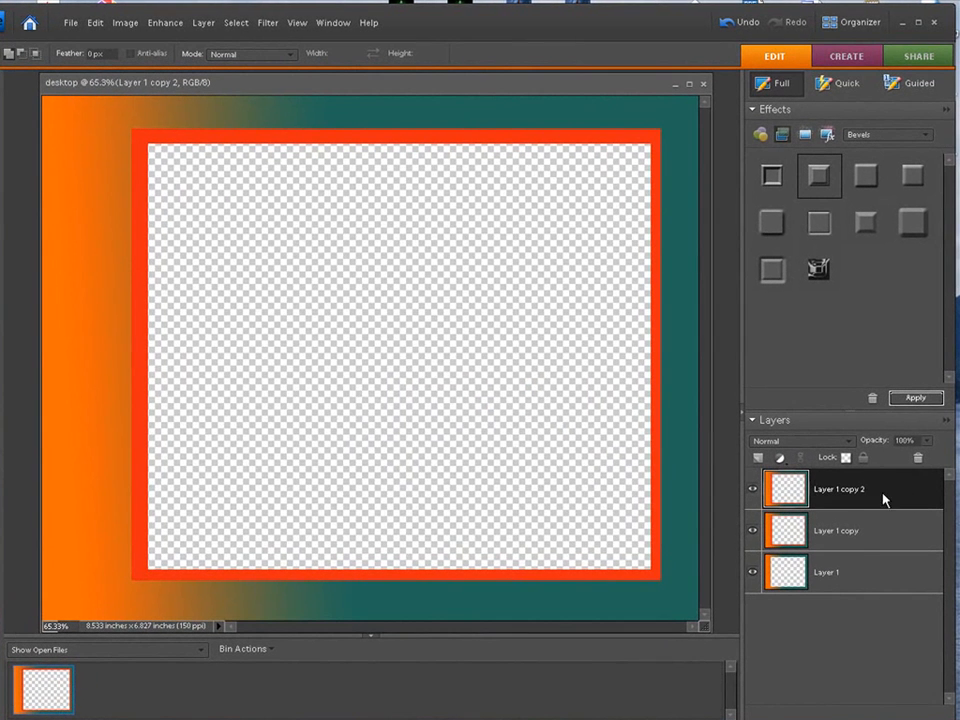
{"action": "left_click", "coordinate": [752, 577]}
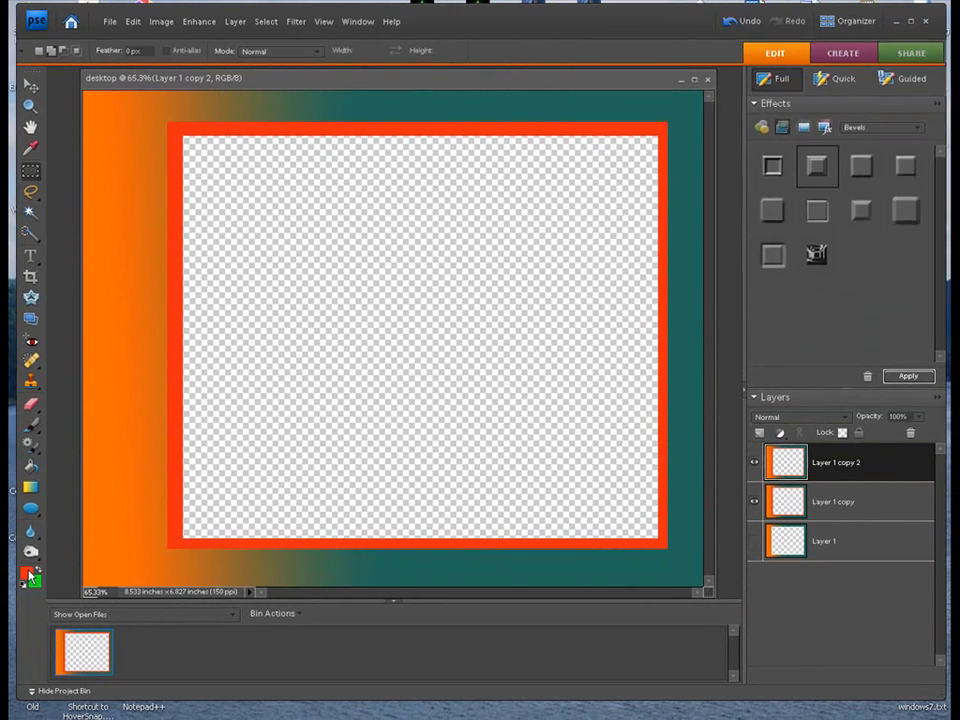
- Fill the empty area inside the red frame on the top layer with grey, #8a8281, using the Paint Bucket
{"action": "left_click", "coordinate": [13, 715]}
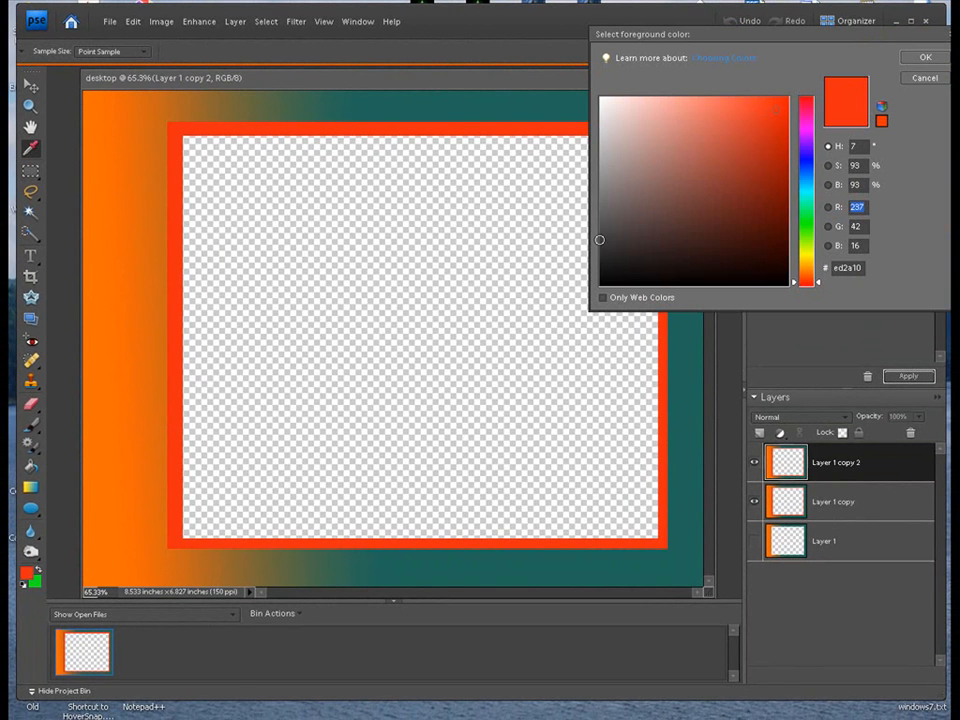
{"action": "left_click", "coordinate": [611, 183]}
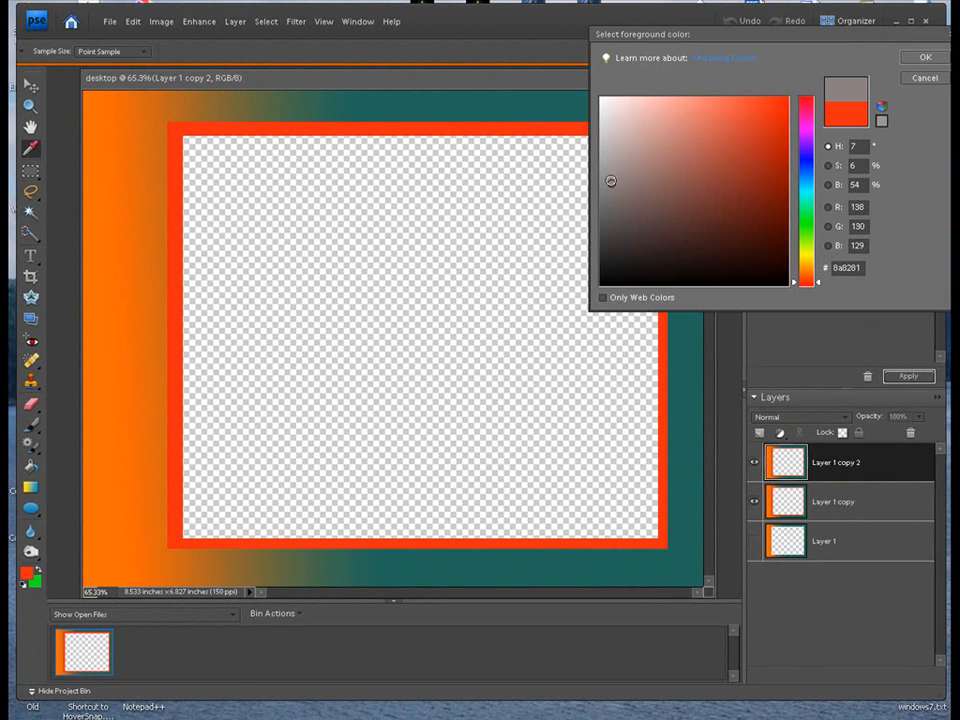
{"action": "left_click", "coordinate": [925, 58]}
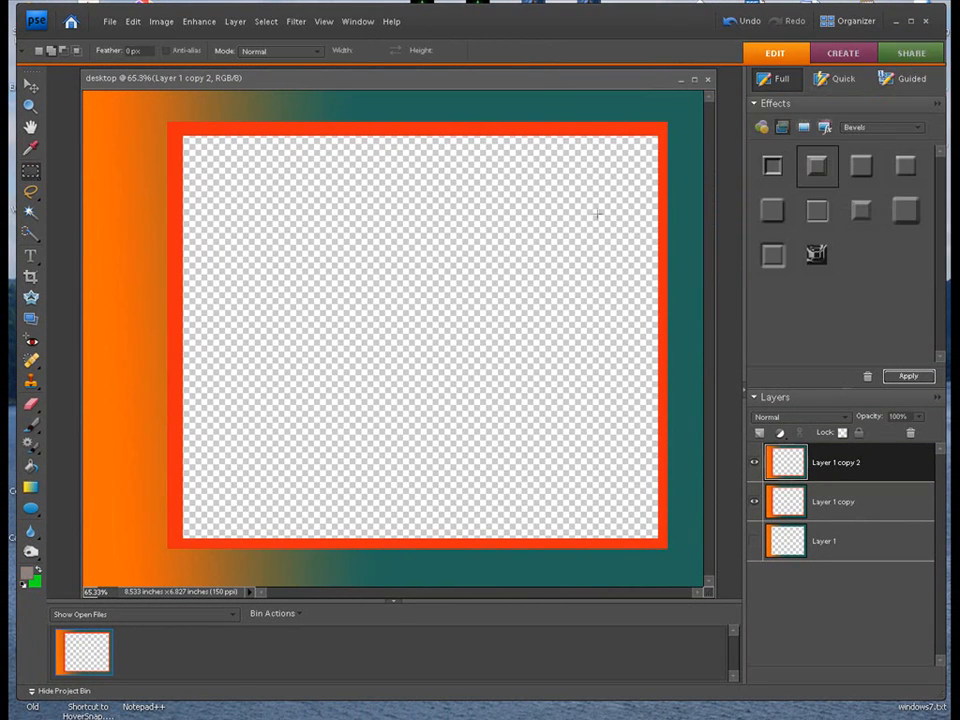
{"action": "left_click", "coordinate": [31, 467]}
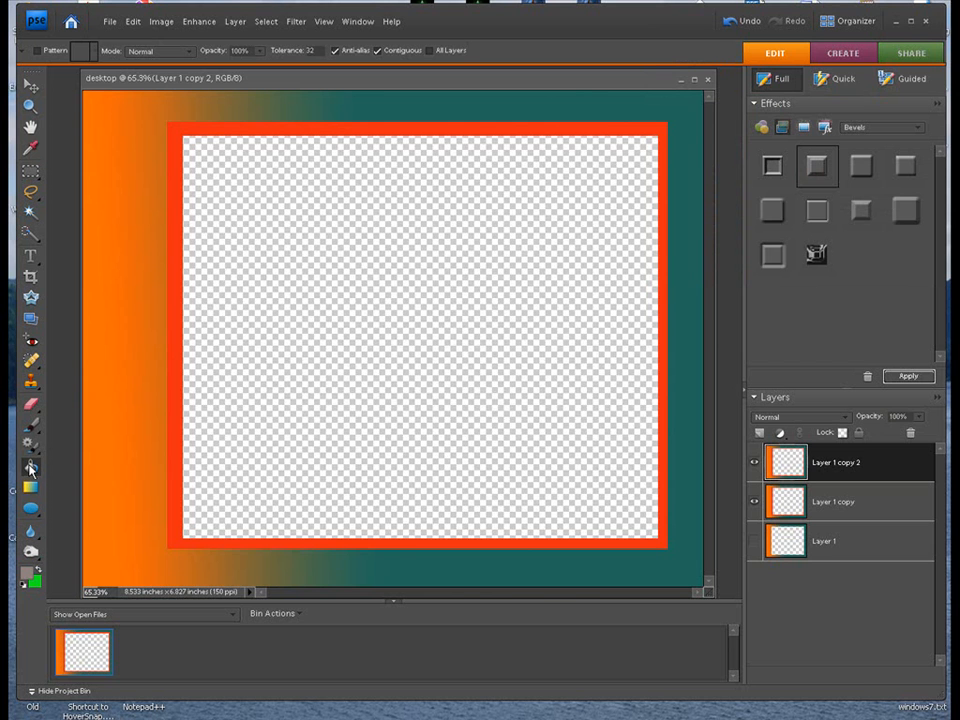
{"action": "left_click", "coordinate": [275, 281]}
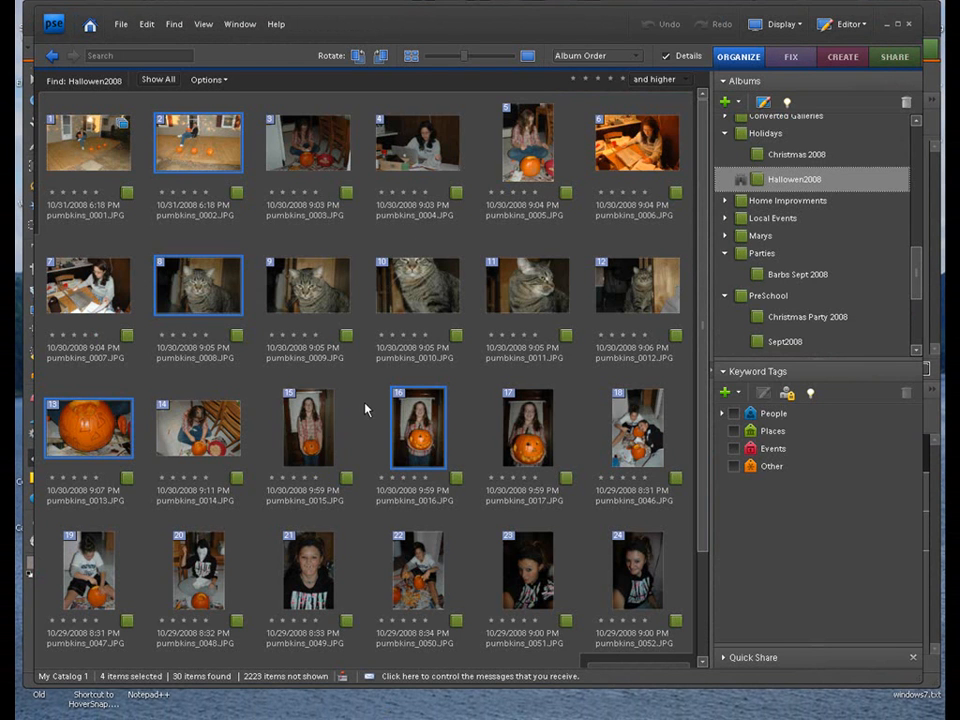
- In the Organizer's Hallowen2008 album, select photos pumbkins_0016, pumbkins_0008 and pumbkins_0013 and open them in Full Edit
{"action": "left_click", "coordinate": [407, 422]}
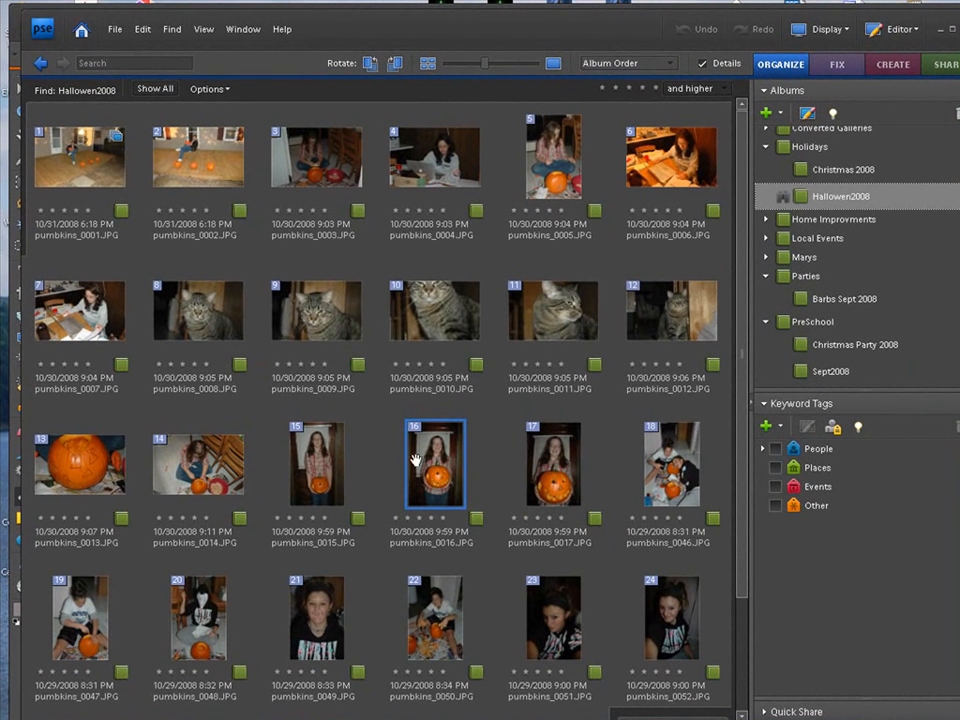
{"action": "left_click", "coordinate": [203, 315], "text": "ctrl"}
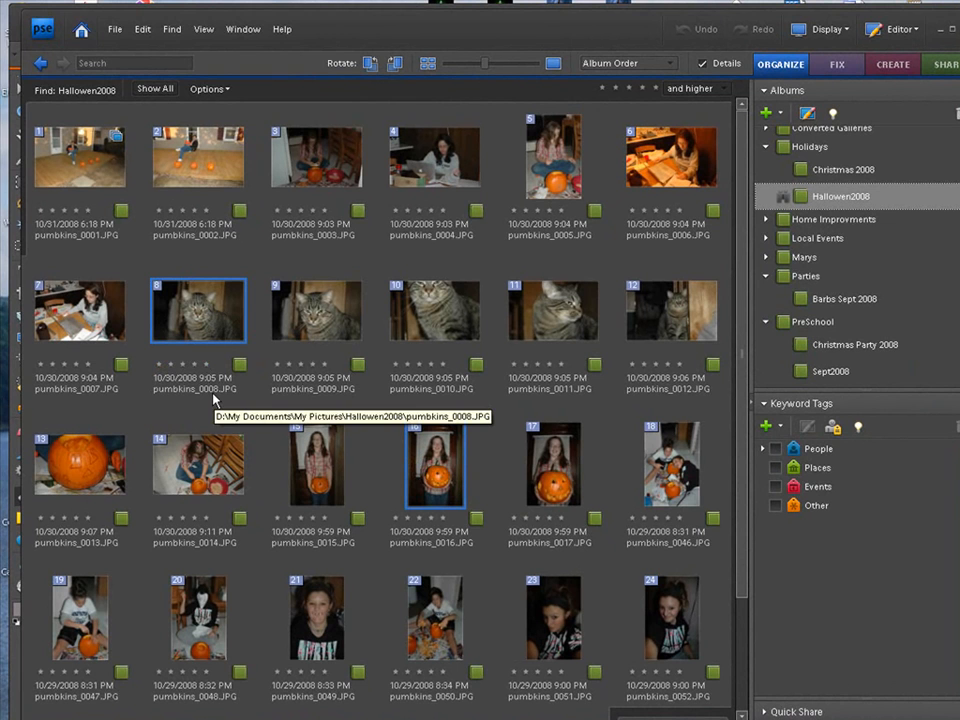
{"action": "left_click", "coordinate": [100, 461], "text": "ctrl"}
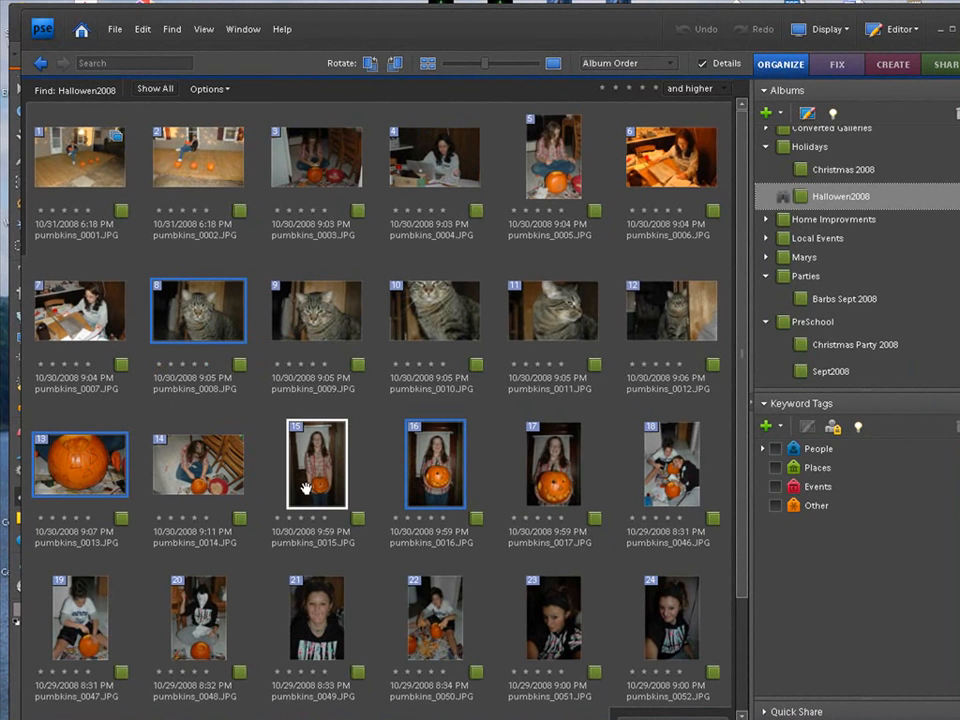
{"action": "right_click", "coordinate": [87, 474]}
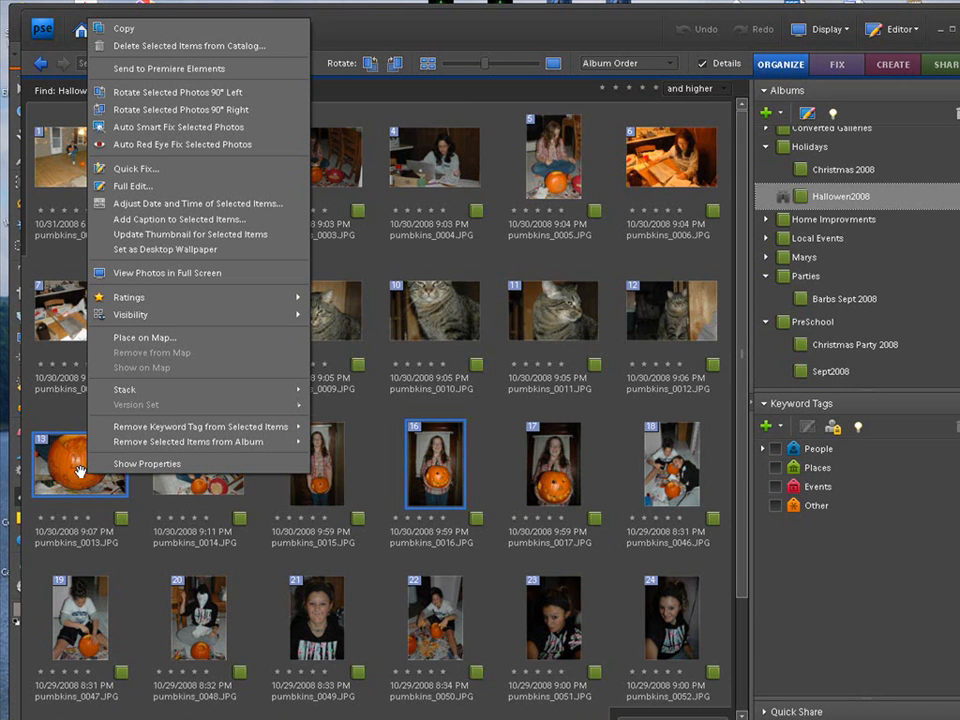
{"action": "left_click", "coordinate": [137, 187]}
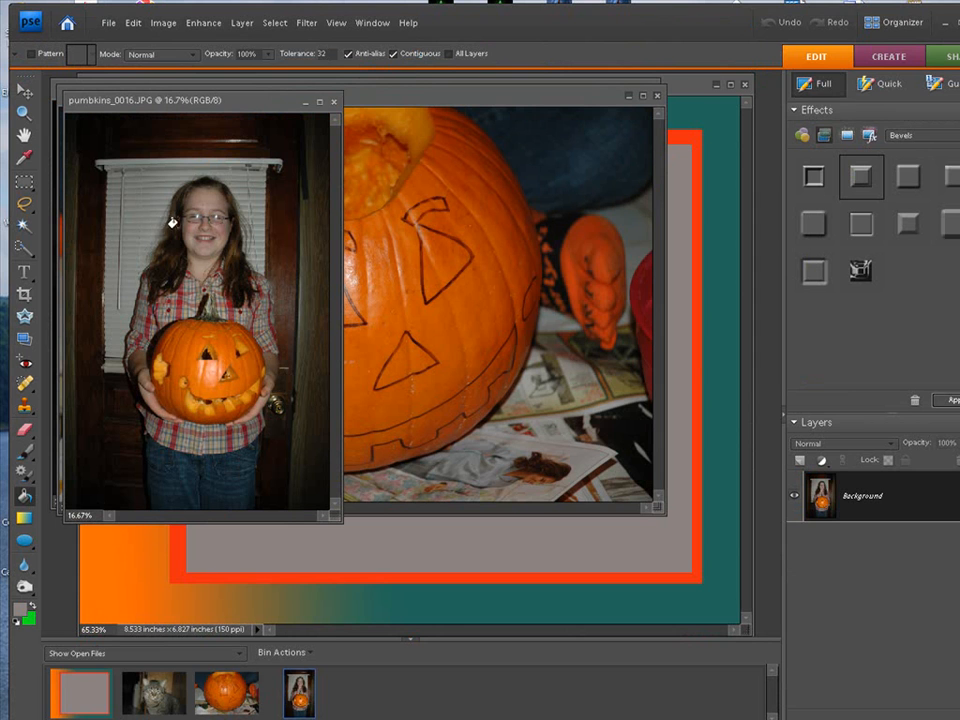
- Minimize the pumbkins_0013 and pumbkins_0008 photos and reposition the pumbkins_0016 window over the desktop document
{"action": "left_click", "coordinate": [630, 96]}
{"action": "left_click", "coordinate": [630, 96]}
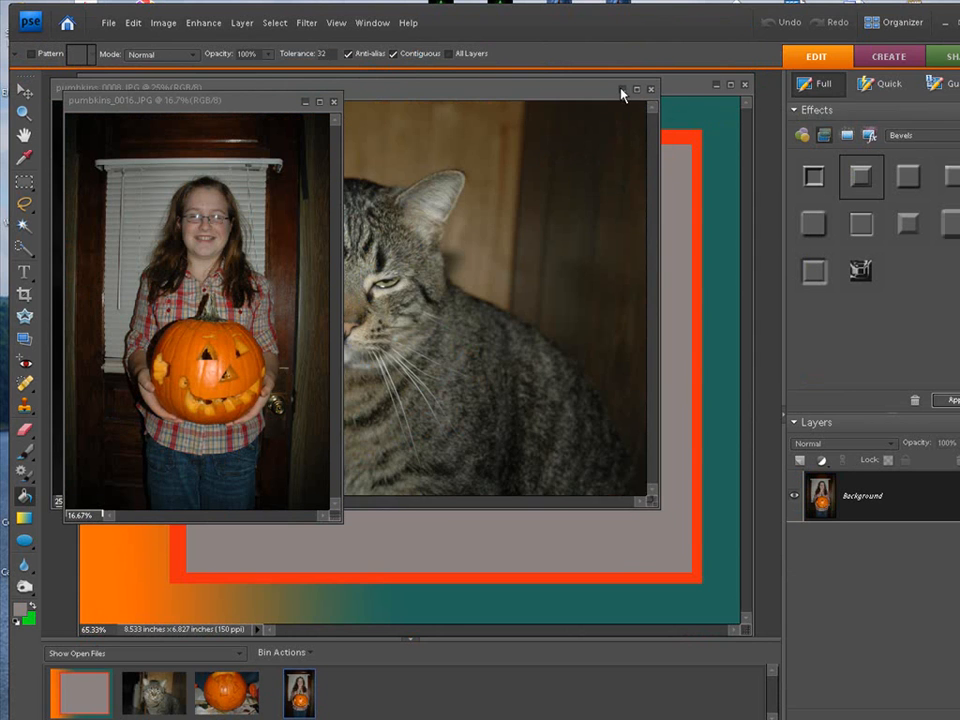
{"action": "left_click", "coordinate": [623, 89]}
{"action": "left_click_drag", "start_coordinate": [250, 105], "coordinate": [350, 127]}
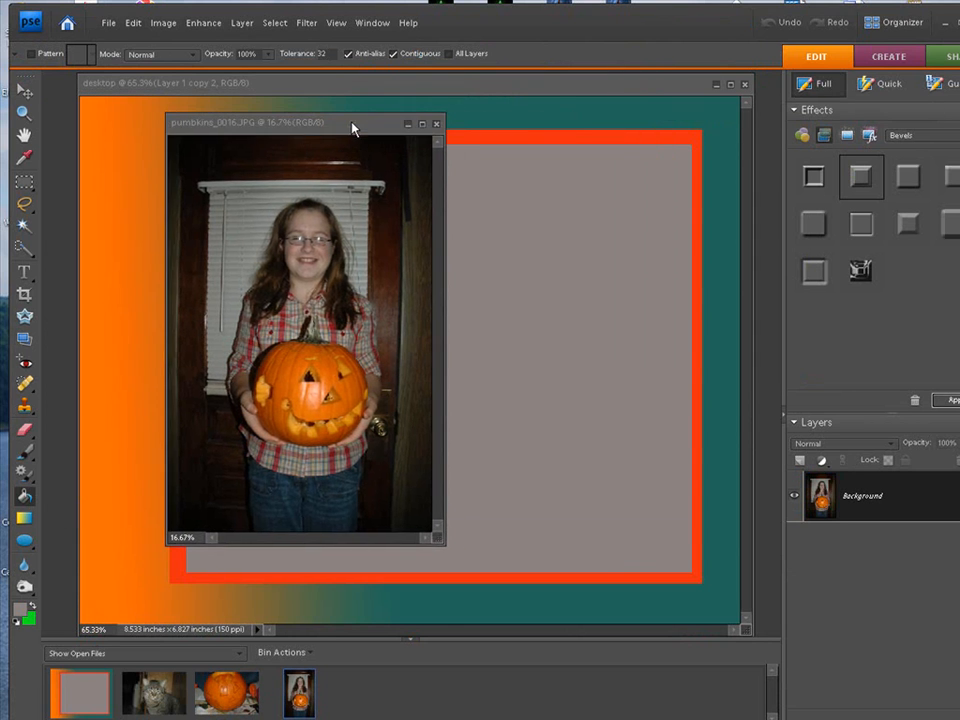
- Select the whole pumbkins_0016 photo, scale it to about 35.8%, and copy it into the desktop document
{"action": "left_click", "coordinate": [275, 22]}
{"action": "left_click", "coordinate": [280, 42]}
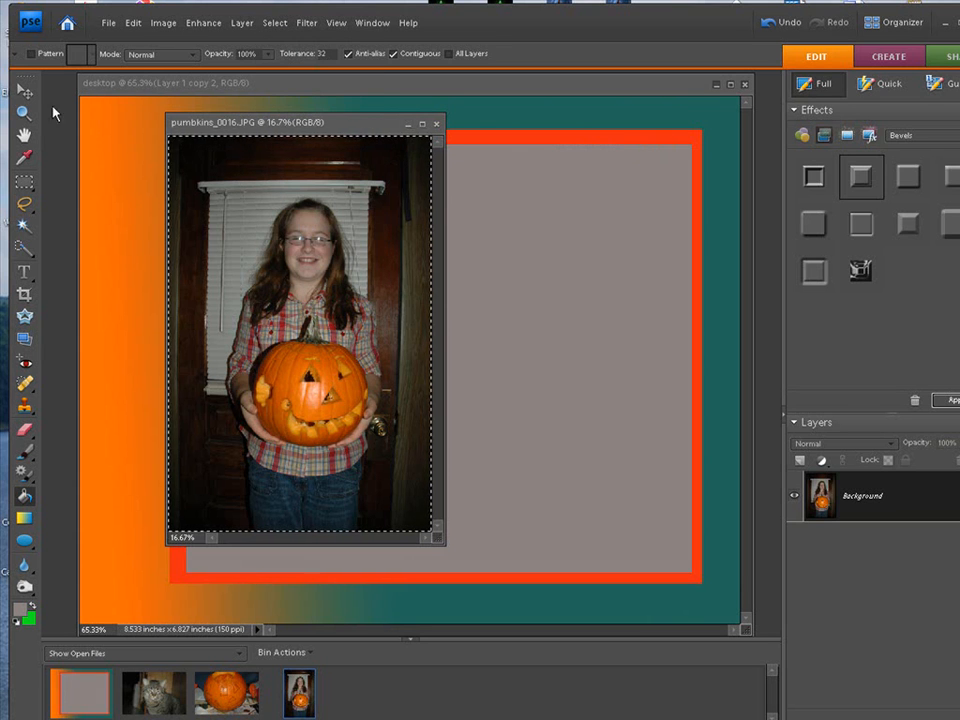
{"action": "key", "text": "v"}
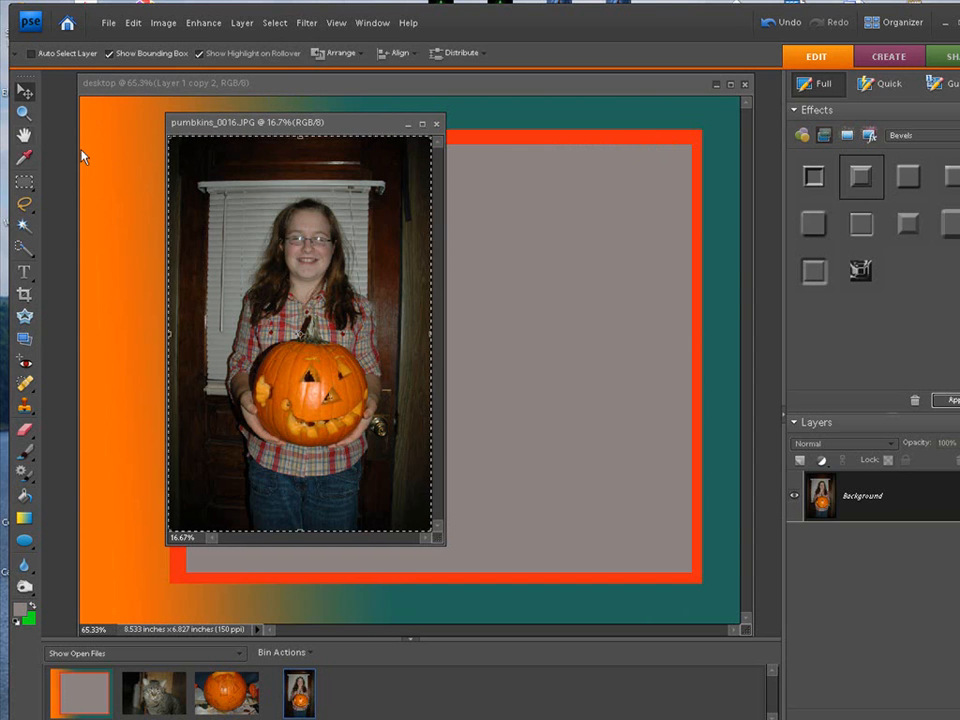
{"action": "left_click", "coordinate": [170, 140]}
{"action": "left_click_drag", "start_coordinate": [170, 140], "coordinate": [326, 400]}
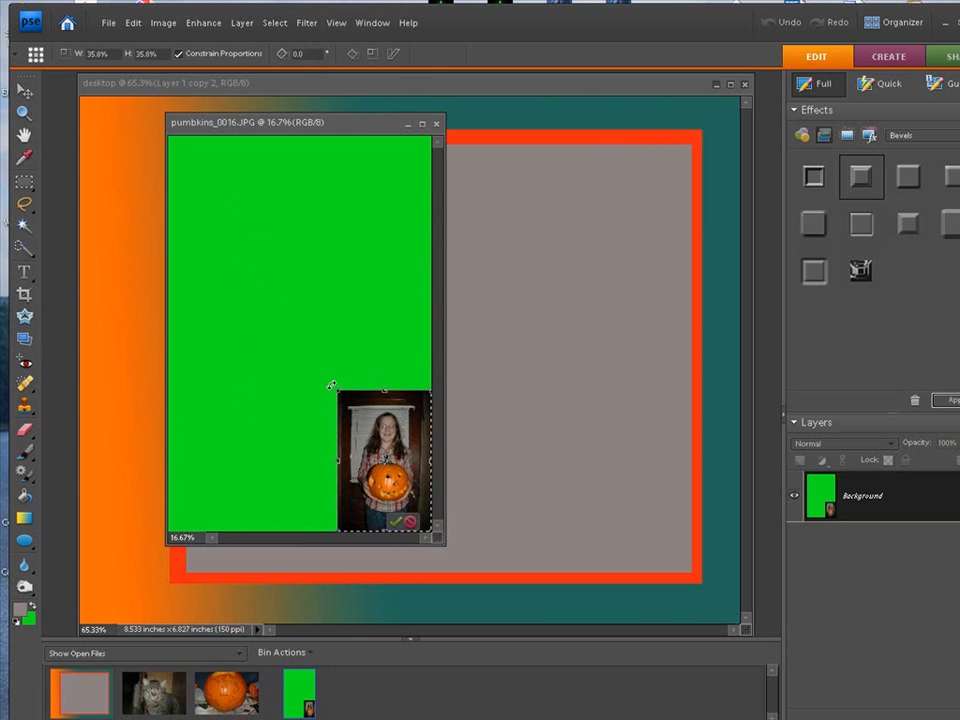
{"action": "left_click", "coordinate": [396, 522]}
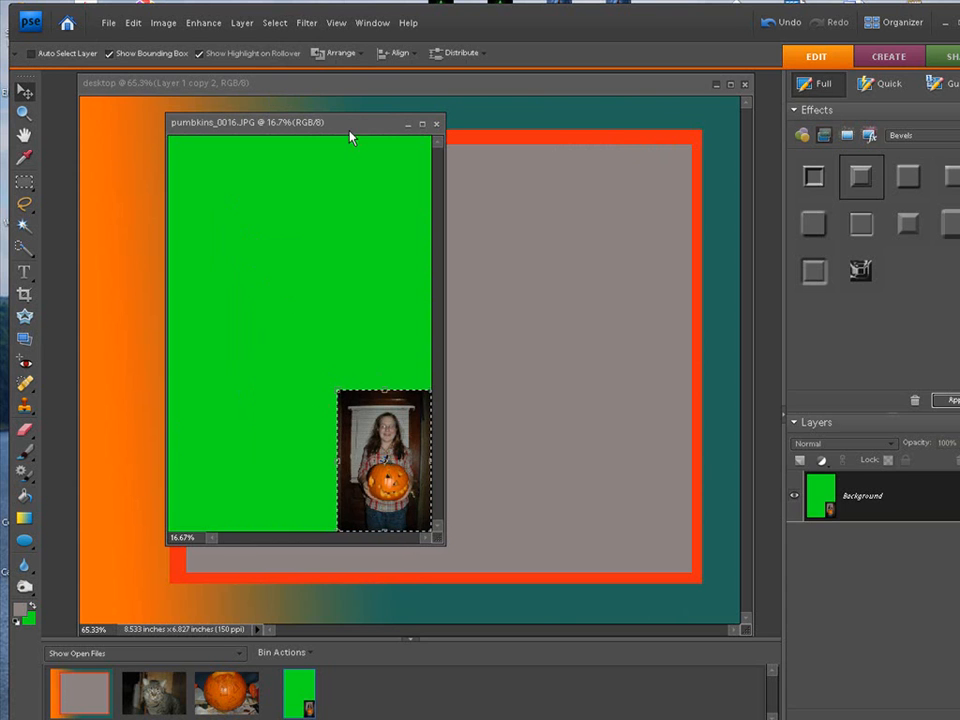
{"action": "left_click_drag", "start_coordinate": [350, 137], "coordinate": [273, 110]}
{"action": "left_click_drag", "start_coordinate": [310, 436], "coordinate": [507, 377]}
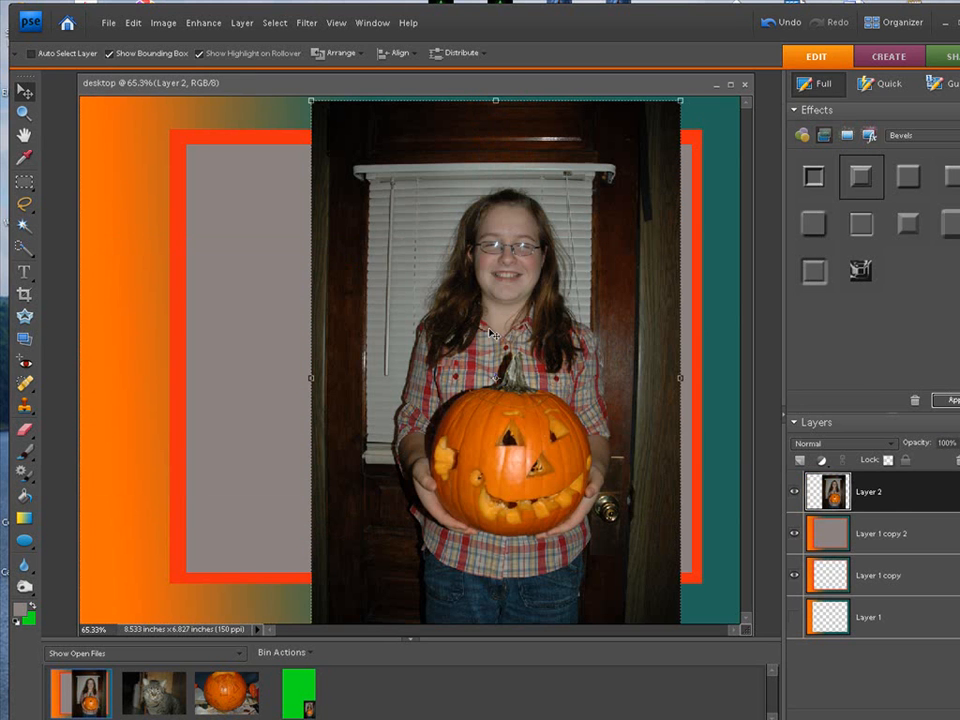
- Scale the copied photo on Layer 2 to about 43.3%, rotated about 23°, in the upper-right part of the grey area
{"action": "left_click_drag", "start_coordinate": [312, 101], "coordinate": [441, 297]}
{"action": "left_click_drag", "start_coordinate": [543, 405], "coordinate": [417, 267]}
{"action": "left_click_drag", "start_coordinate": [312, 158], "coordinate": [395, 277]}
{"action": "left_click_drag", "start_coordinate": [474, 530], "coordinate": [422, 521]}
{"action": "left_click_drag", "start_coordinate": [467, 425], "coordinate": [549, 310]}
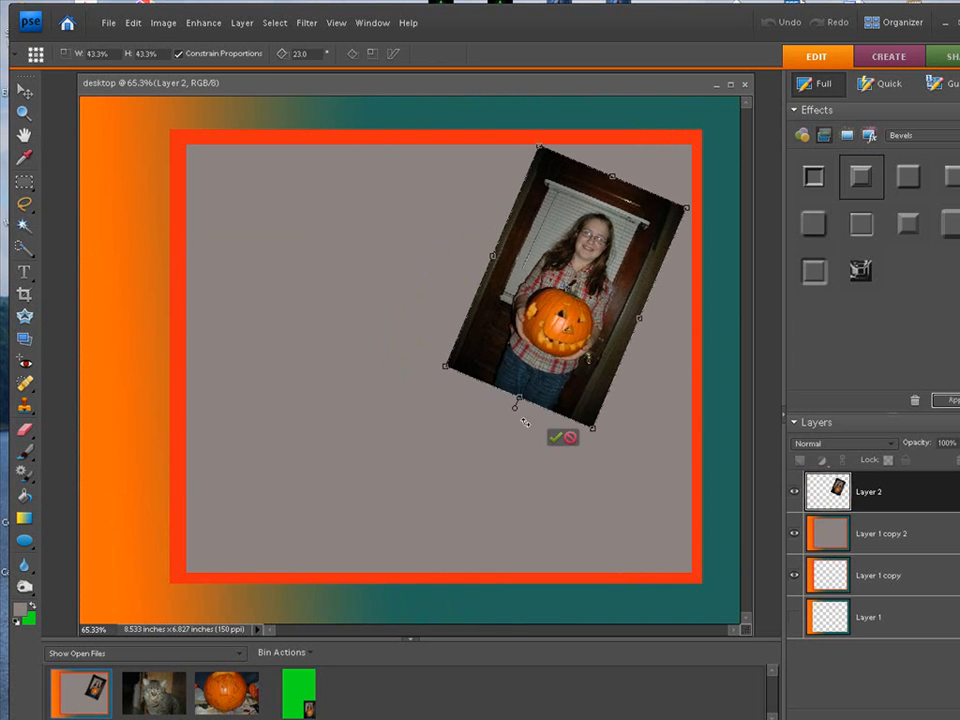
{"action": "left_click", "coordinate": [553, 437]}
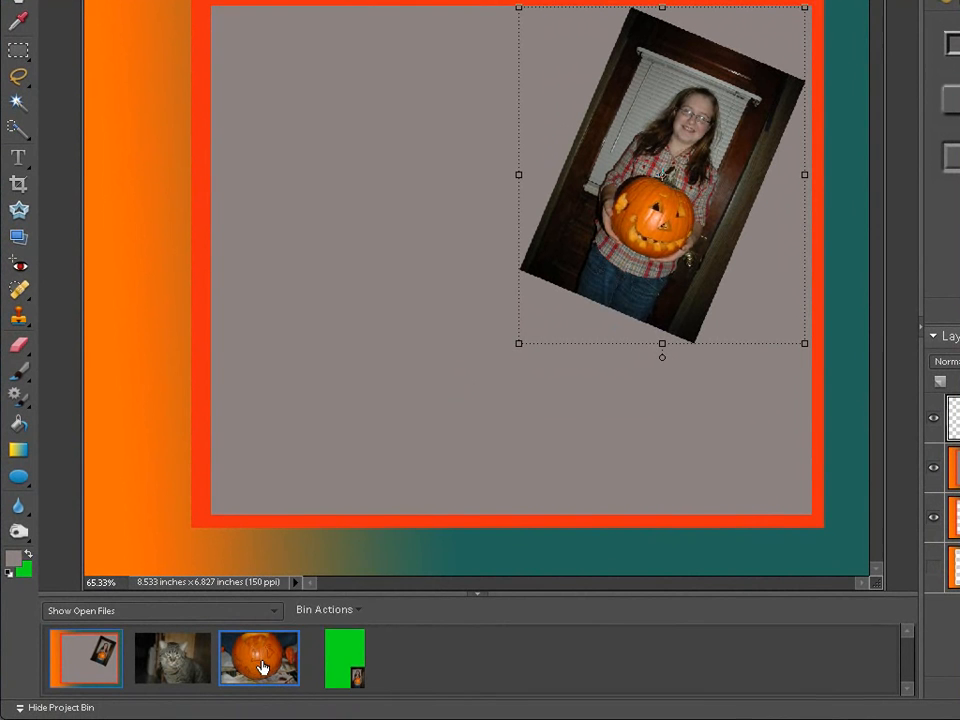
- Restore pumbkins_0013, scale the whole photo to about 32.5%, and copy it into the desktop document
{"action": "right_click", "coordinate": [262, 668]}
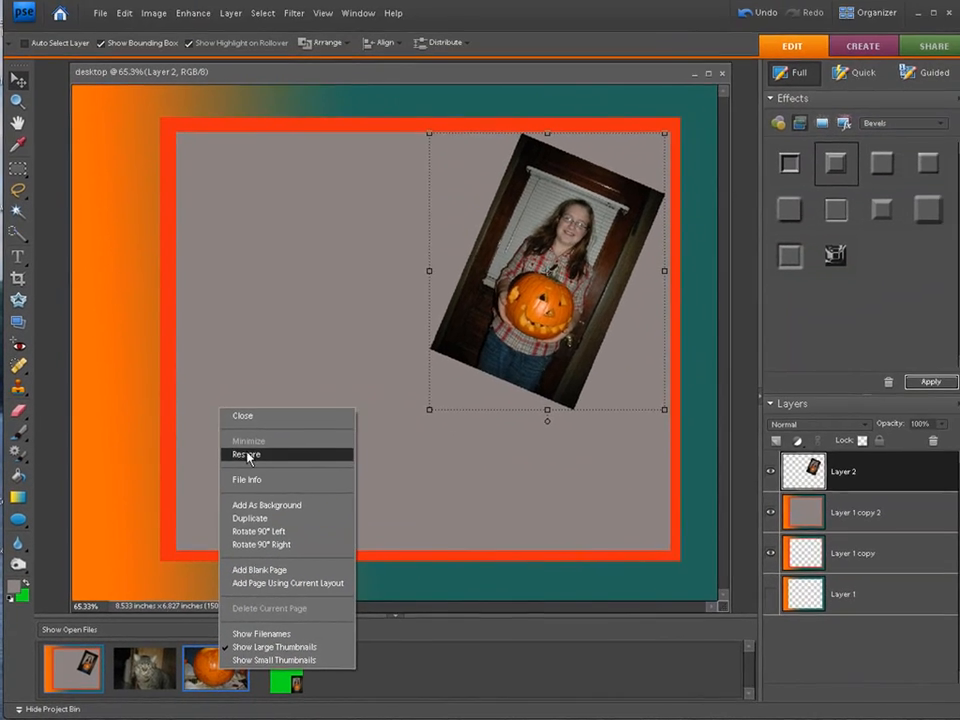
{"action": "left_click", "coordinate": [297, 398]}
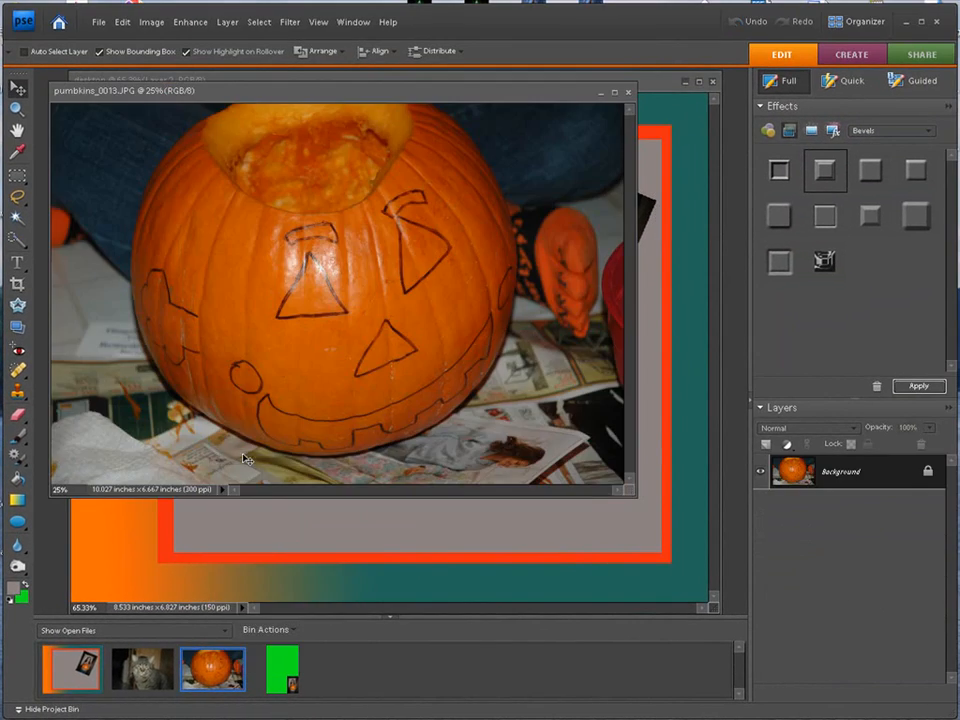
{"action": "left_click", "coordinate": [259, 22]}
{"action": "left_click", "coordinate": [283, 45]}
{"action": "left_click", "coordinate": [56, 110]}
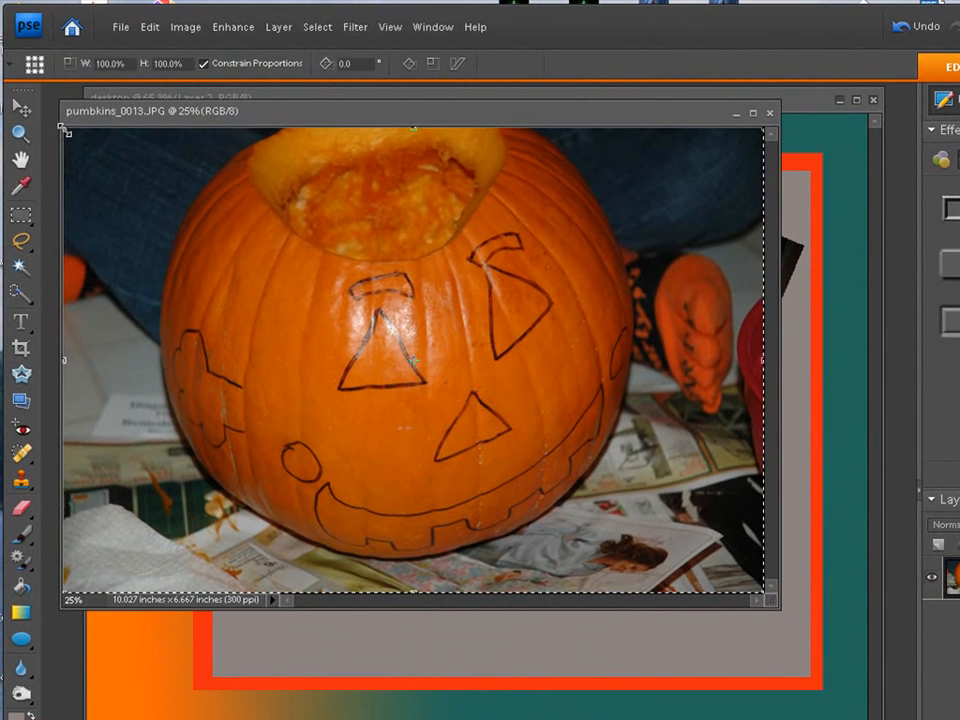
{"action": "left_click_drag", "start_coordinate": [66, 131], "coordinate": [539, 444]}
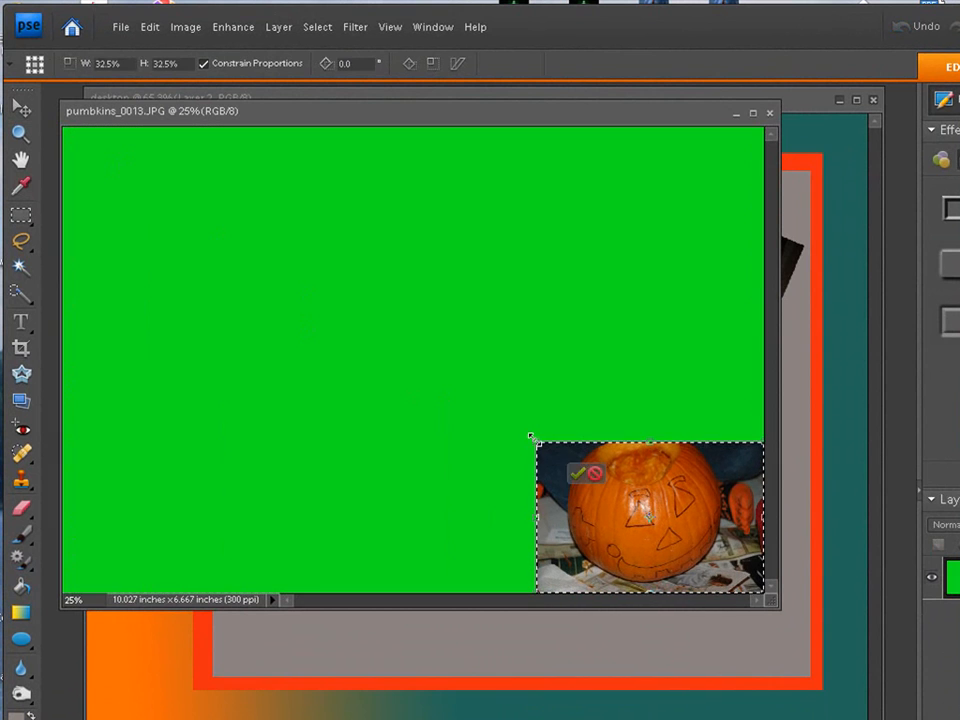
{"action": "left_click", "coordinate": [721, 581]}
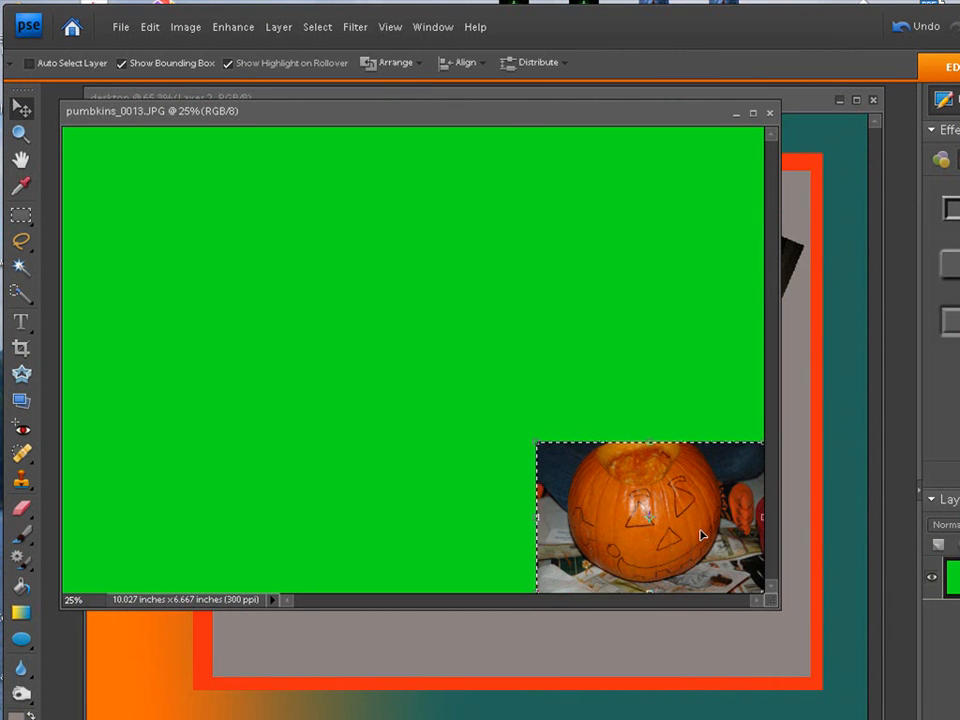
{"action": "left_click_drag", "start_coordinate": [568, 116], "coordinate": [129, 111]}
{"action": "left_click_drag", "start_coordinate": [213, 513], "coordinate": [433, 525]}
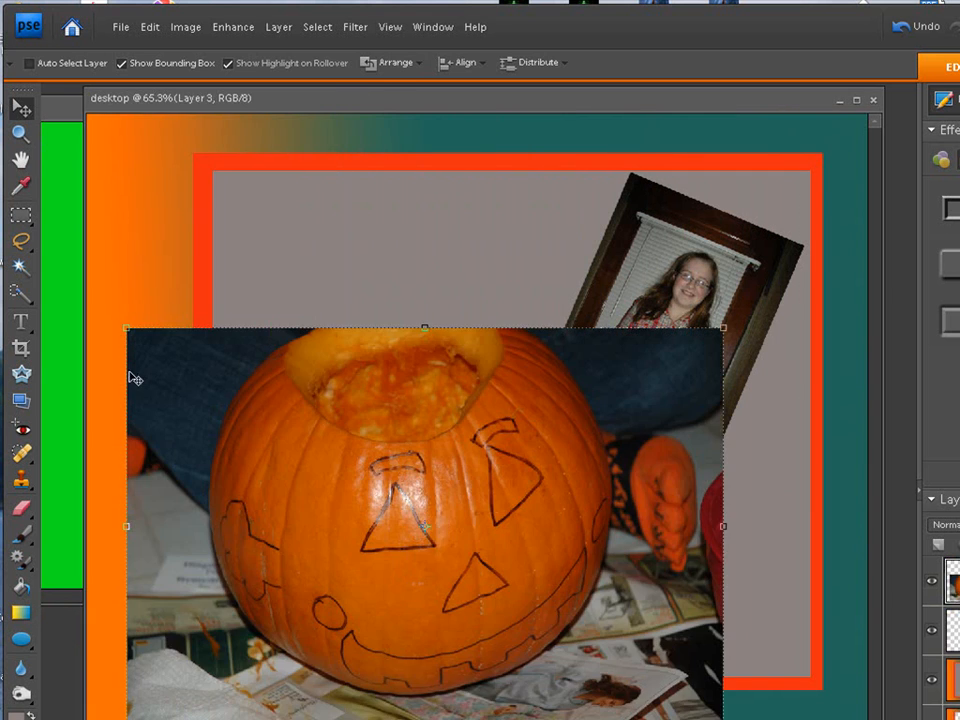
{"action": "left_click_drag", "start_coordinate": [124, 324], "coordinate": [390, 505]}
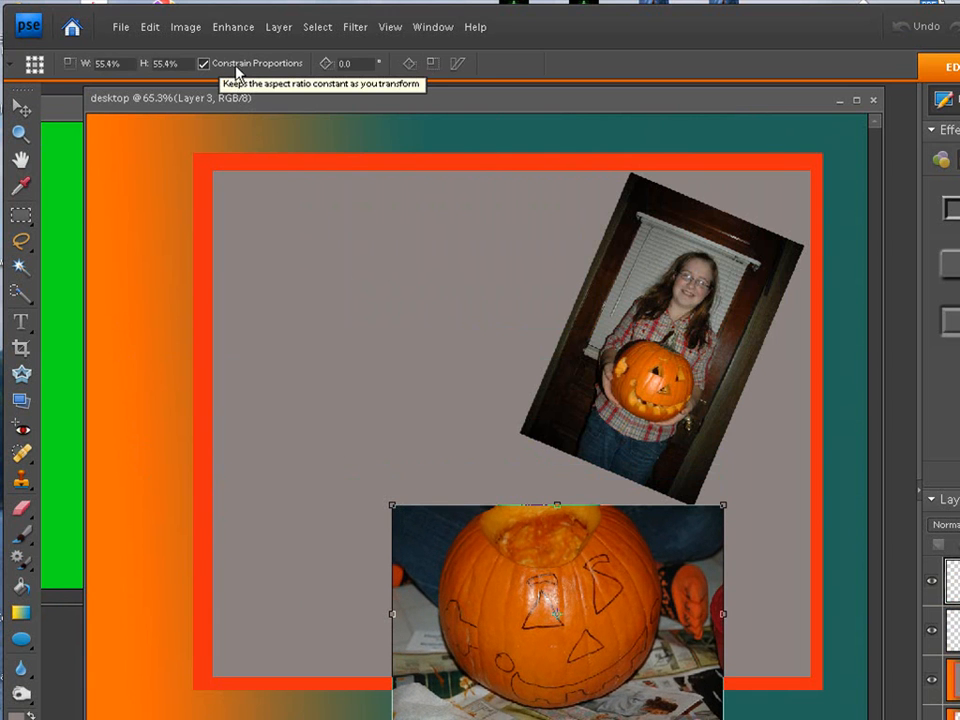
{"action": "left_click", "coordinate": [204, 64]}
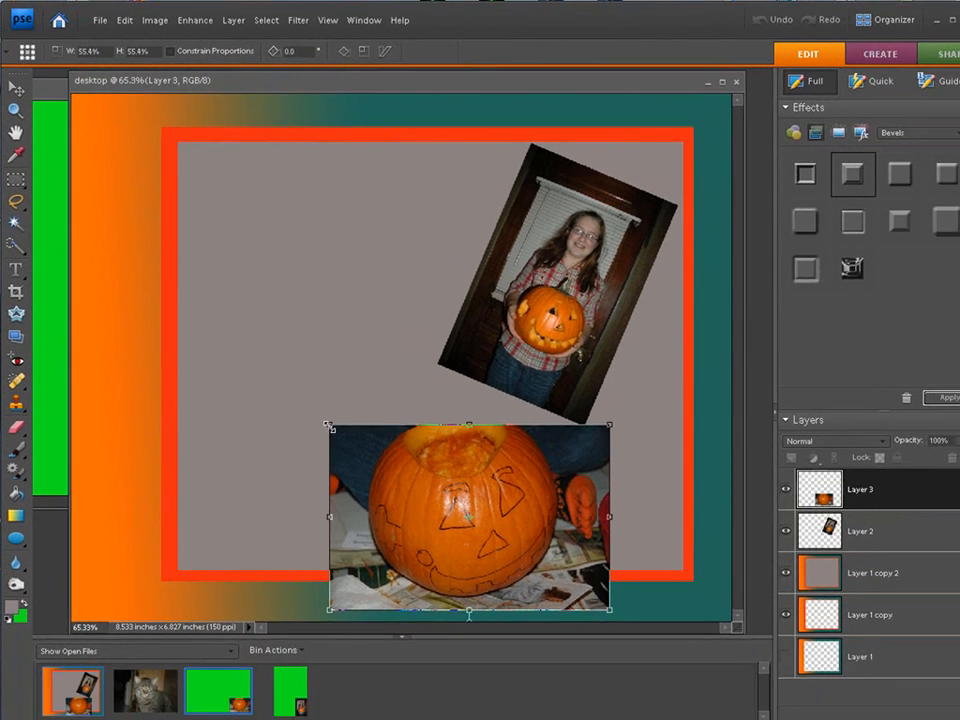
{"action": "left_click_drag", "start_coordinate": [391, 505], "coordinate": [418, 603]}
{"action": "left_click_drag", "start_coordinate": [340, 493], "coordinate": [326, 440]}
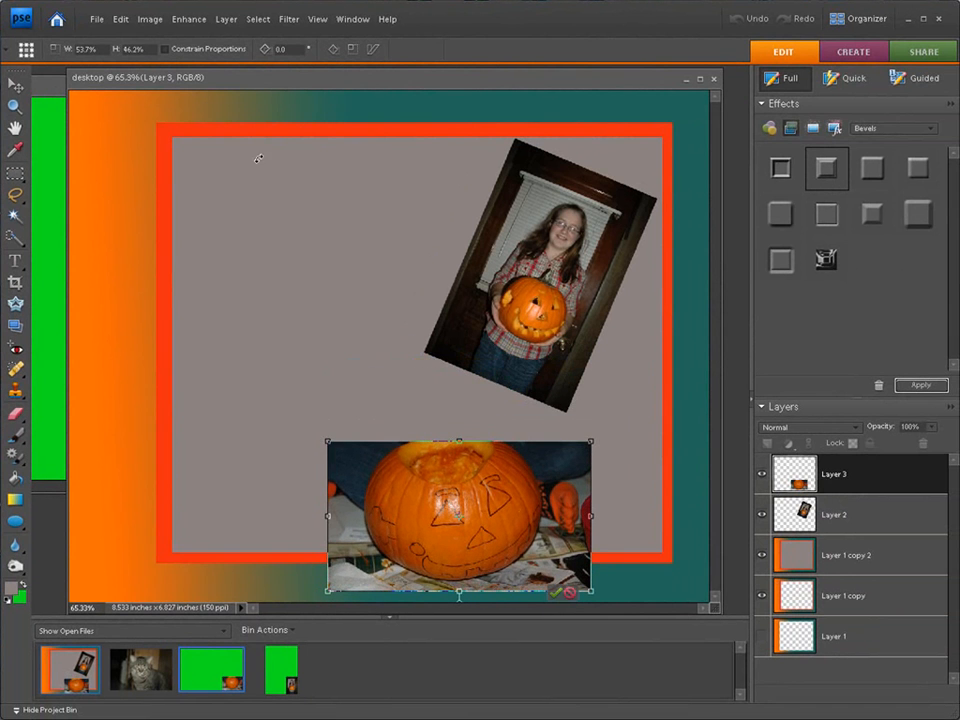
{"action": "left_click", "coordinate": [571, 594]}
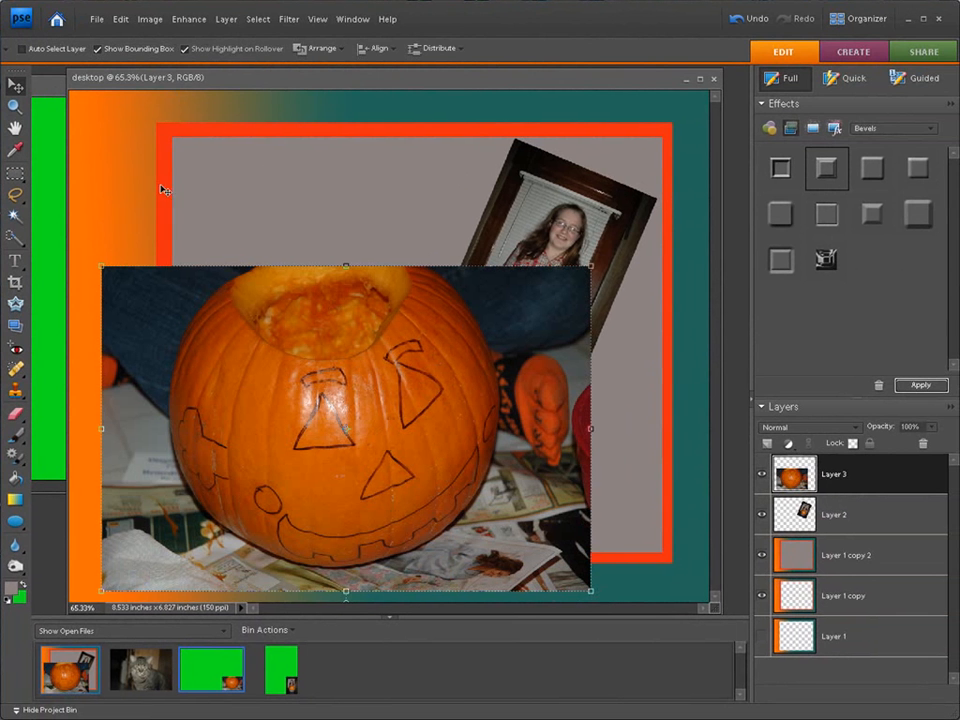
- Shrink the pumpkin photo proportionally and rotate it about -17.3°, filling the upper-left part of the grey area beside the other photo
{"action": "left_click", "coordinate": [102, 266]}
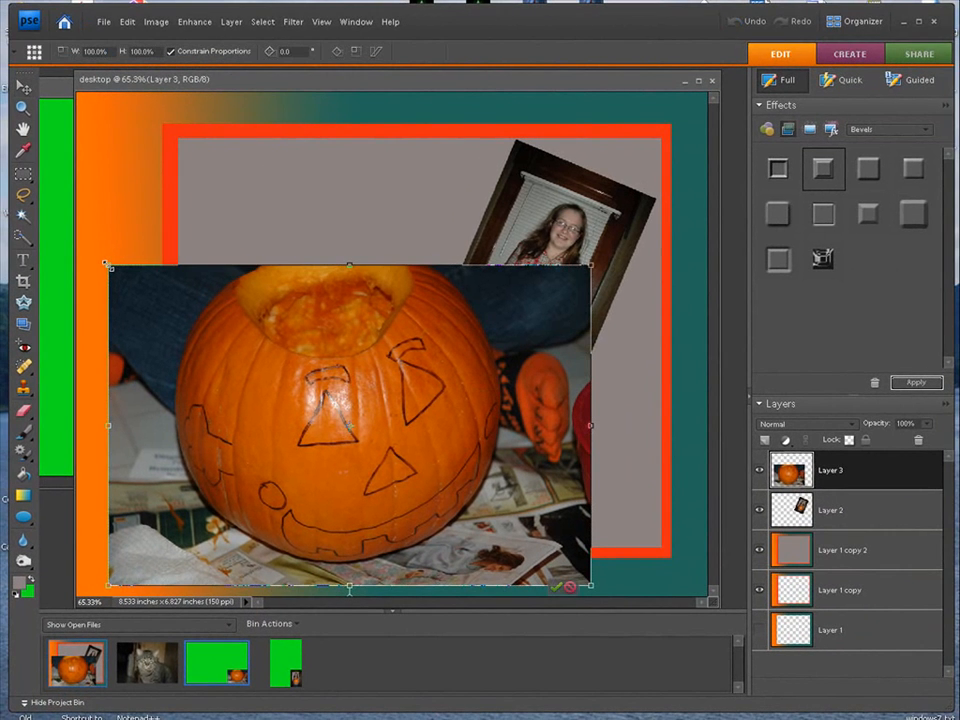
{"action": "left_click_drag", "start_coordinate": [107, 267], "coordinate": [413, 468]}
{"action": "left_click_drag", "start_coordinate": [517, 499], "coordinate": [339, 221]}
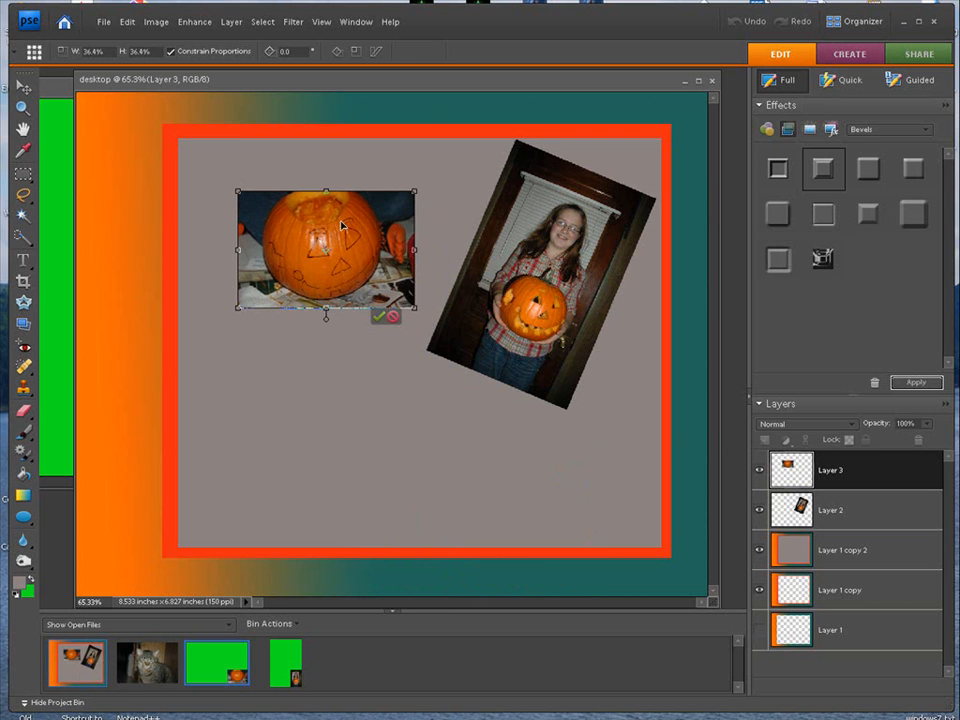
{"action": "left_click_drag", "start_coordinate": [327, 320], "coordinate": [315, 275]}
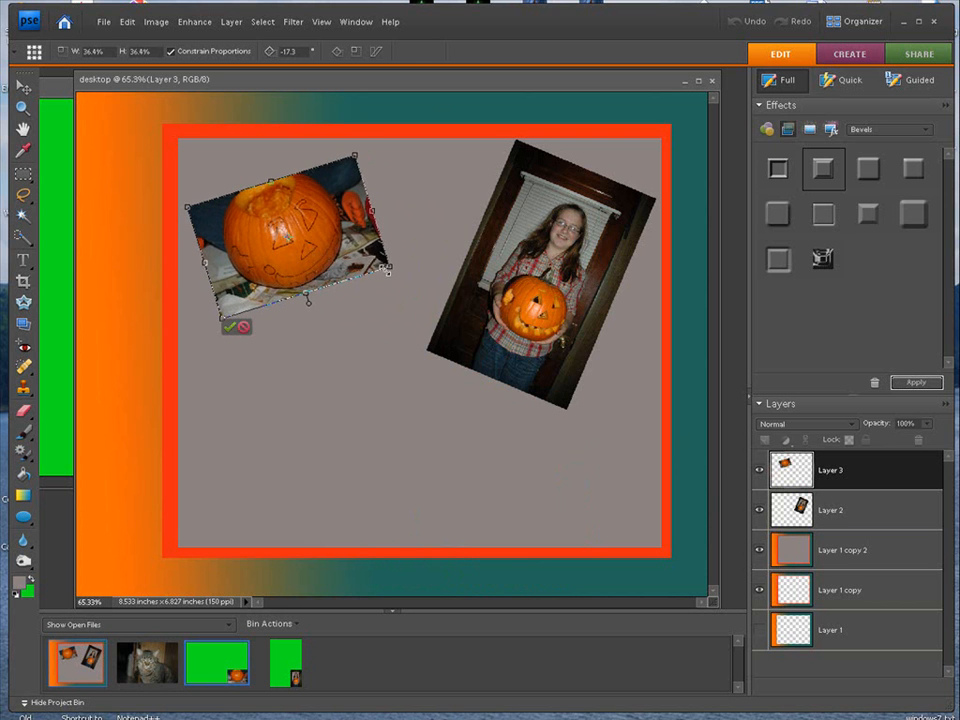
{"action": "left_click_drag", "start_coordinate": [391, 268], "coordinate": [463, 288]}
{"action": "left_click", "coordinate": [242, 369]}
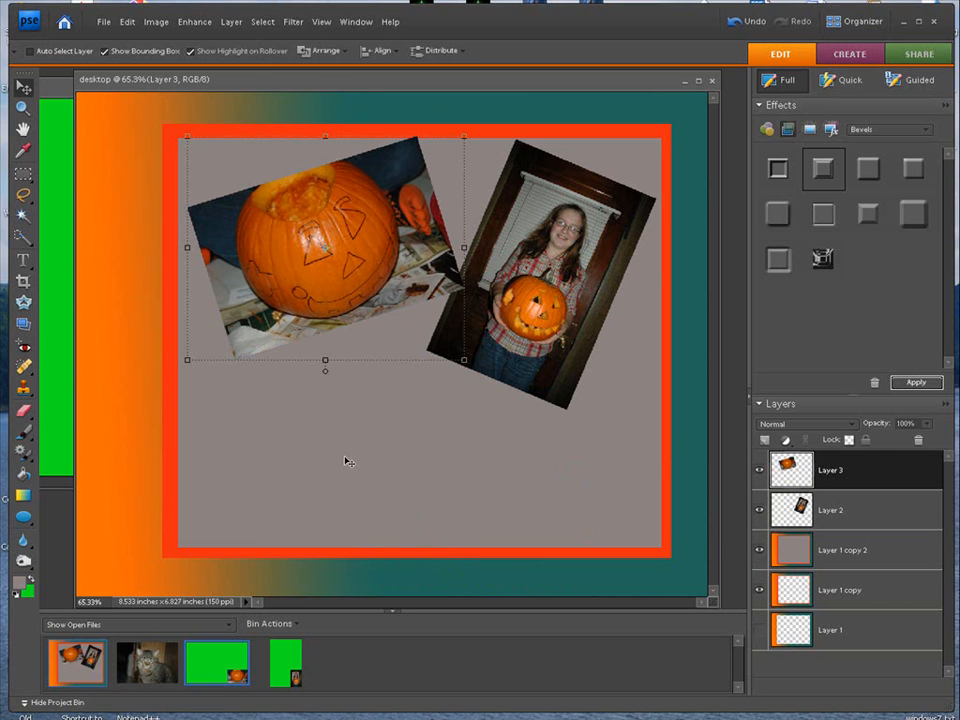
- Restore pumbkins_0008, scale the whole cat photo to about 34%, and copy it into the desktop document
{"action": "right_click", "coordinate": [145, 665]}
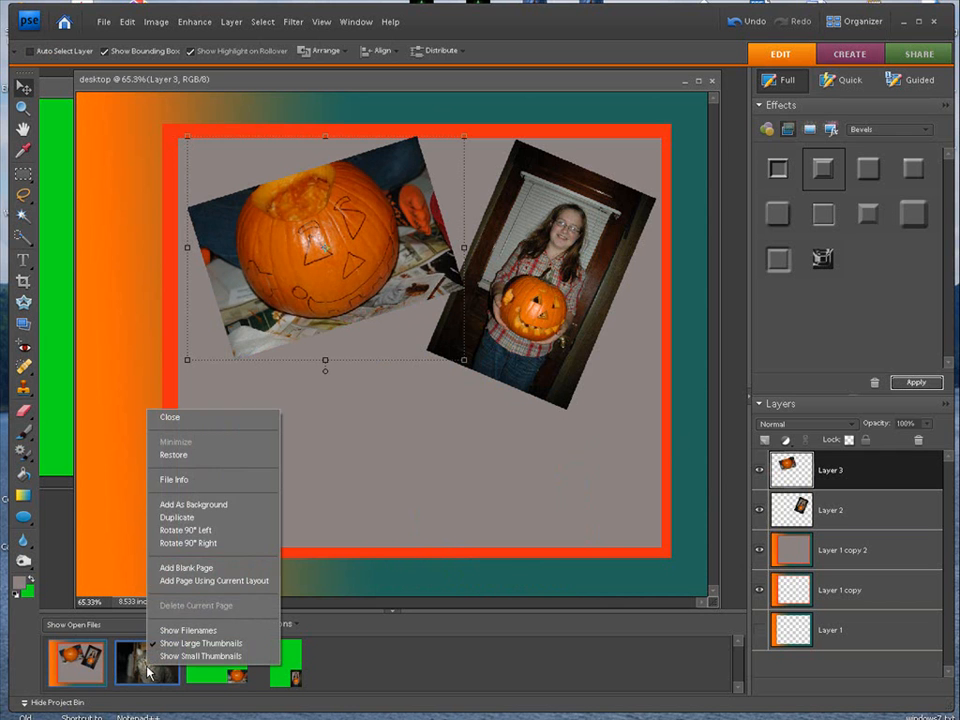
{"action": "left_click", "coordinate": [181, 457]}
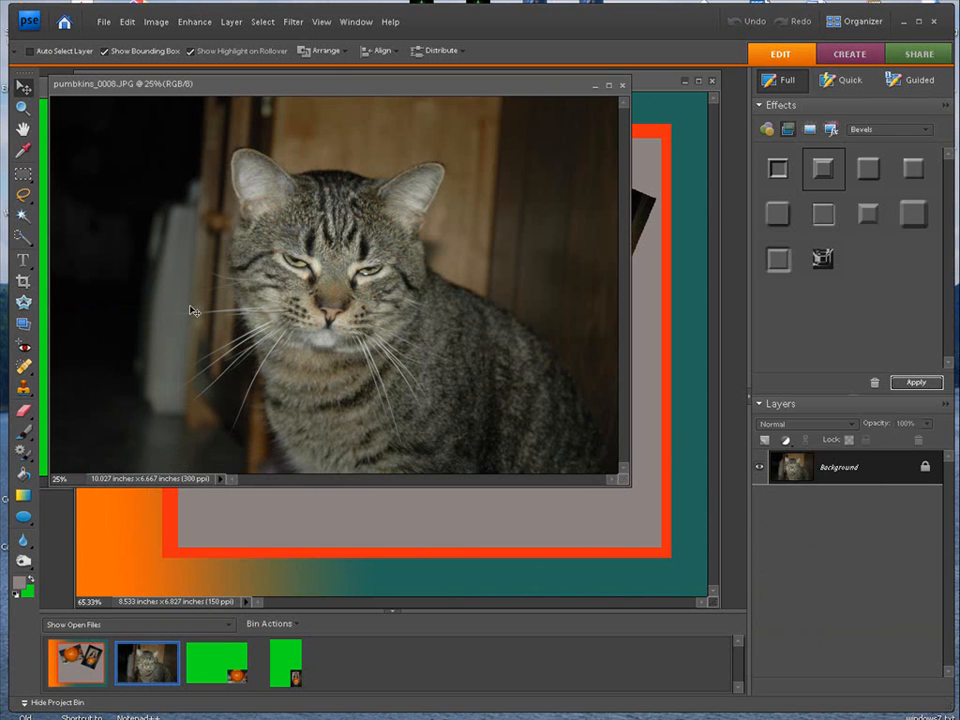
{"action": "left_click", "coordinate": [261, 22]}
{"action": "left_click", "coordinate": [256, 38]}
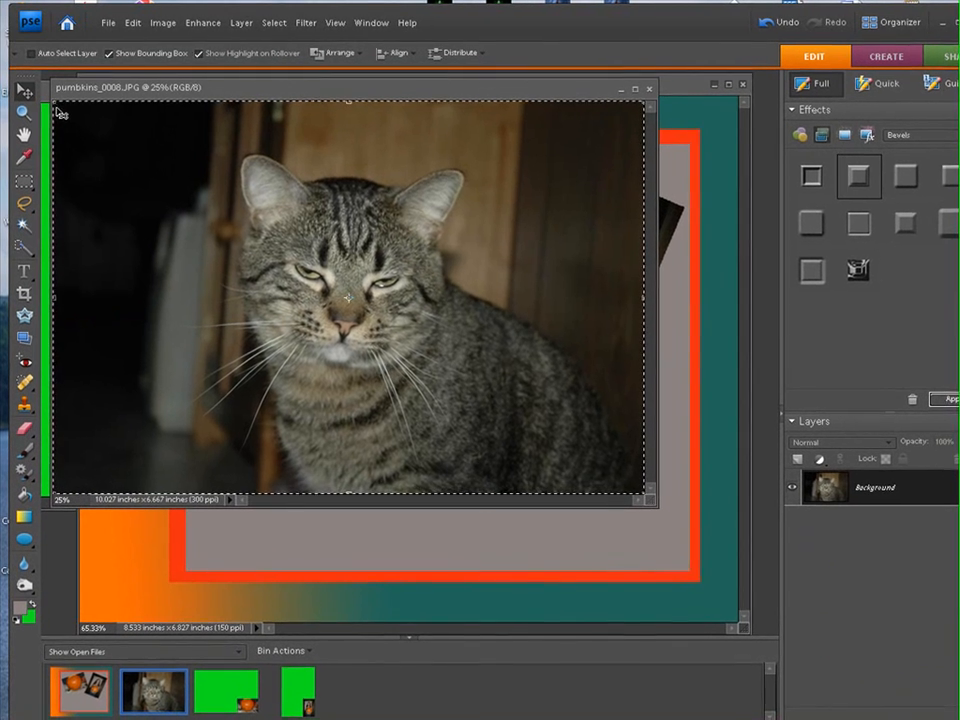
{"action": "left_click_drag", "start_coordinate": [51, 97], "coordinate": [418, 403]}
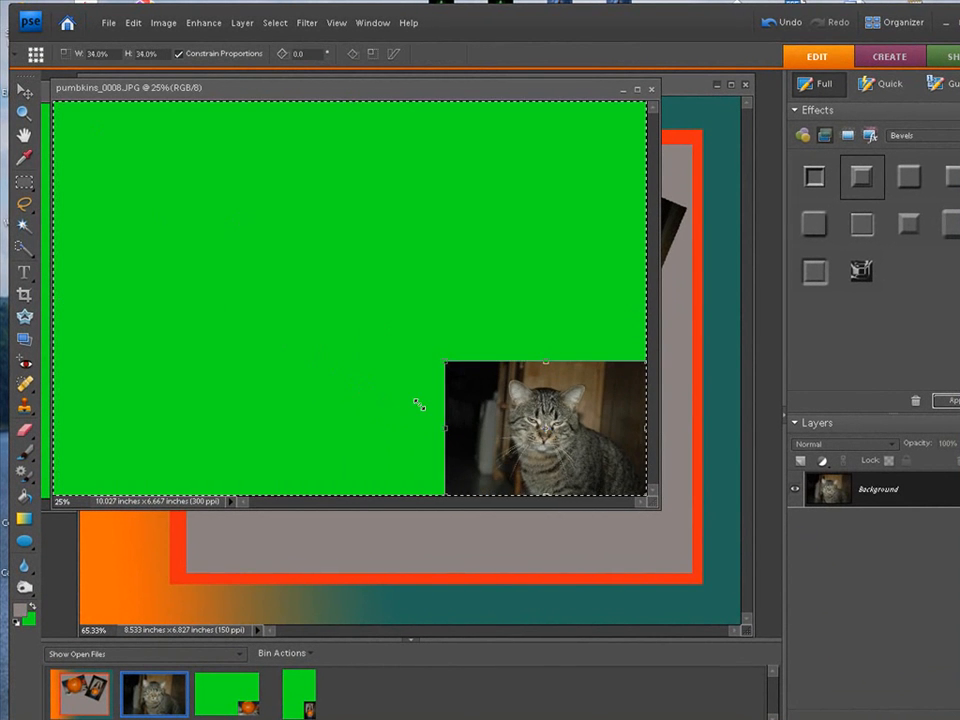
{"action": "left_click_drag", "start_coordinate": [401, 95], "coordinate": [79, 90]}
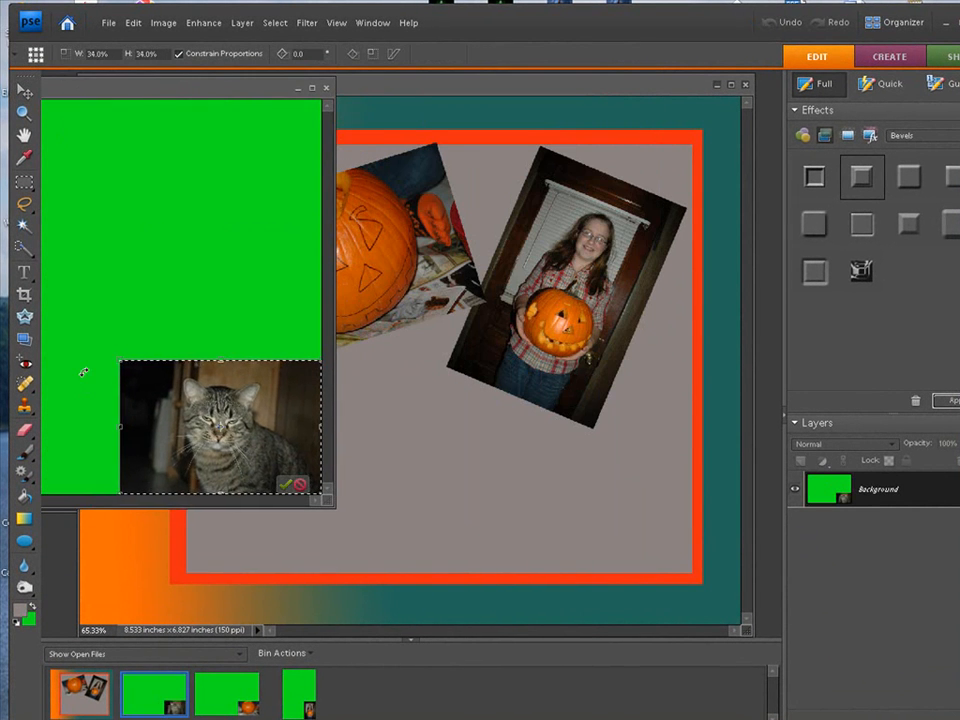
{"action": "left_click", "coordinate": [286, 486]}
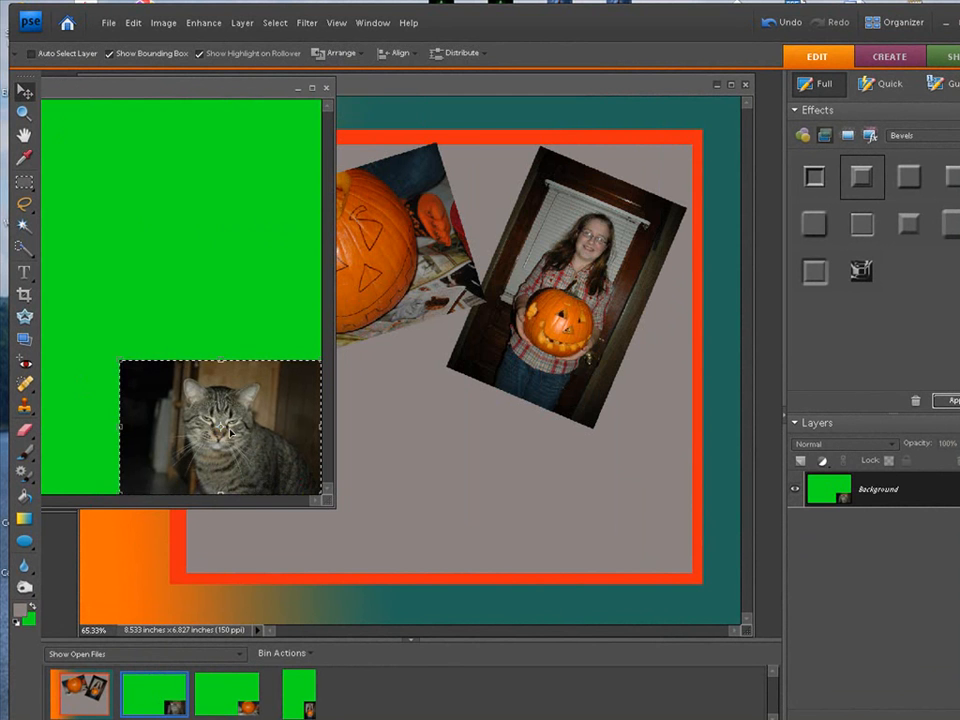
{"action": "left_click_drag", "start_coordinate": [268, 489], "coordinate": [399, 484]}
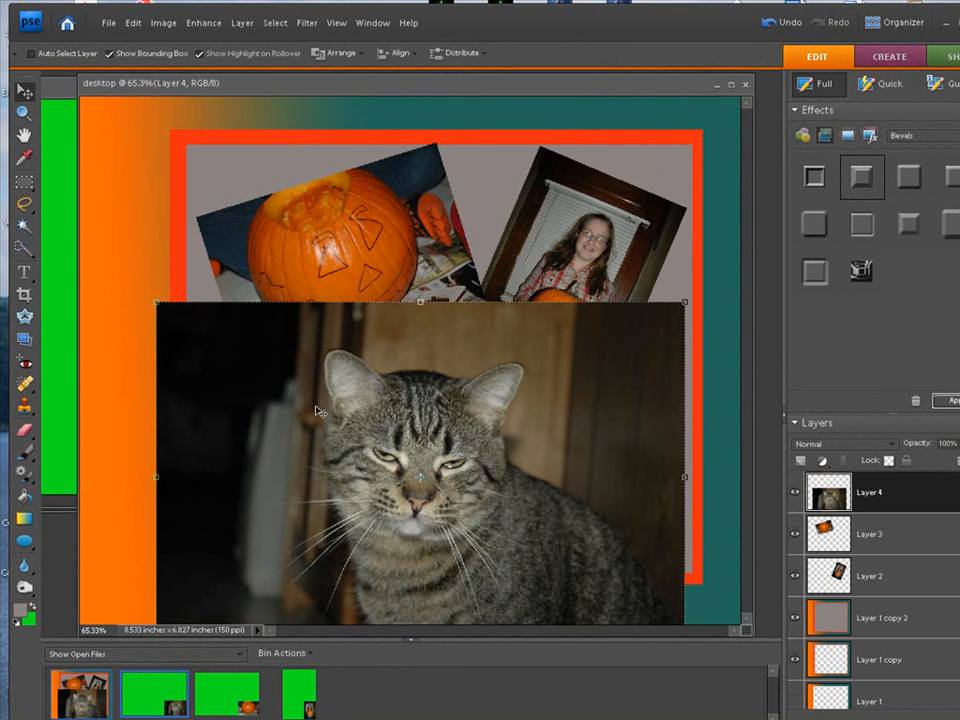
- Scale the cat photo on Layer 4 to about 47.4% and place it unrotated below the pumpkin photo in the grey area
{"action": "left_click_drag", "start_coordinate": [155, 304], "coordinate": [393, 463]}
{"action": "left_click_drag", "start_coordinate": [560, 534], "coordinate": [410, 430]}
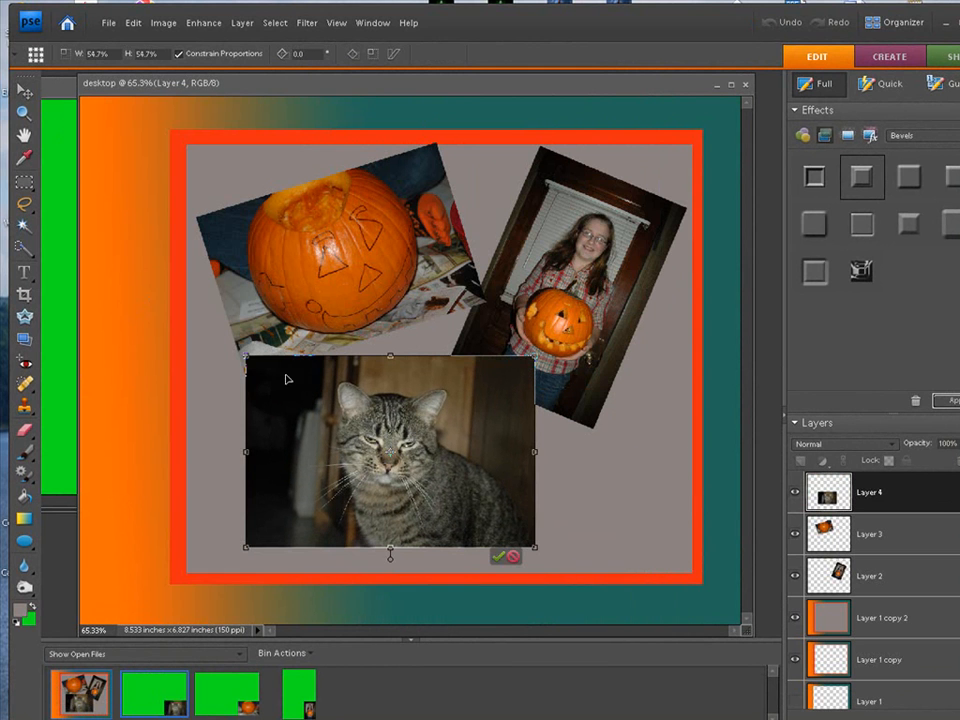
{"action": "left_click_drag", "start_coordinate": [245, 358], "coordinate": [284, 382]}
{"action": "left_click_drag", "start_coordinate": [350, 436], "coordinate": [292, 451]}
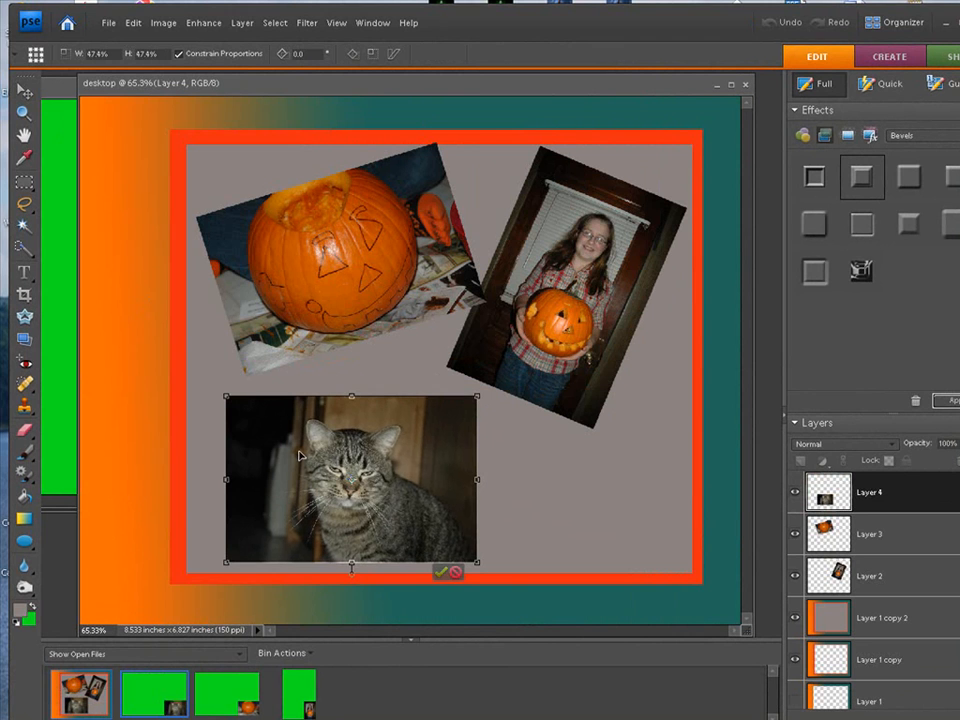
{"action": "left_click", "coordinate": [441, 571]}
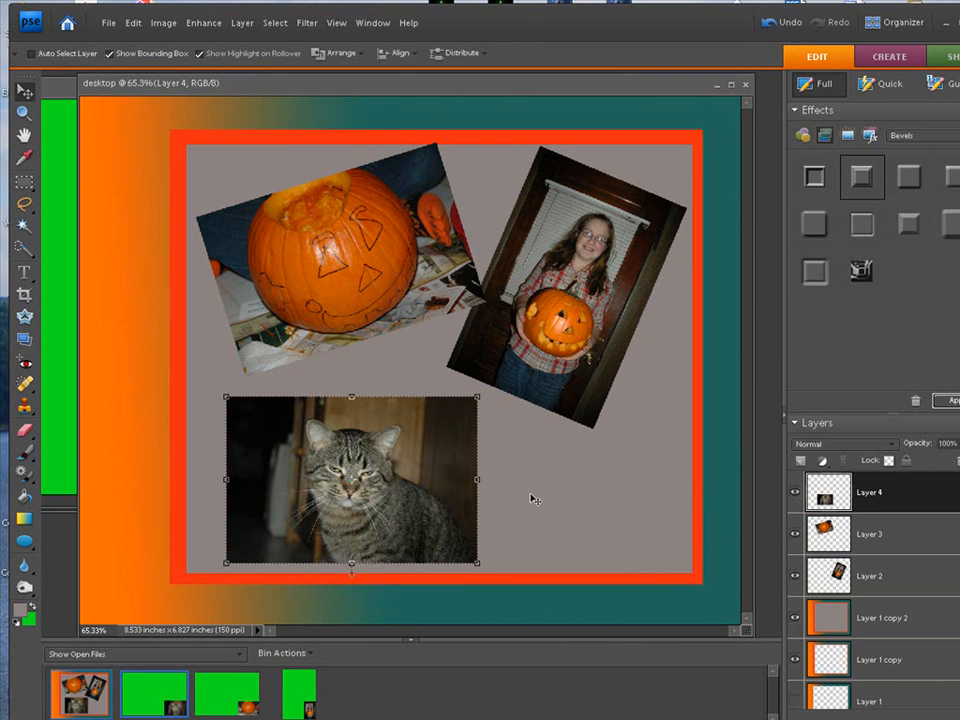
- Nudge the pumpkin photo on Layer 3 slightly left, away from the neighbouring photo, and make Layer 2 active
{"action": "left_click_drag", "start_coordinate": [454, 89], "coordinate": [439, 91]}
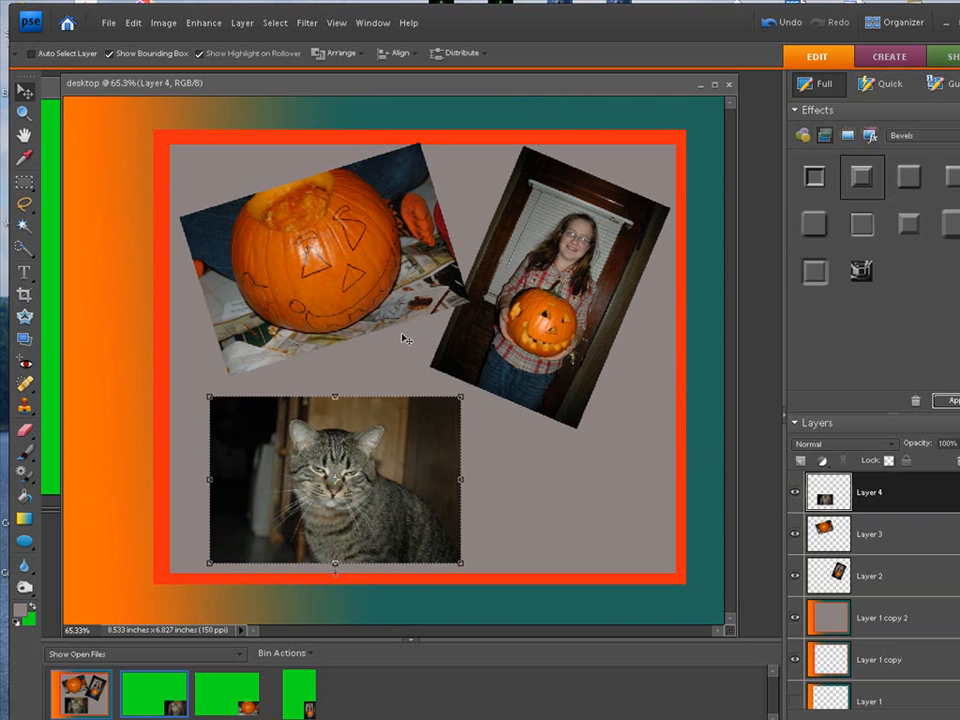
{"action": "left_click", "coordinate": [909, 528]}
{"action": "left_click_drag", "start_coordinate": [350, 280], "coordinate": [340, 283]}
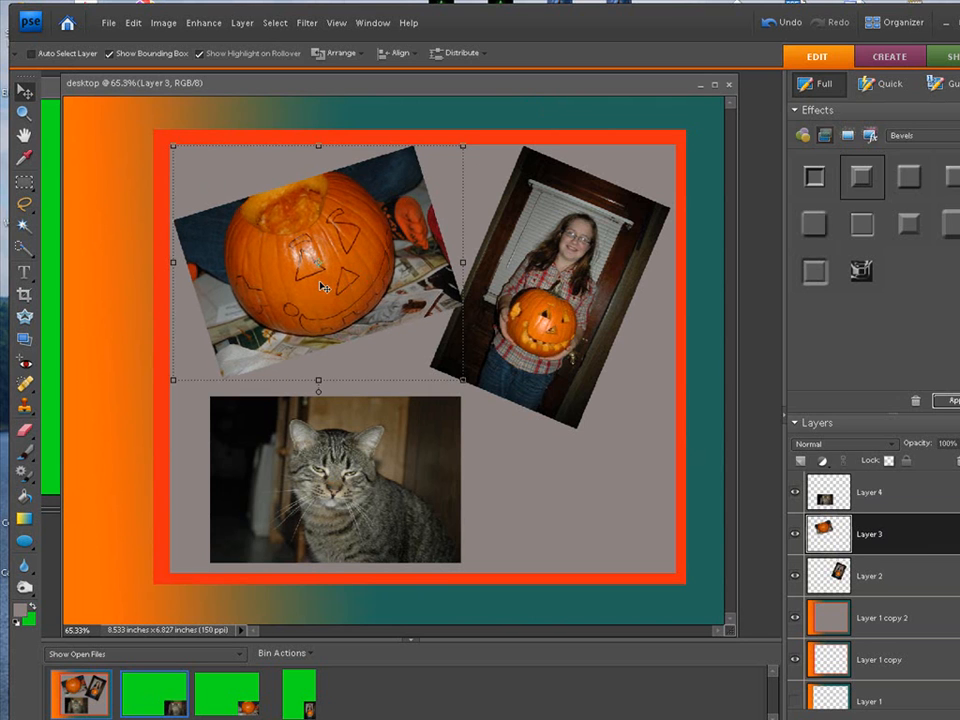
{"action": "left_click", "coordinate": [884, 576]}
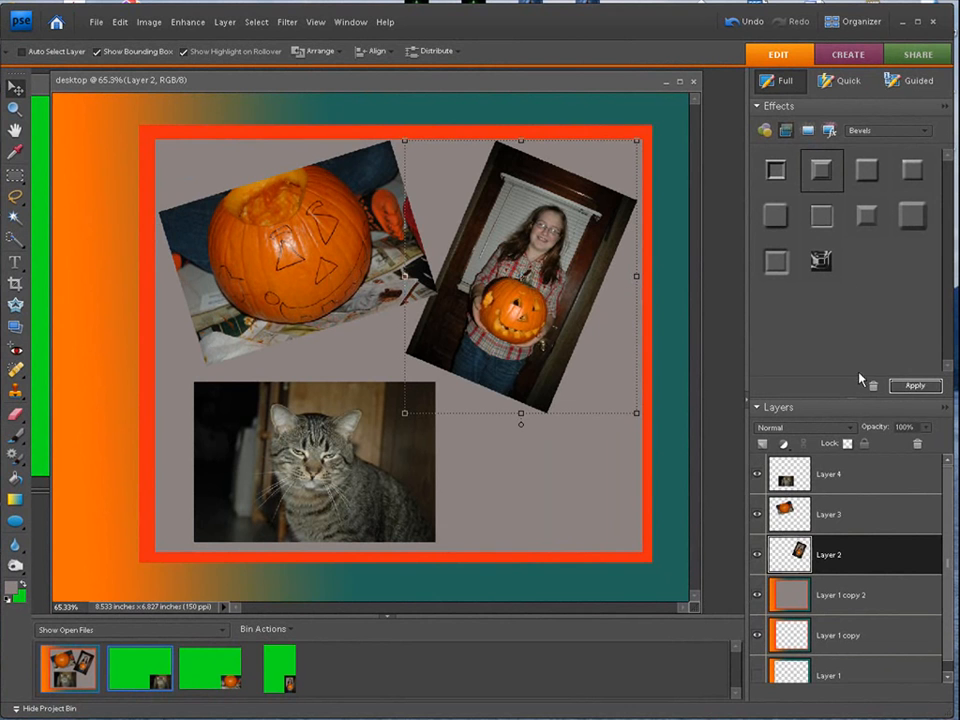
- Apply the selected bevel style to the three photos on Layer 2, Layer 3 and Layer 4
{"action": "left_click", "coordinate": [916, 387]}
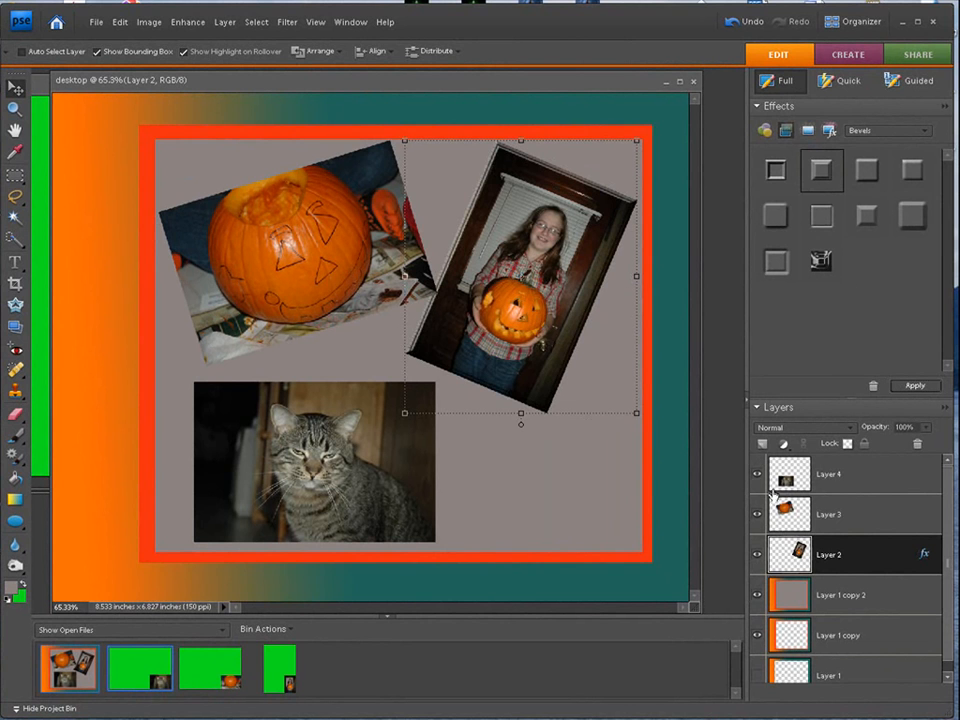
{"action": "left_click", "coordinate": [863, 516]}
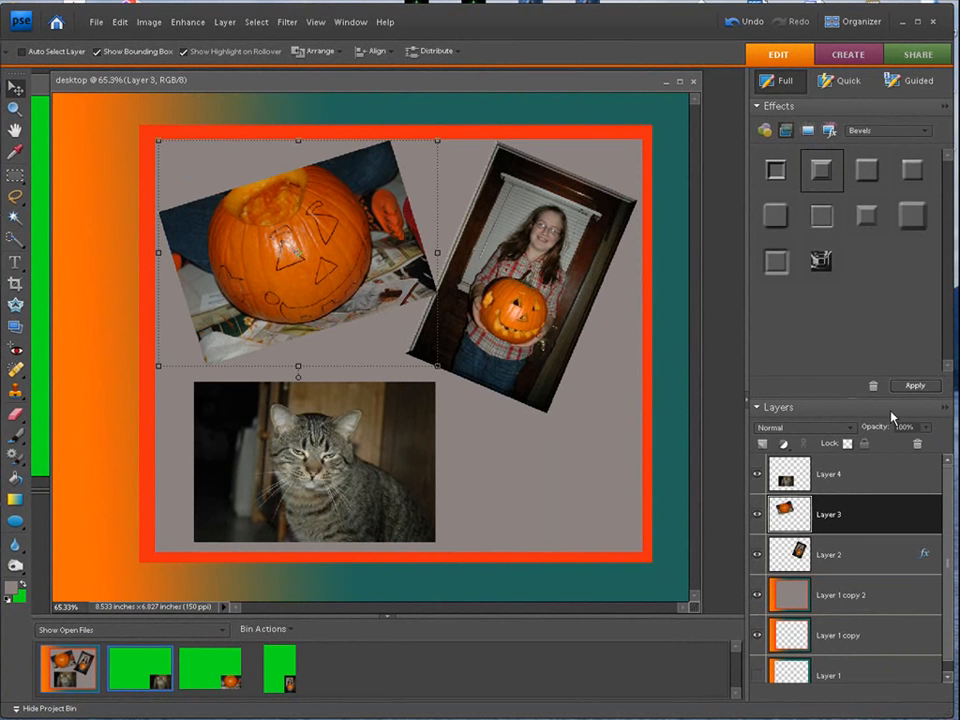
{"action": "left_click", "coordinate": [916, 387]}
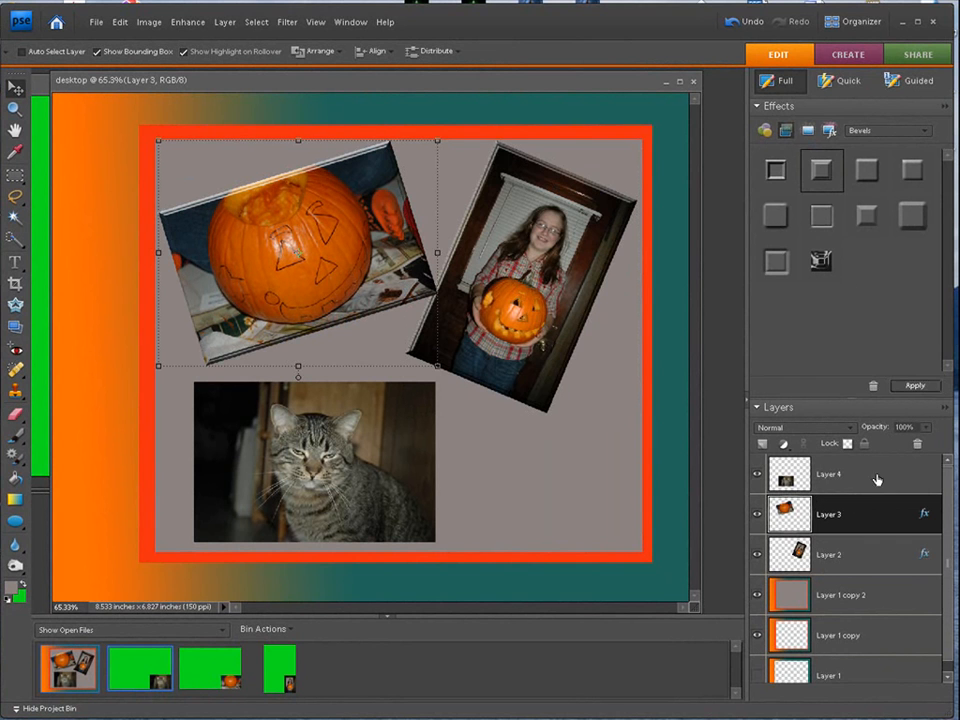
{"action": "left_click", "coordinate": [884, 474]}
{"action": "left_click", "coordinate": [918, 388]}
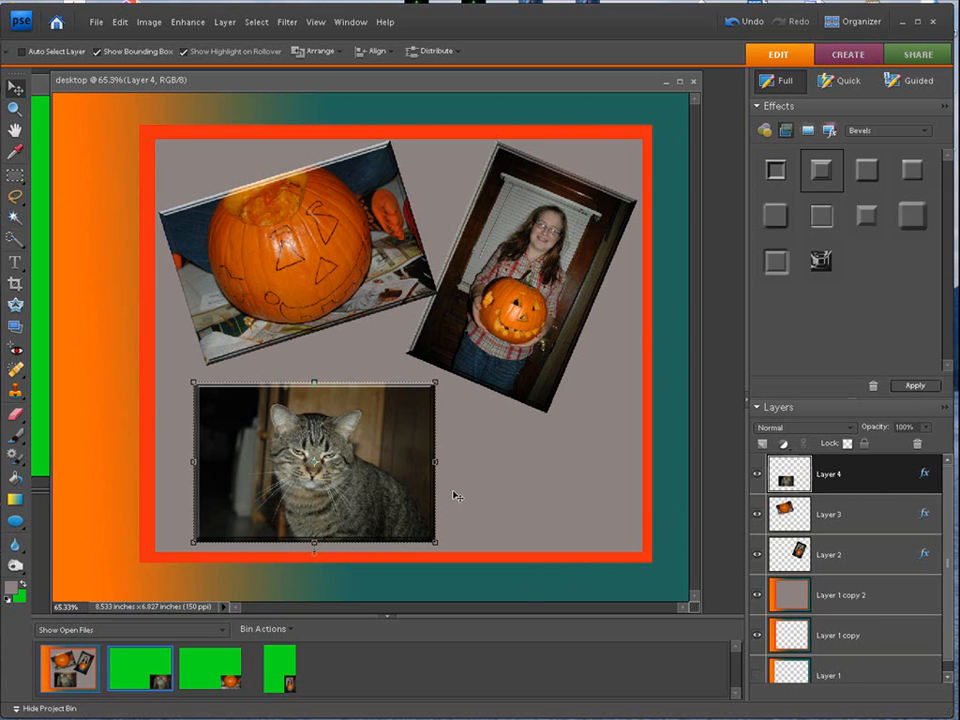
- Add a drop shadow about 76 px in size to the beveled cat photo on Layer 4
{"action": "double_click", "coordinate": [924, 479]}
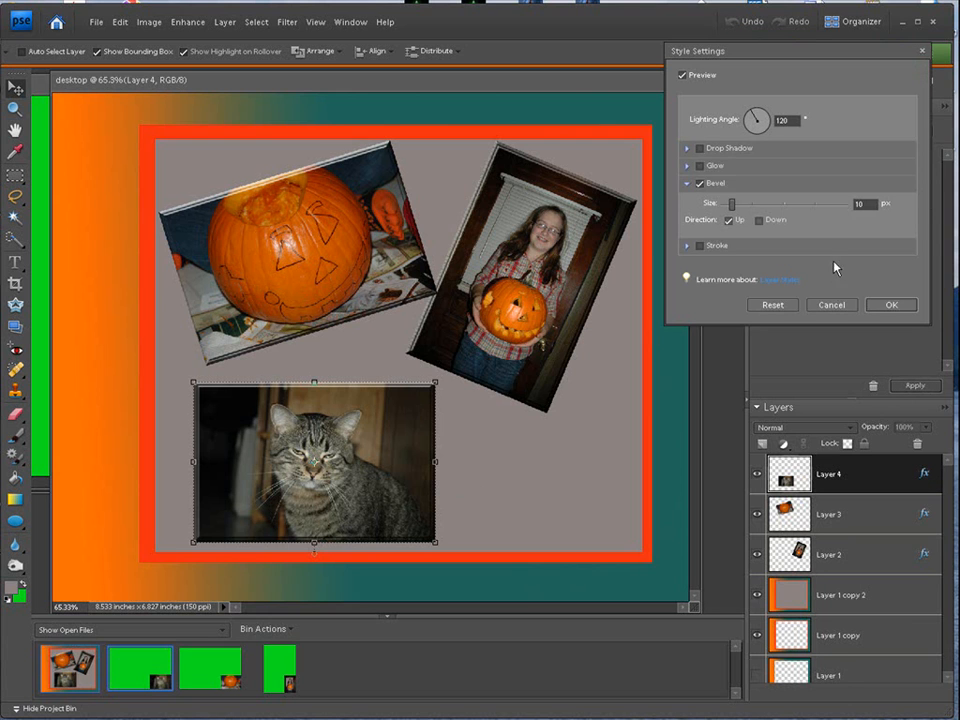
{"action": "left_click", "coordinate": [686, 148]}
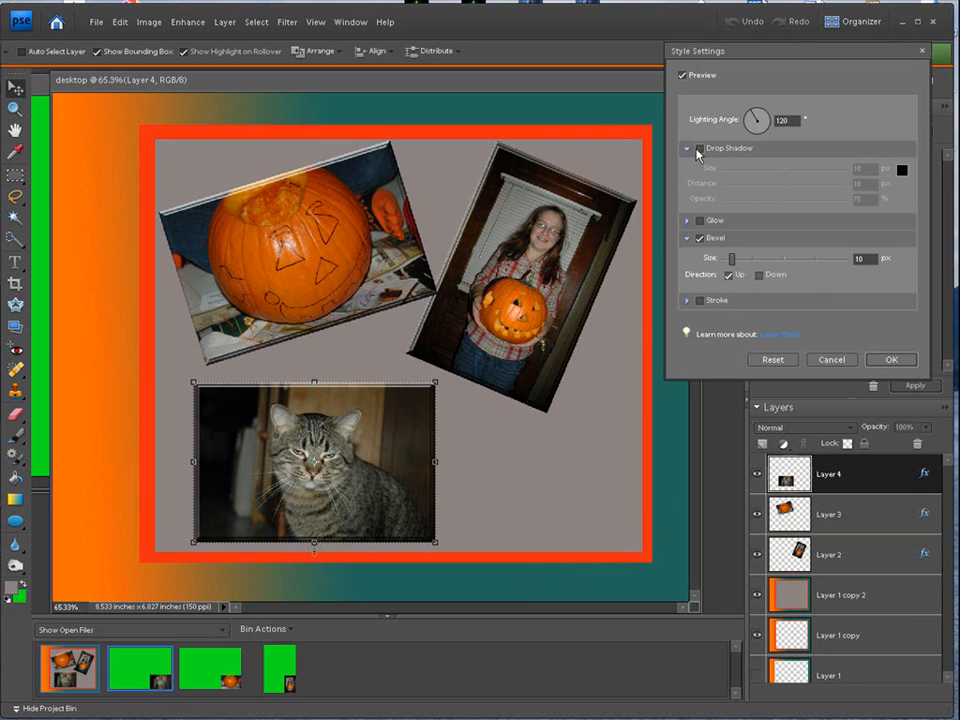
{"action": "left_click", "coordinate": [700, 149]}
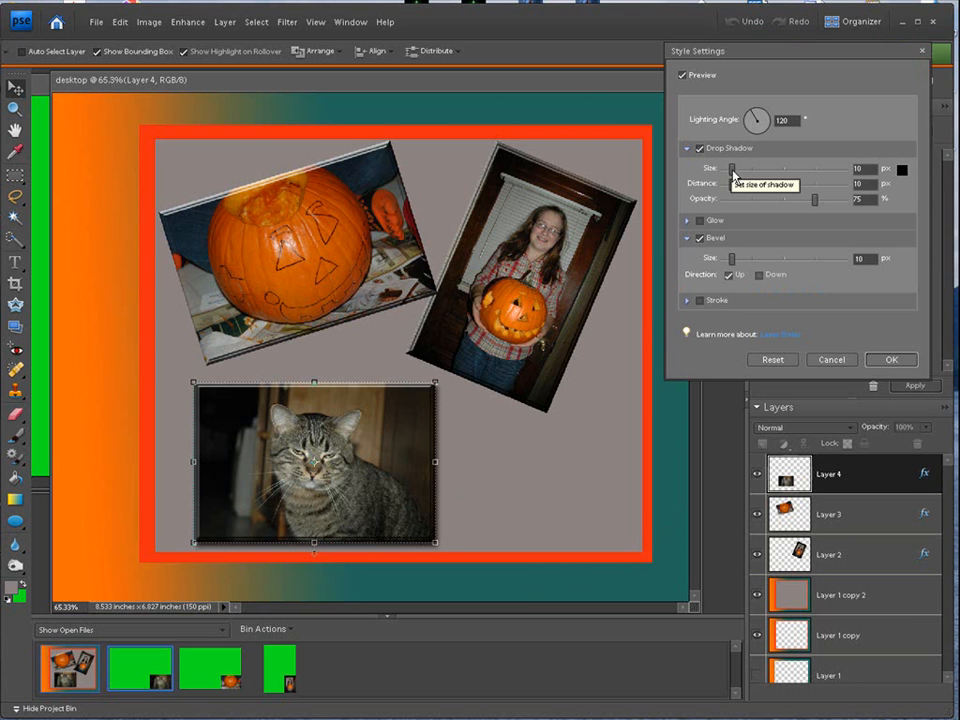
{"action": "left_click_drag", "start_coordinate": [733, 174], "coordinate": [752, 169]}
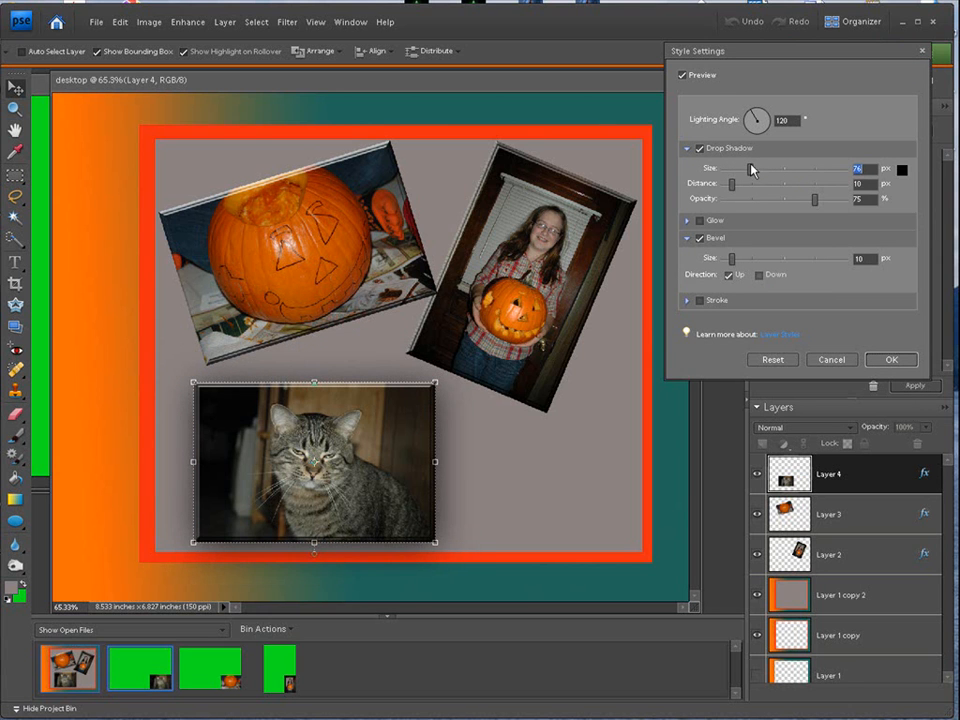
{"action": "left_click", "coordinate": [893, 360]}
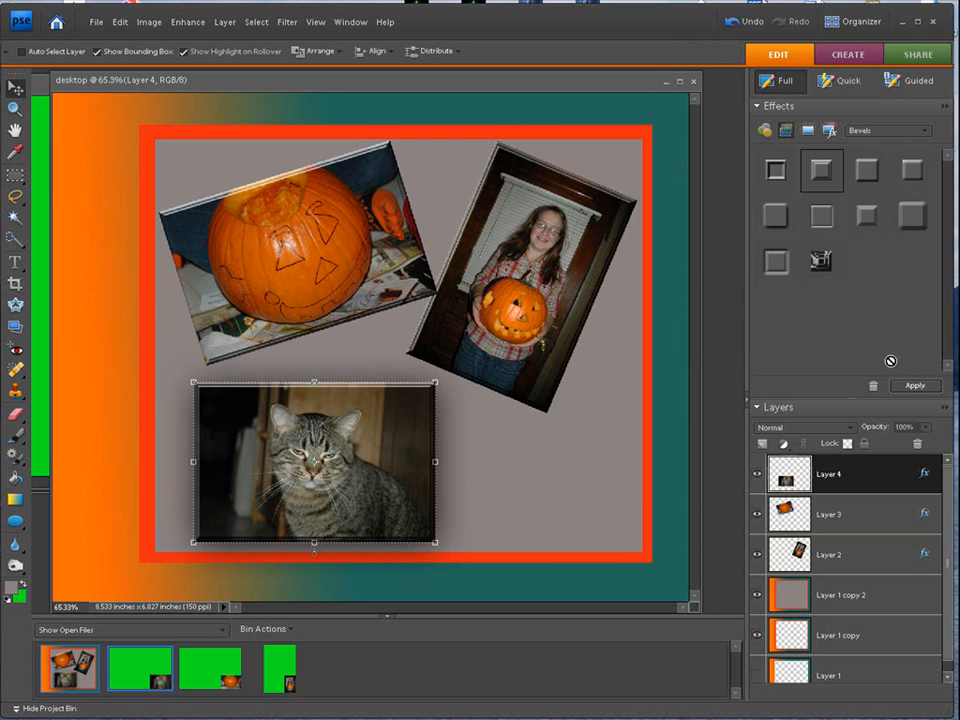
- Add a drop shadow about 43 px in size to the tilted pumpkin photo on Layer 3
{"action": "left_click", "coordinate": [878, 518]}
{"action": "double_click", "coordinate": [925, 516]}
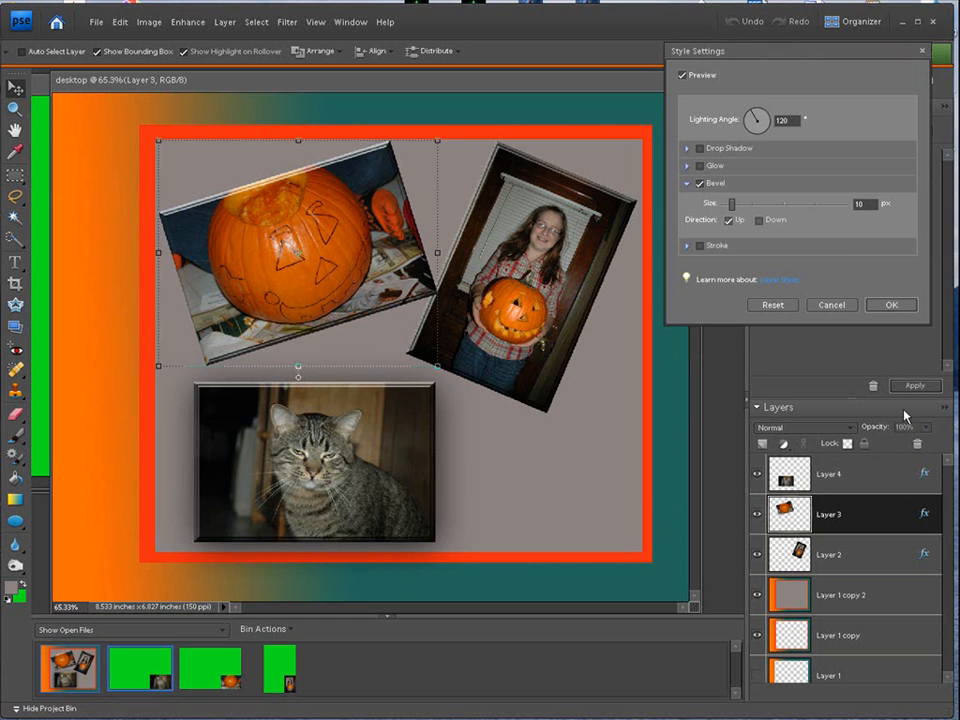
{"action": "left_click", "coordinate": [687, 149]}
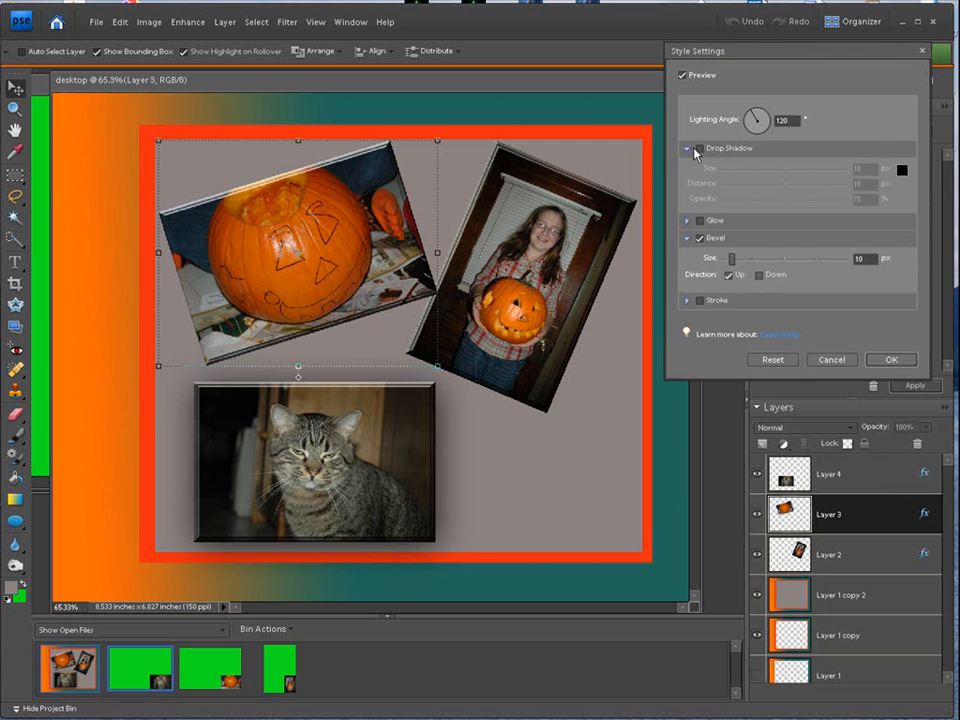
{"action": "left_click", "coordinate": [699, 148]}
{"action": "left_click_drag", "start_coordinate": [729, 171], "coordinate": [741, 167]}
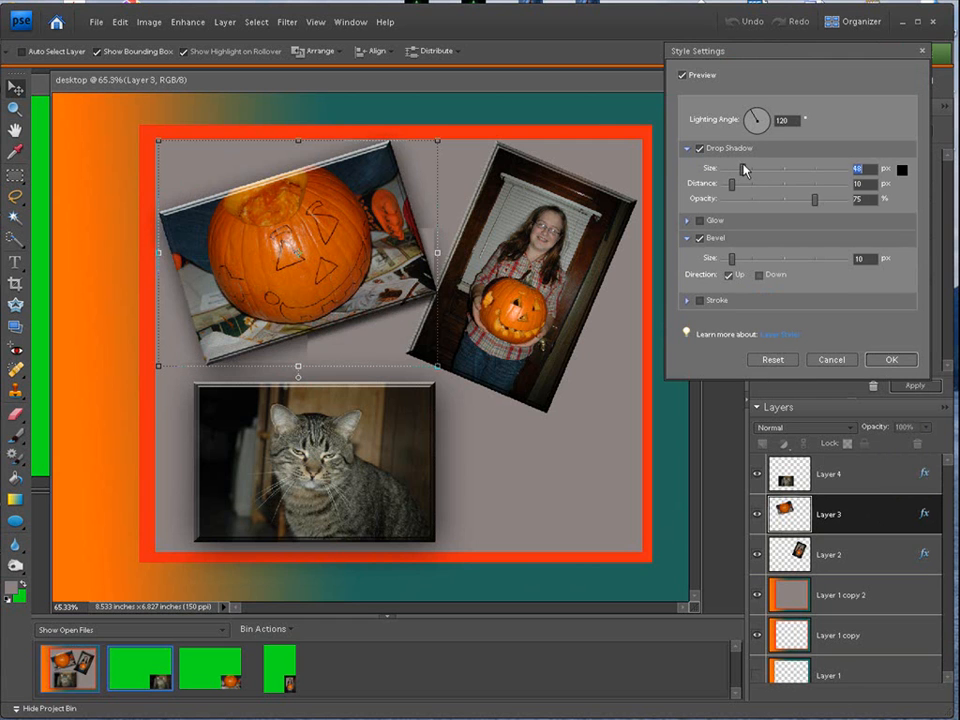
{"action": "left_click", "coordinate": [874, 362]}
- Increase the drop shadow size of the cat photo on Layer 4 to about 86 px
{"action": "left_click", "coordinate": [860, 476]}
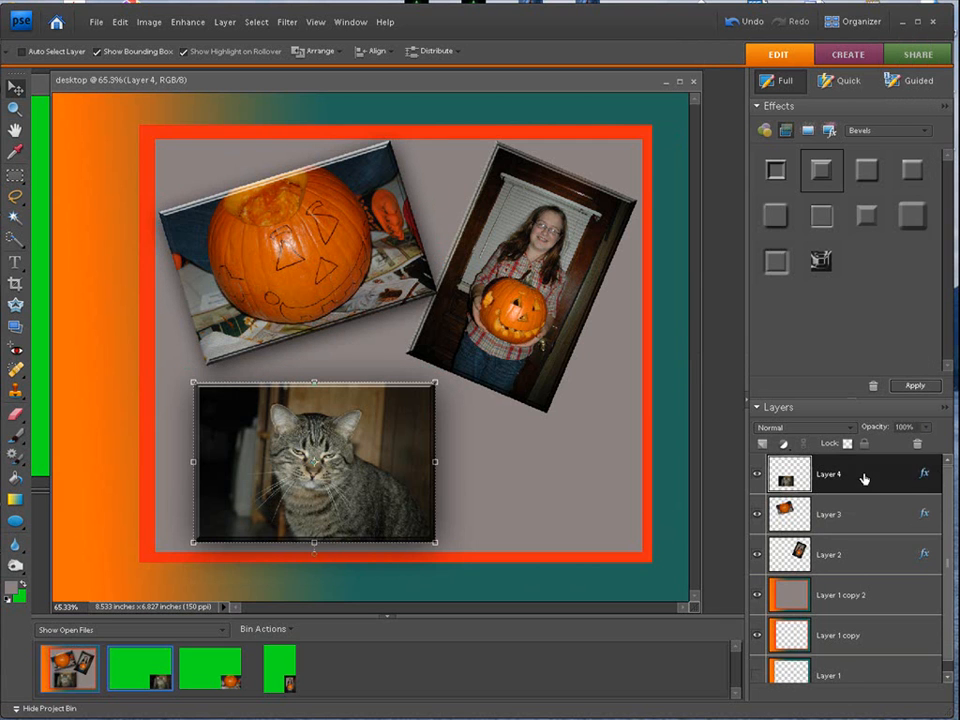
{"action": "double_click", "coordinate": [925, 476]}
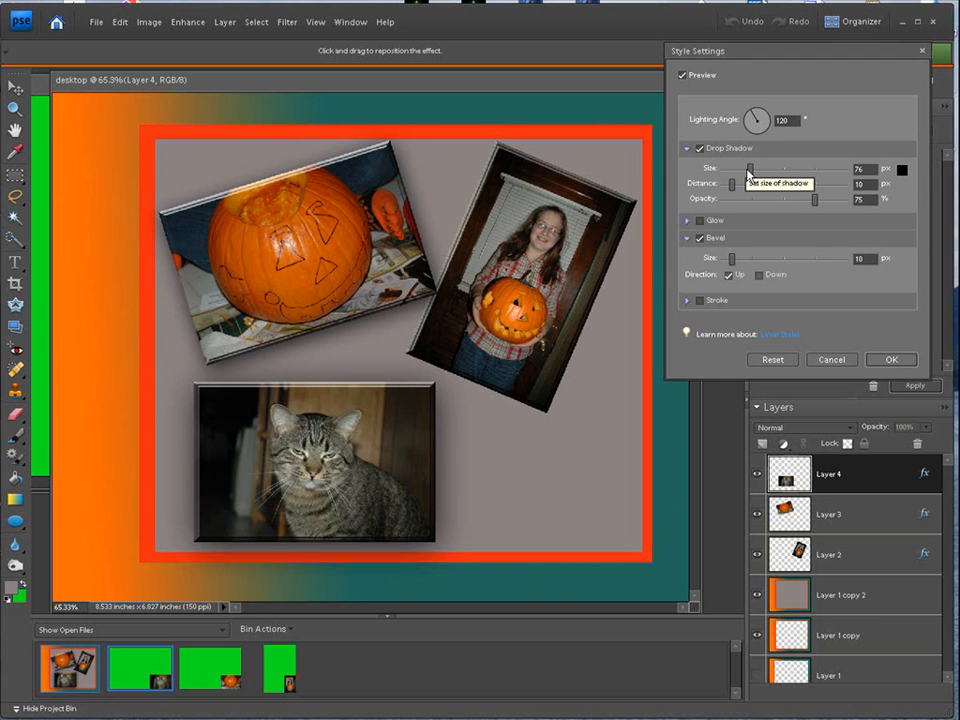
{"action": "mouse_move", "coordinate": [751, 172]}
{"action": "left_mouse_down"}
{"action": "mouse_move", "coordinate": [778, 171]}
{"action": "mouse_move", "coordinate": [753, 176]}
{"action": "left_mouse_up"}
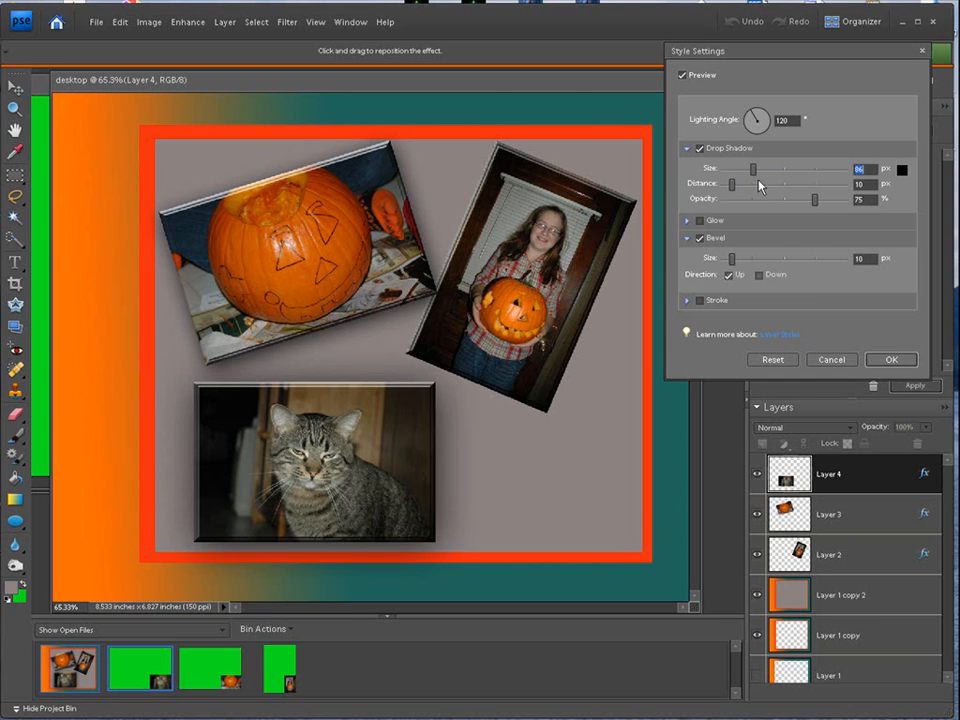
{"action": "left_click", "coordinate": [889, 359]}
- Add a drop shadow about 59 px in size to the portrait photo on Layer 2, and make Layer 1 copy 2 active
{"action": "left_click", "coordinate": [864, 556]}
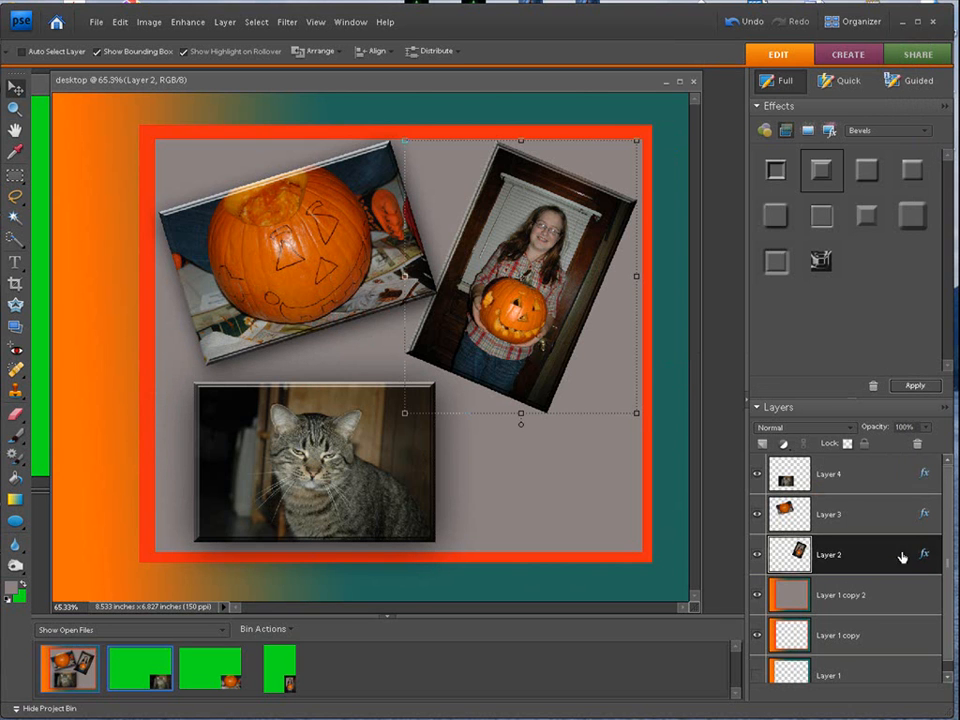
{"action": "double_click", "coordinate": [924, 553]}
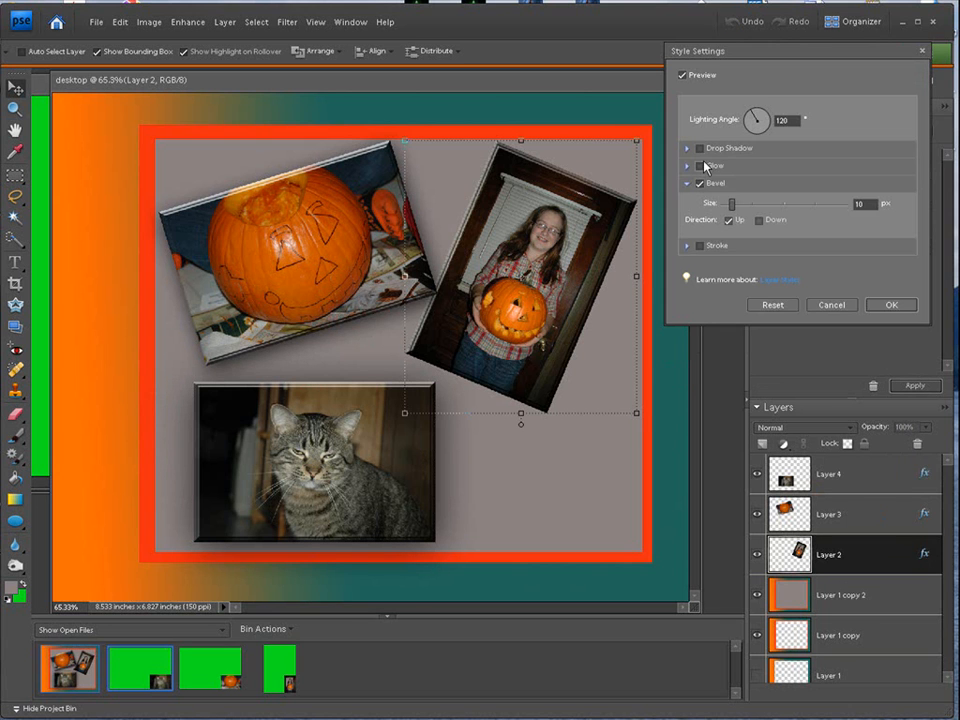
{"action": "left_click", "coordinate": [699, 148]}
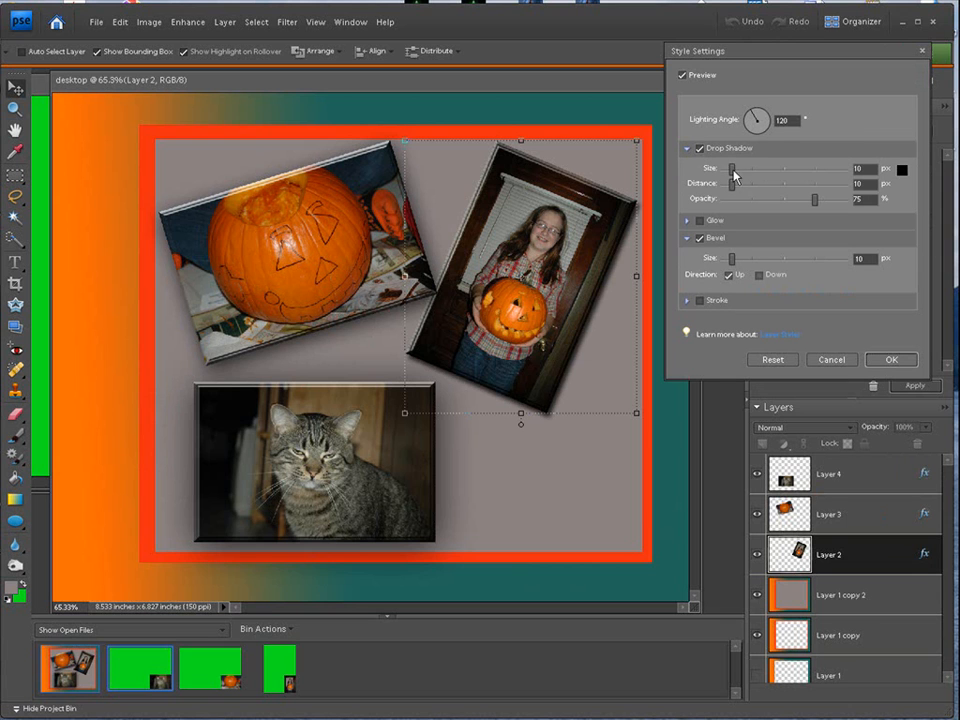
{"action": "left_click_drag", "start_coordinate": [735, 170], "coordinate": [746, 169]}
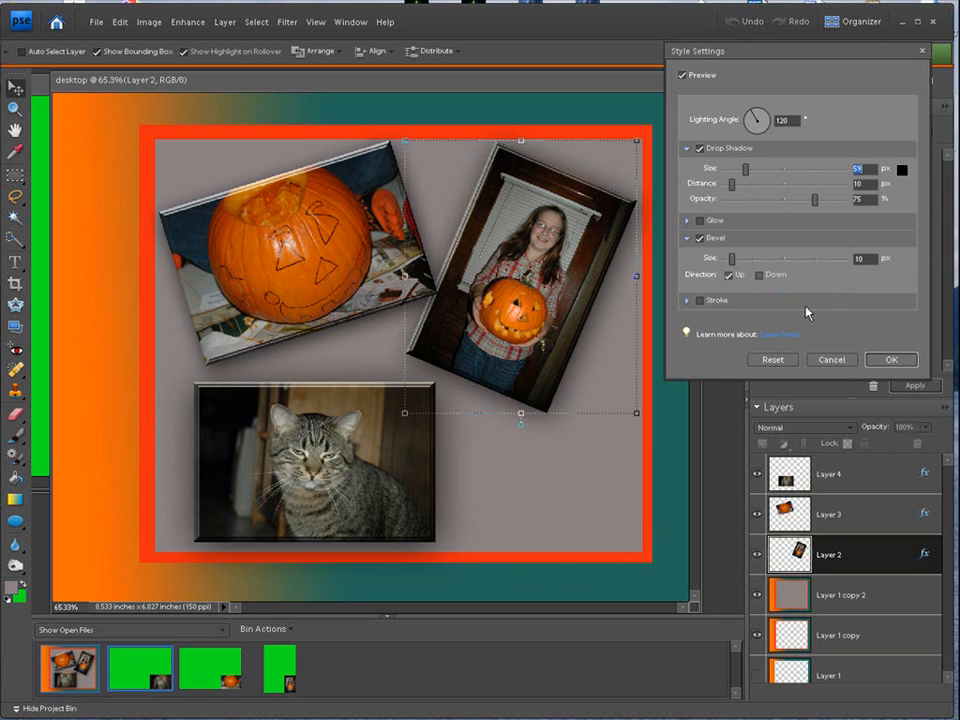
{"action": "left_click", "coordinate": [886, 362]}
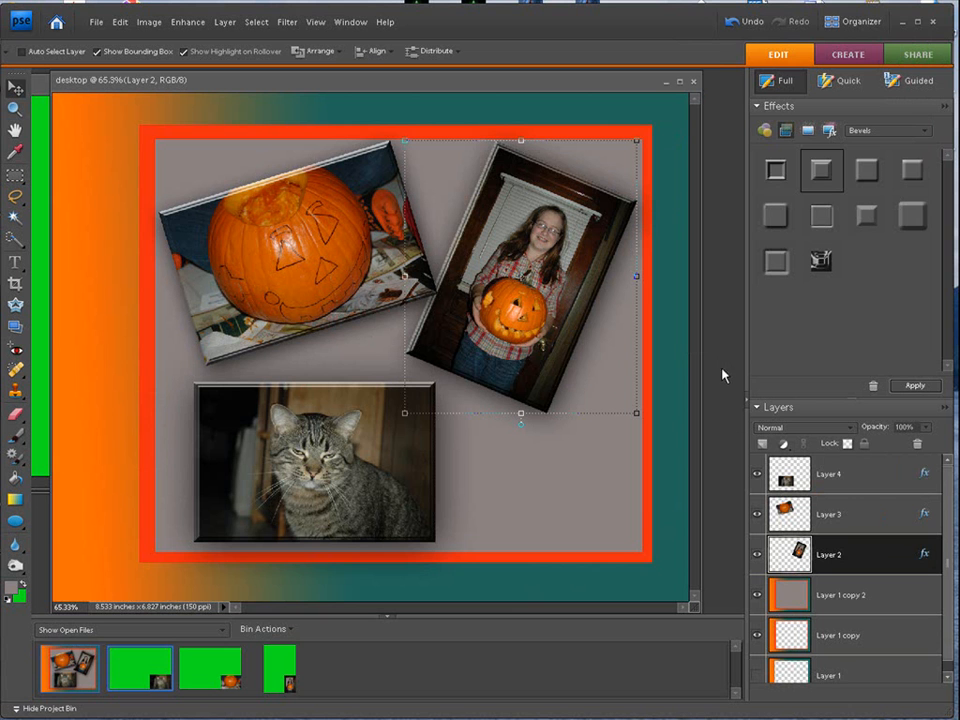
{"action": "left_click", "coordinate": [885, 598]}
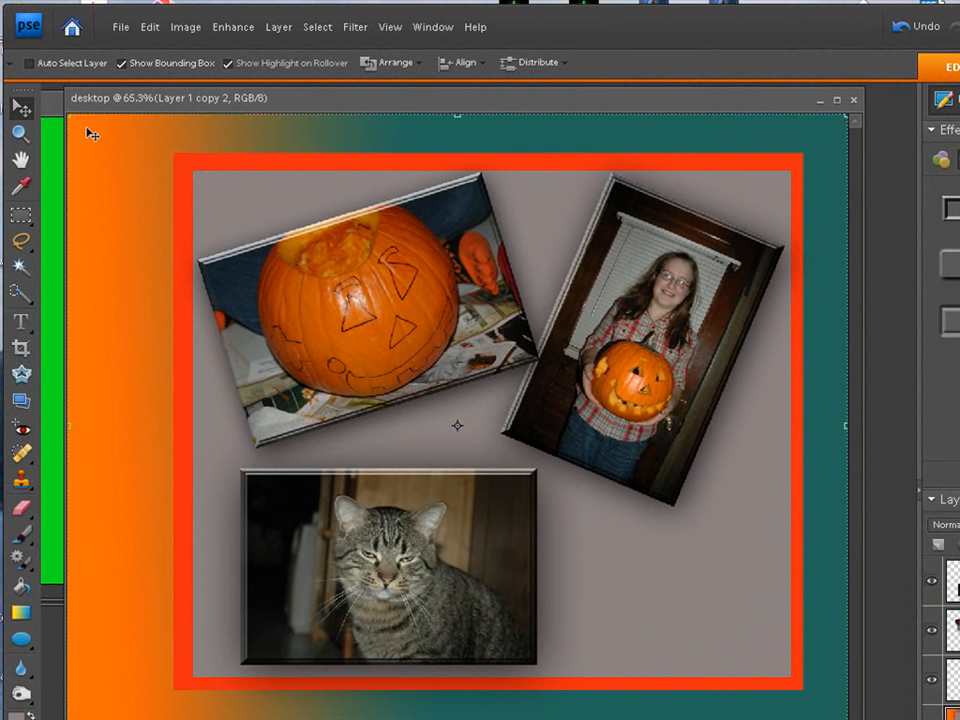
- Save a JPEG copy as desktop.jpg on the Desktop, replacing the existing file, with quality 12 Maximum and Baseline ("Standard") format
{"action": "left_click", "coordinate": [121, 32]}
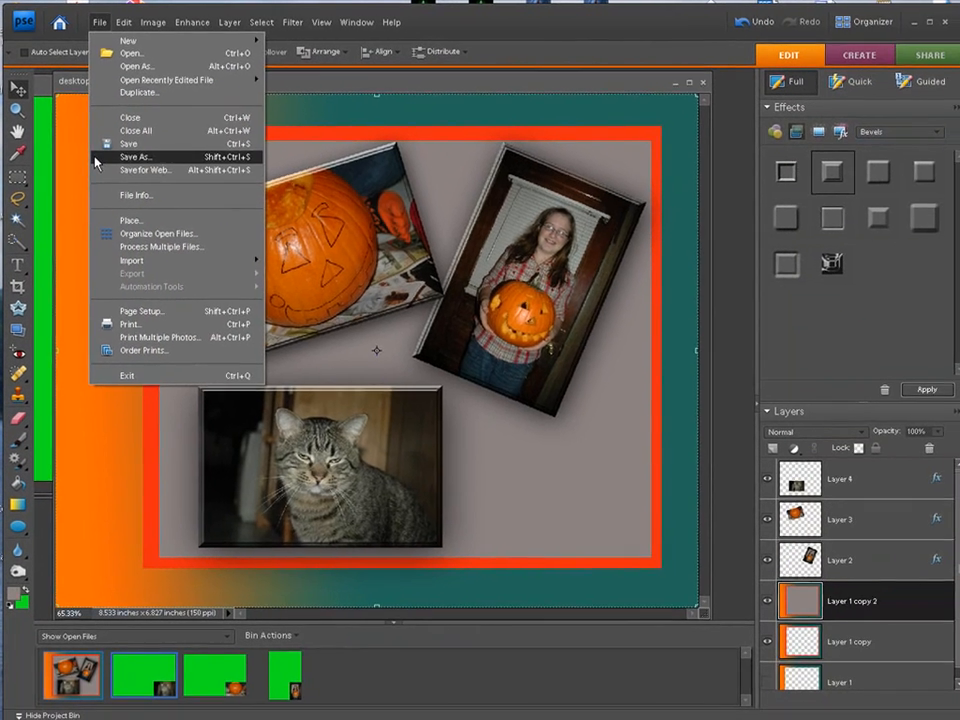
{"action": "left_click", "coordinate": [97, 163]}
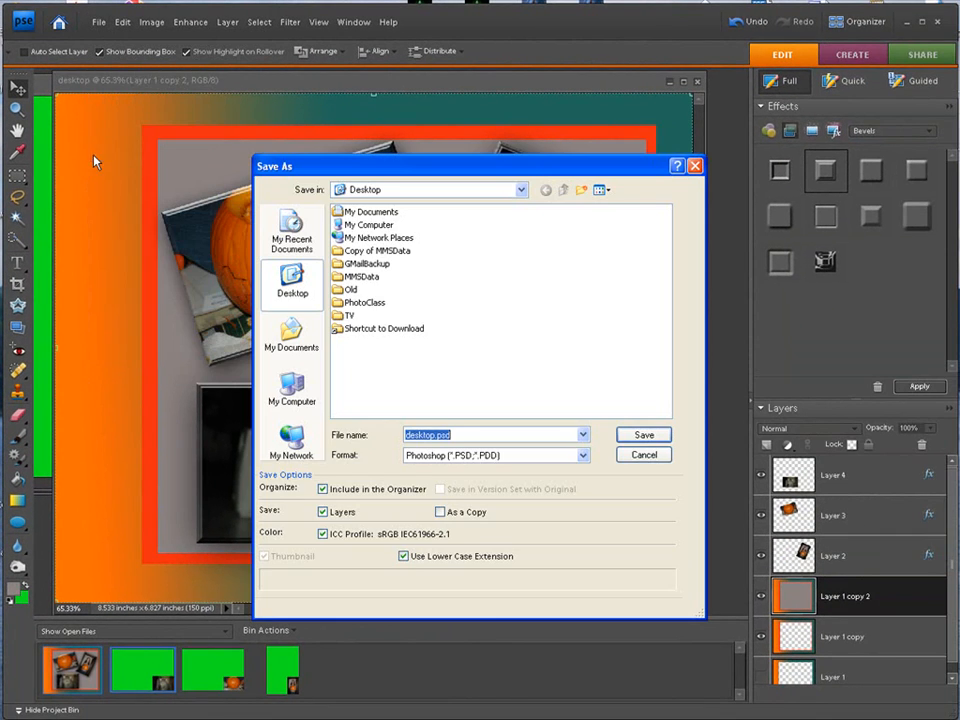
{"action": "left_click_drag", "start_coordinate": [369, 165], "coordinate": [325, 125]}
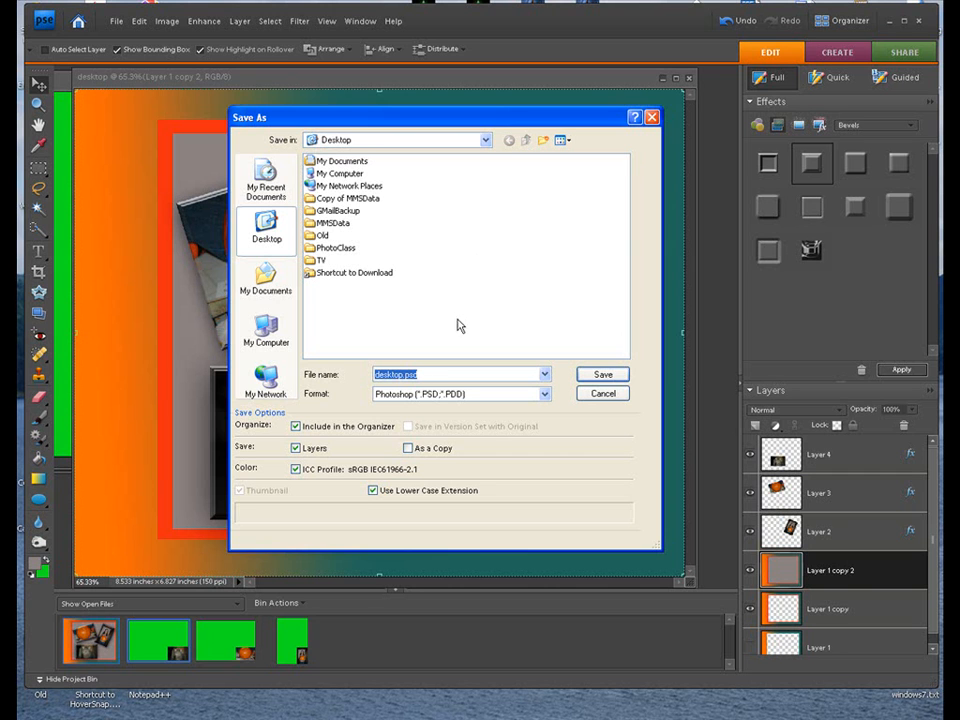
{"action": "left_click", "coordinate": [545, 394]}
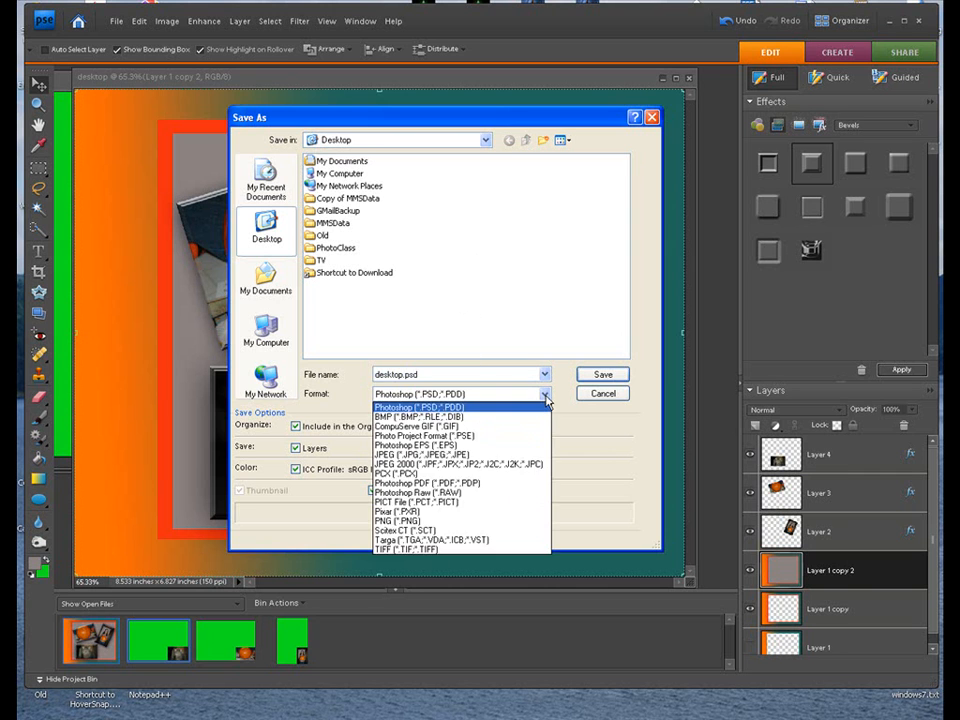
{"action": "left_click", "coordinate": [430, 454]}
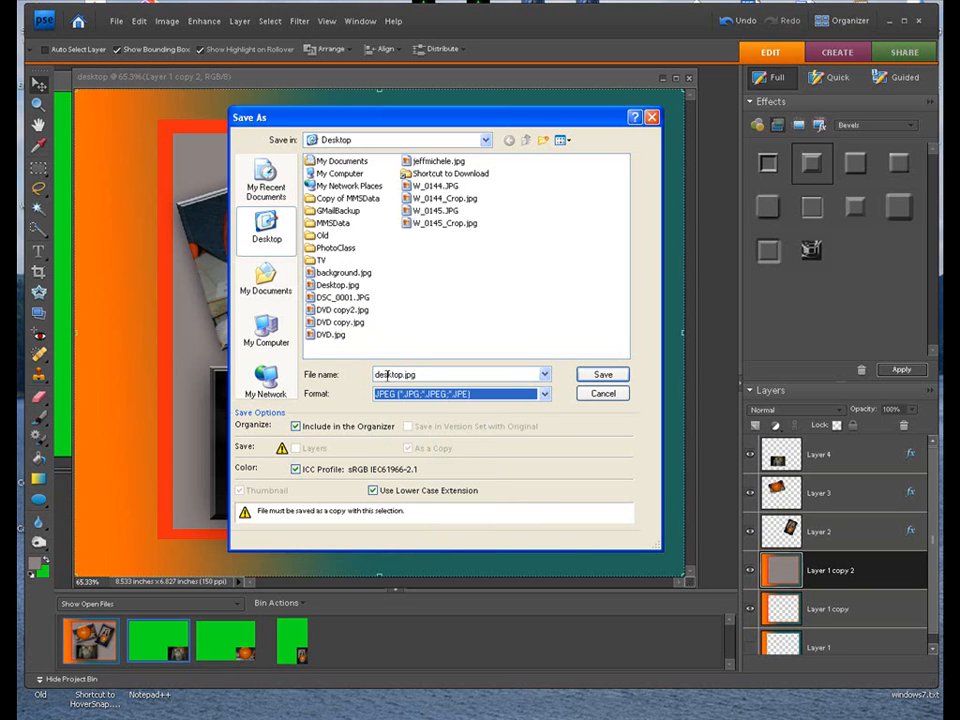
{"action": "left_click", "coordinate": [593, 377]}
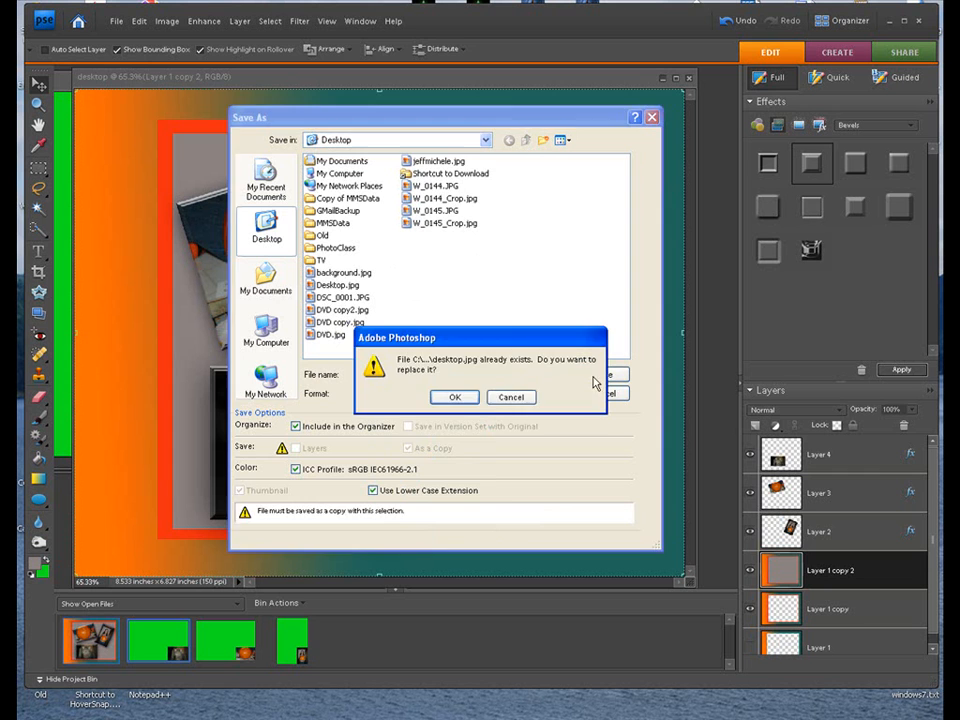
{"action": "left_click", "coordinate": [458, 398]}
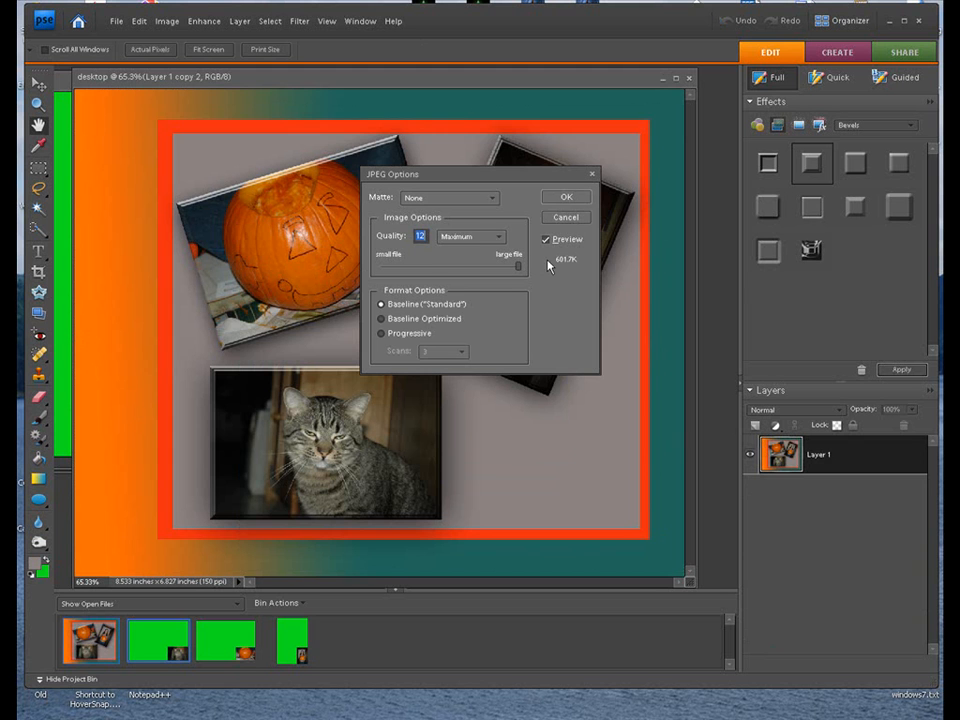
{"action": "left_click", "coordinate": [566, 198]}
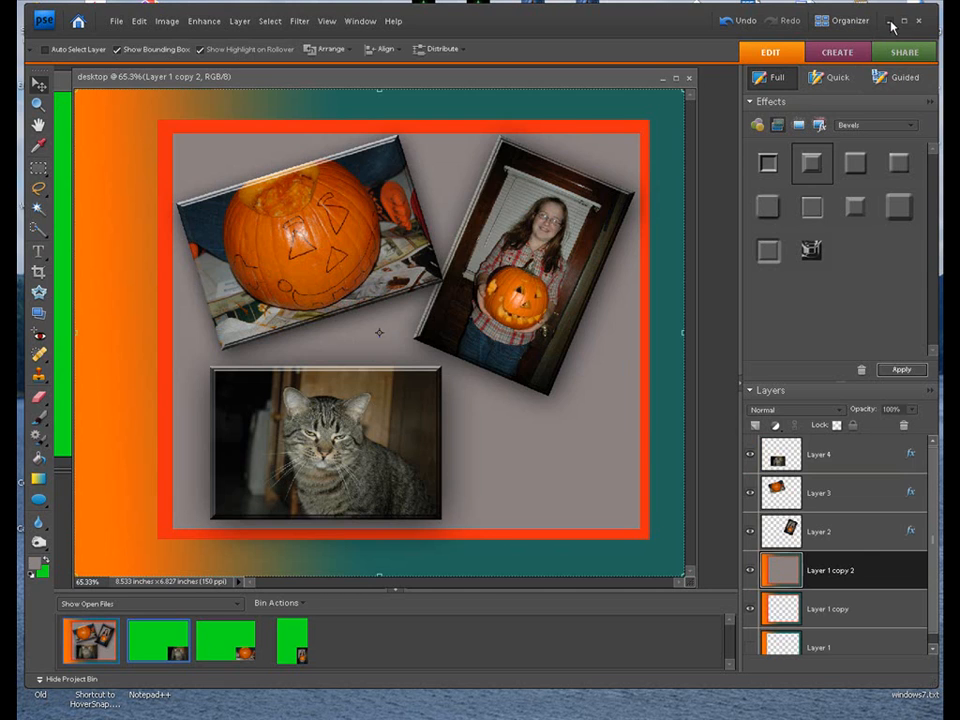
- Minimize the photo editor, switch to the Windows desktop and open its Display Properties
{"action": "left_click", "coordinate": [842, 20]}
{"action": "left_click", "coordinate": [888, 27]}
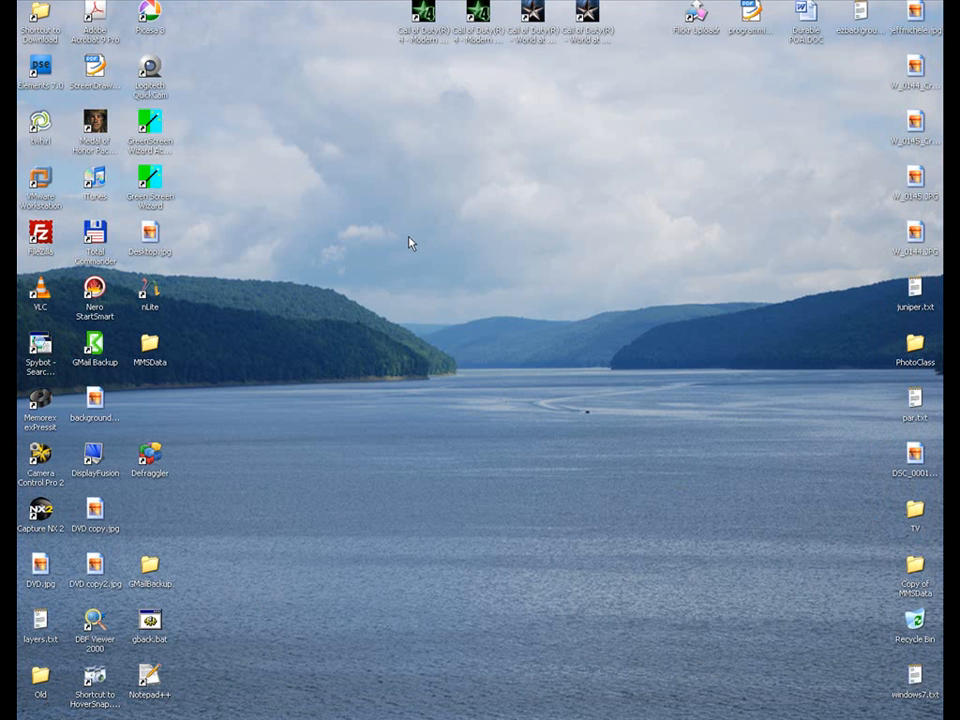
{"action": "right_click", "coordinate": [388, 284]}
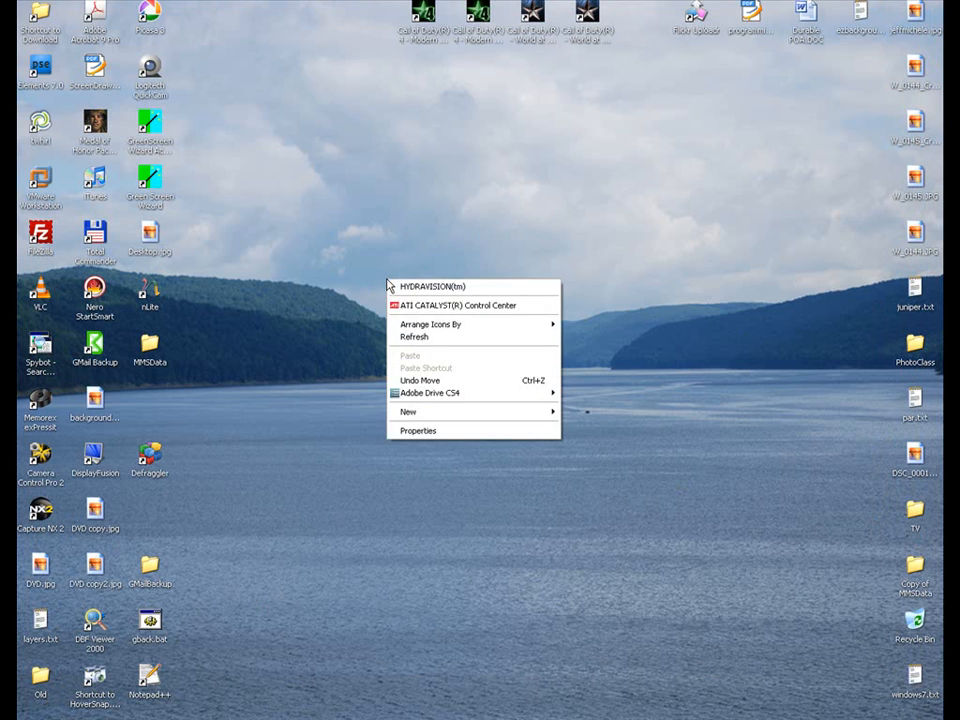
{"action": "left_click", "coordinate": [416, 430]}
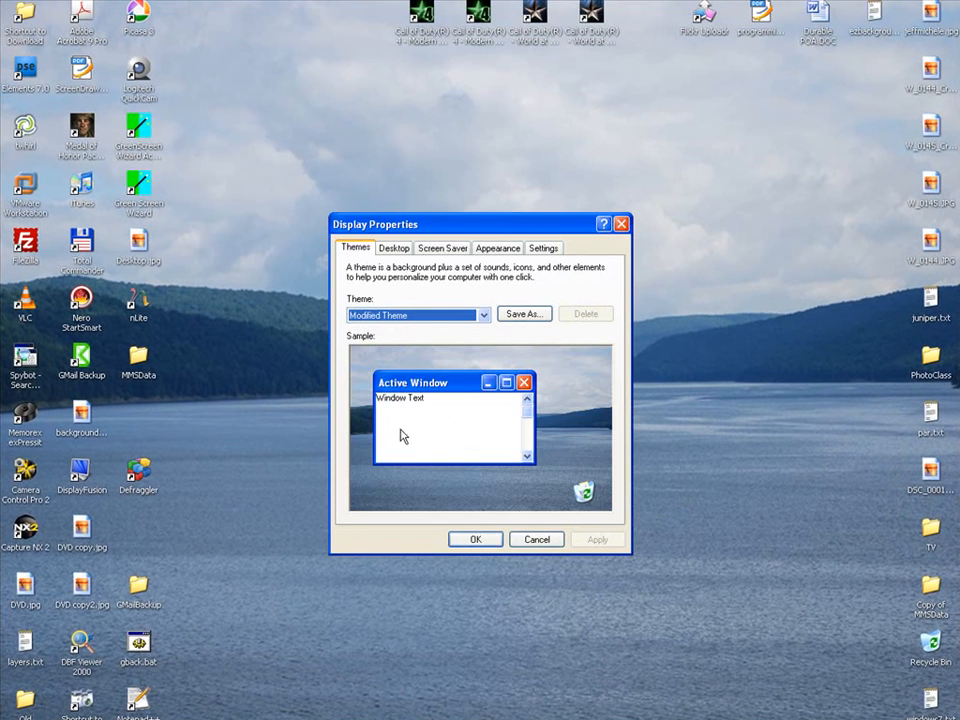
- Choose Desktop.jpg from the Desktop folder as the background picture in Display Properties
{"action": "left_click_drag", "start_coordinate": [499, 221], "coordinate": [505, 178]}
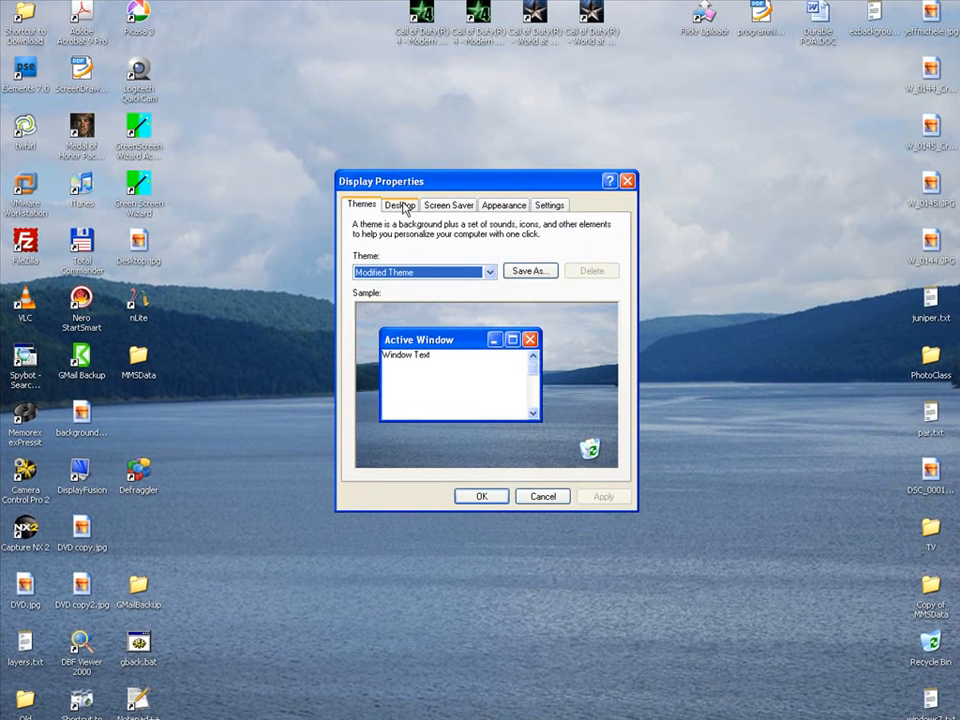
{"action": "left_click", "coordinate": [401, 206]}
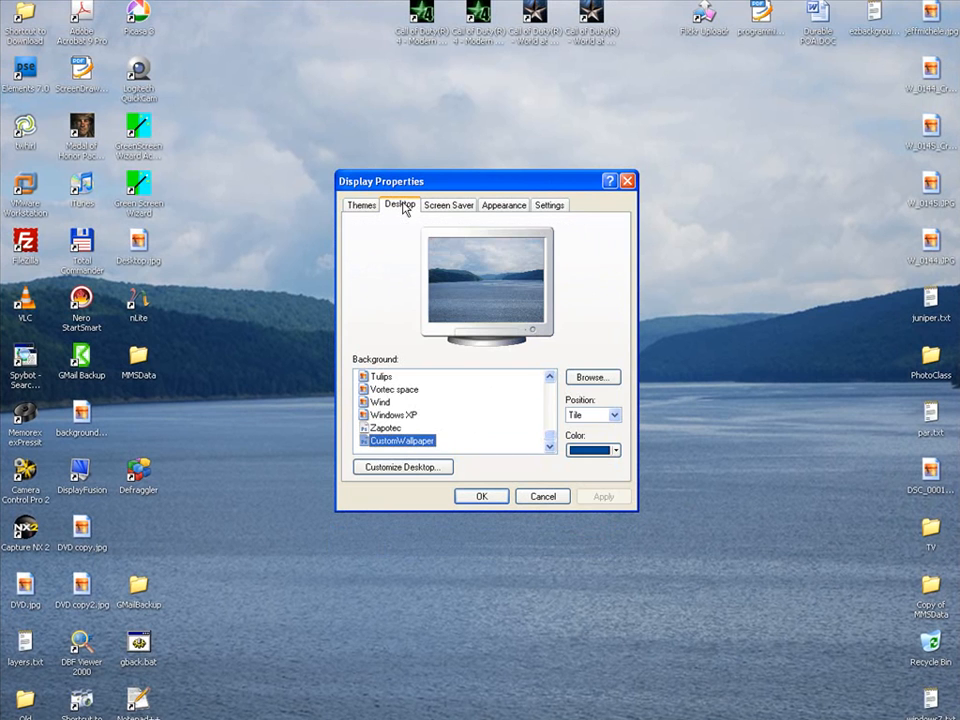
{"action": "left_click", "coordinate": [591, 378]}
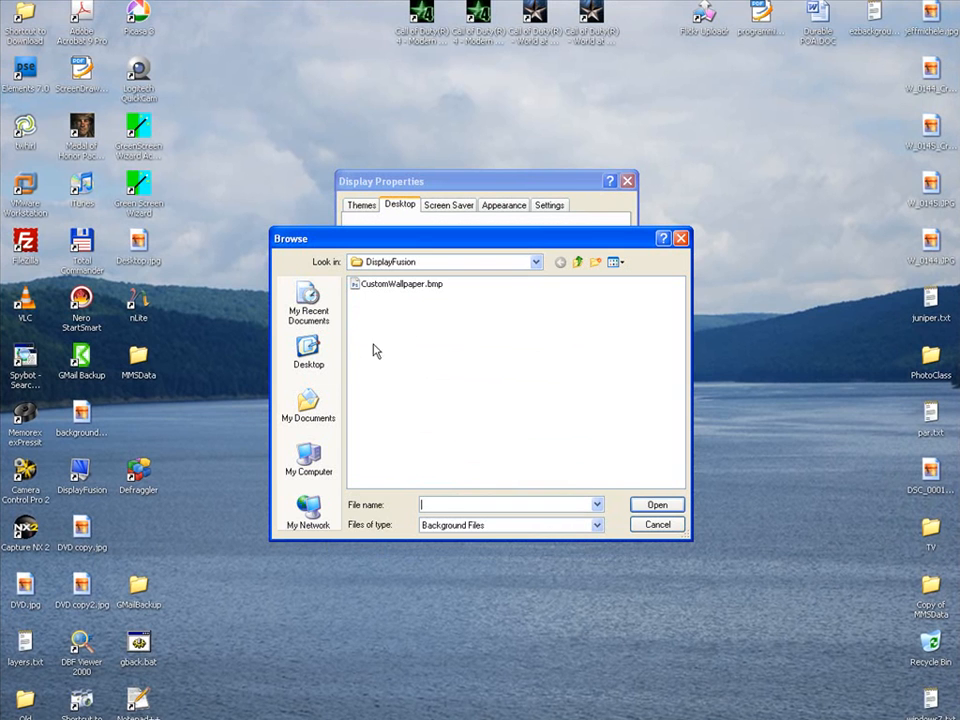
{"action": "left_click", "coordinate": [308, 348]}
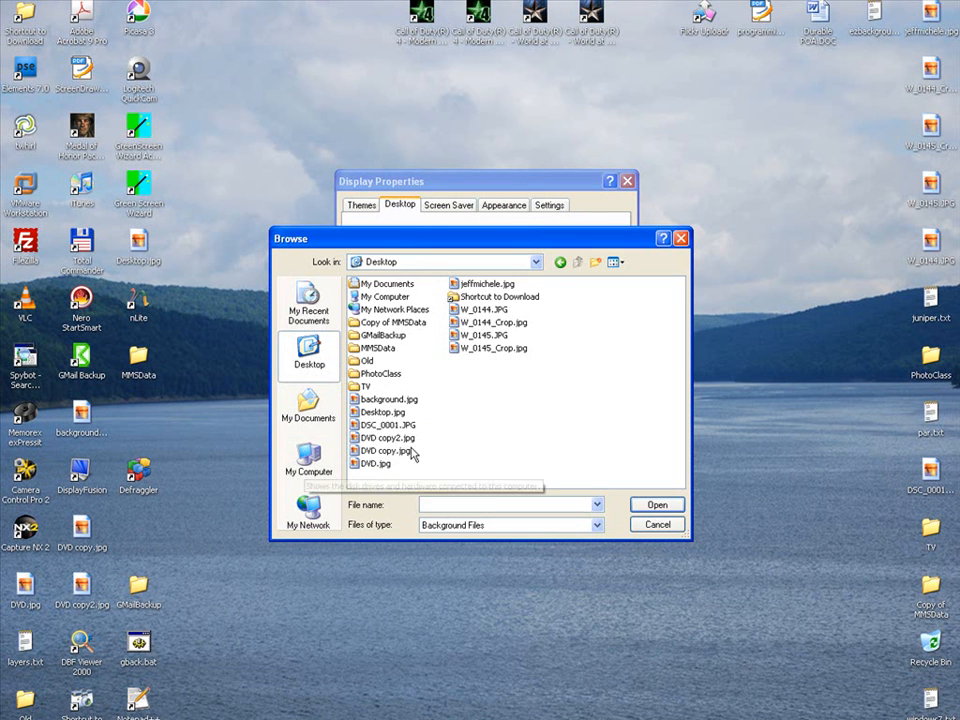
{"action": "left_click", "coordinate": [395, 412]}
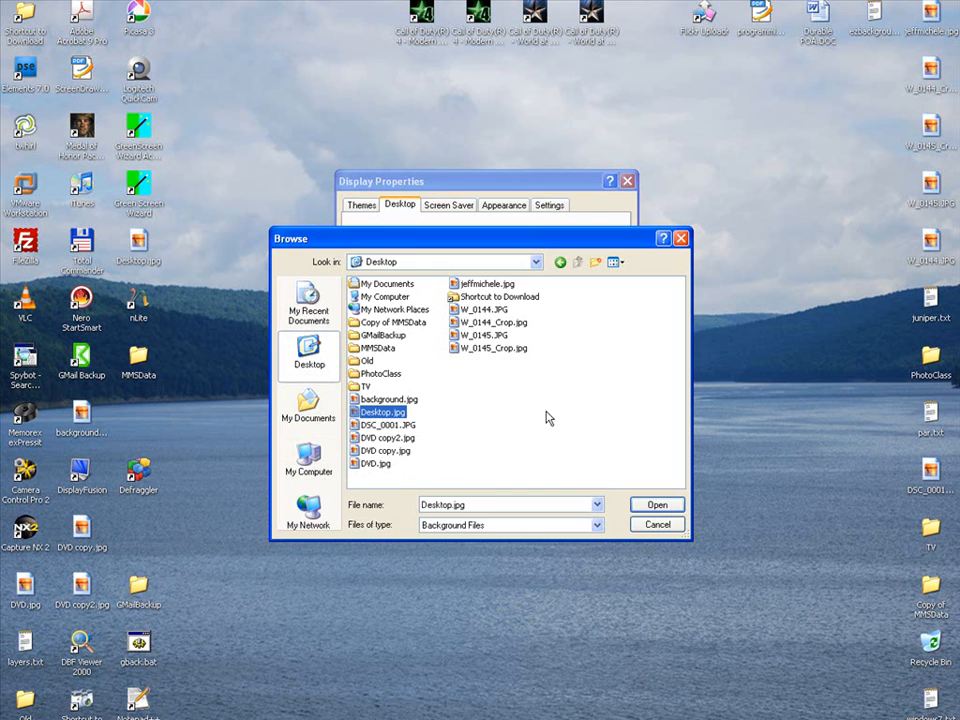
{"action": "left_click", "coordinate": [645, 506]}
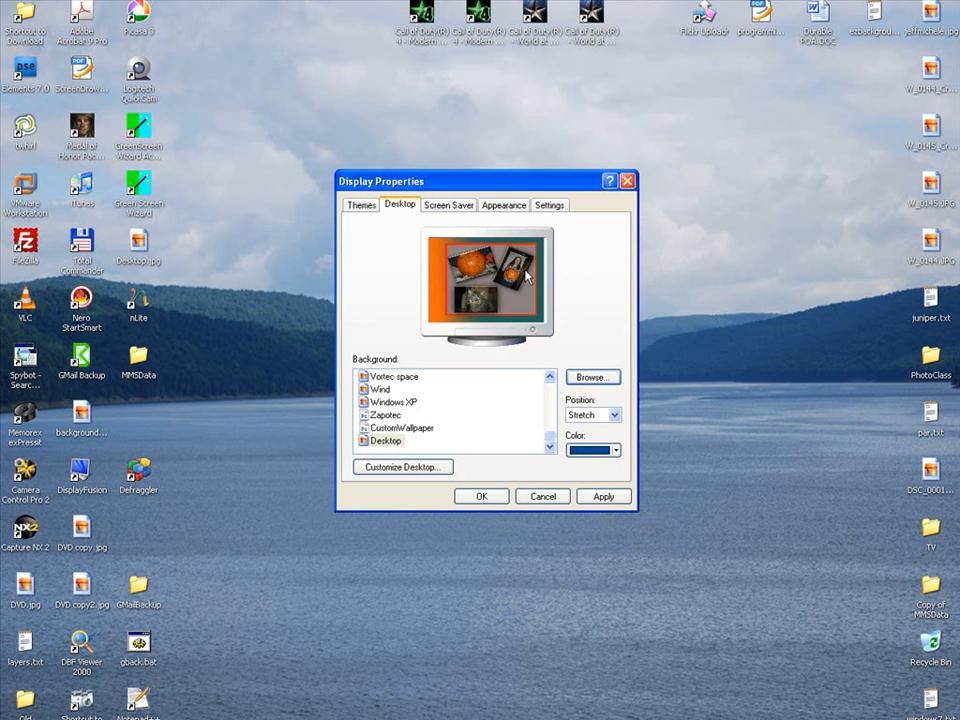
- Set the background picture's position to Center, apply it to the desktop and close Display Properties
{"action": "left_click", "coordinate": [614, 418]}
{"action": "left_click", "coordinate": [608, 427]}
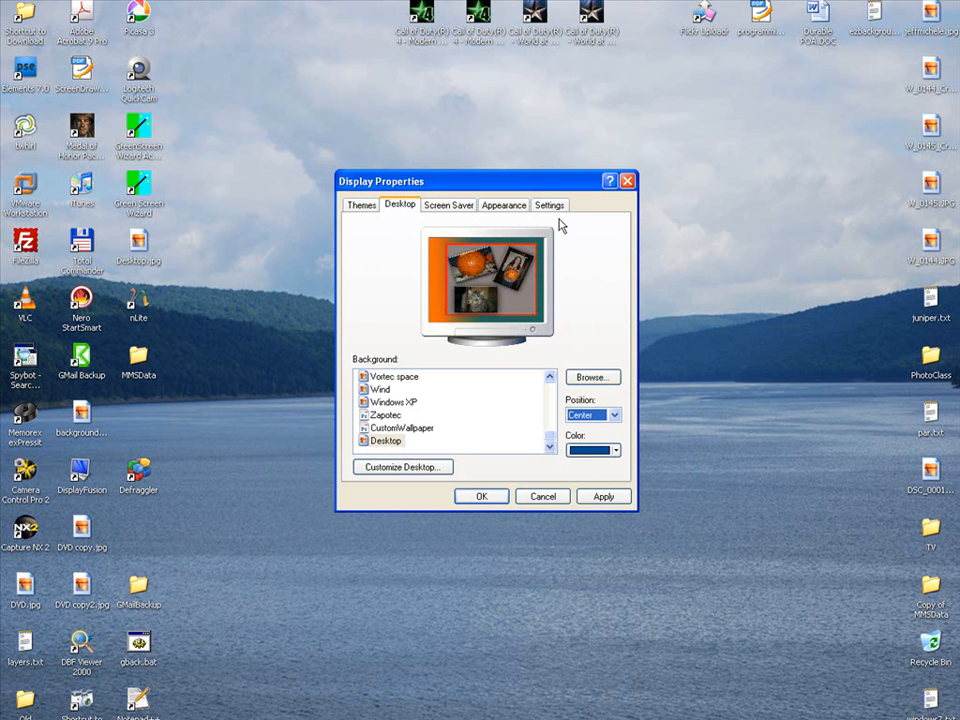
{"action": "left_click", "coordinate": [599, 503]}
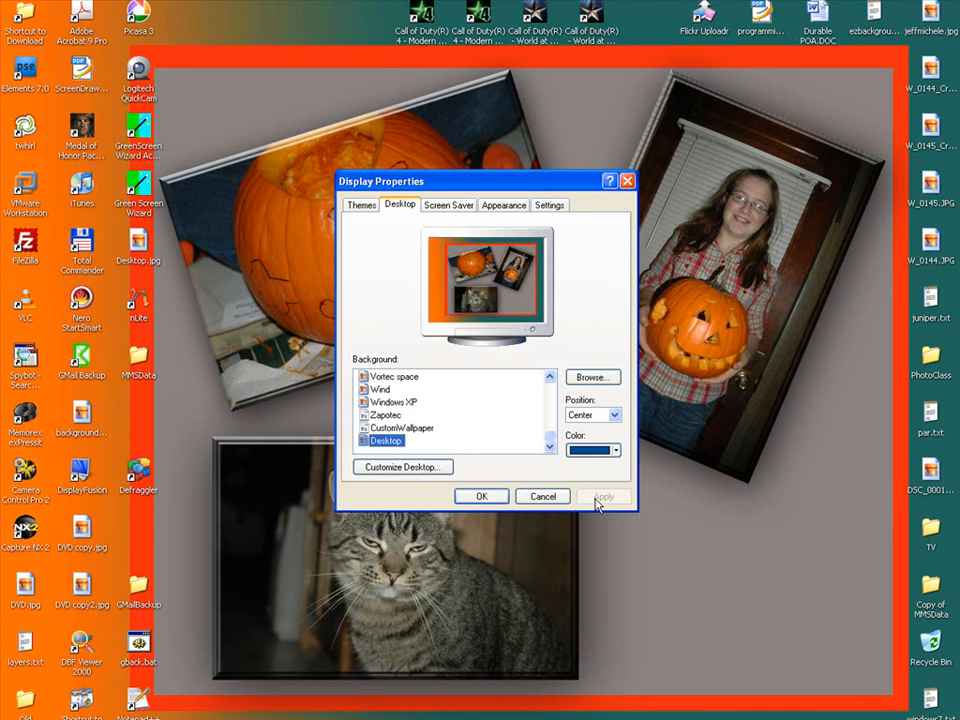
{"action": "left_click", "coordinate": [482, 497]}
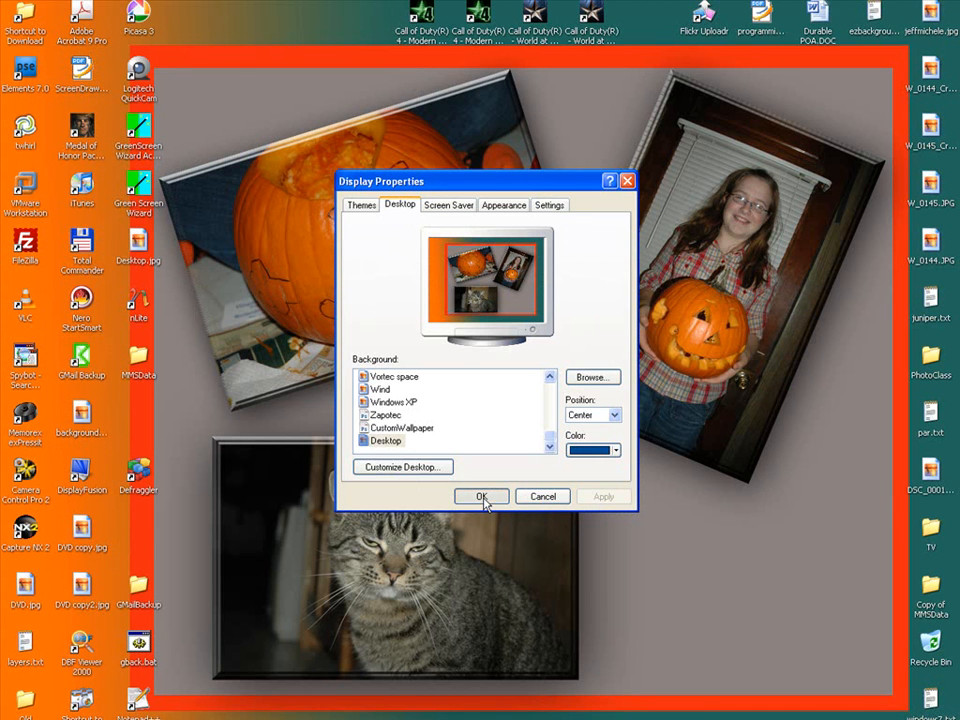